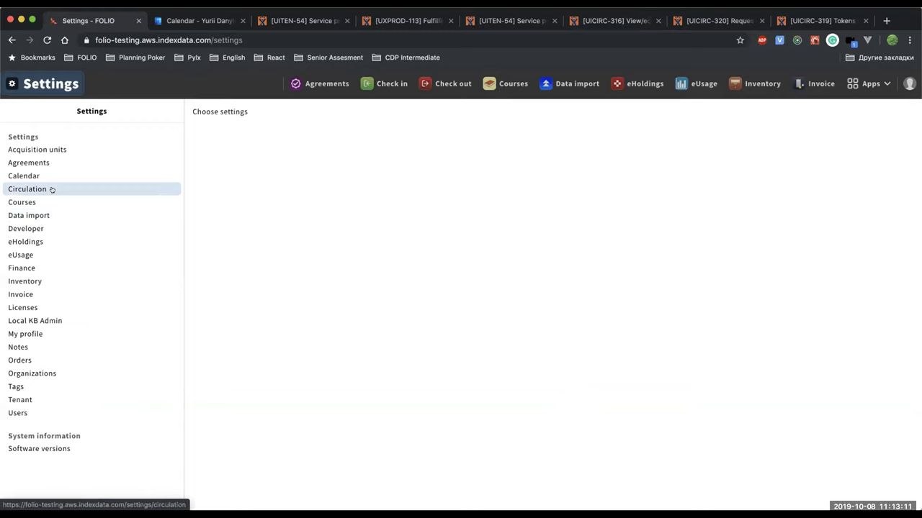
# In Circulation staff slips, compare the Hold and Transit templates, then edit the Request delivery slip.
pyautogui.click(52, 189)
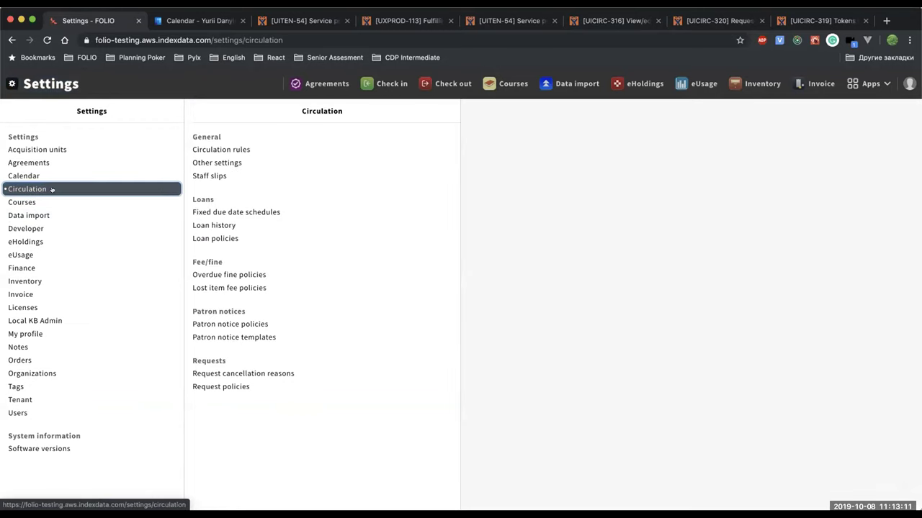
pyautogui.click(227, 175)
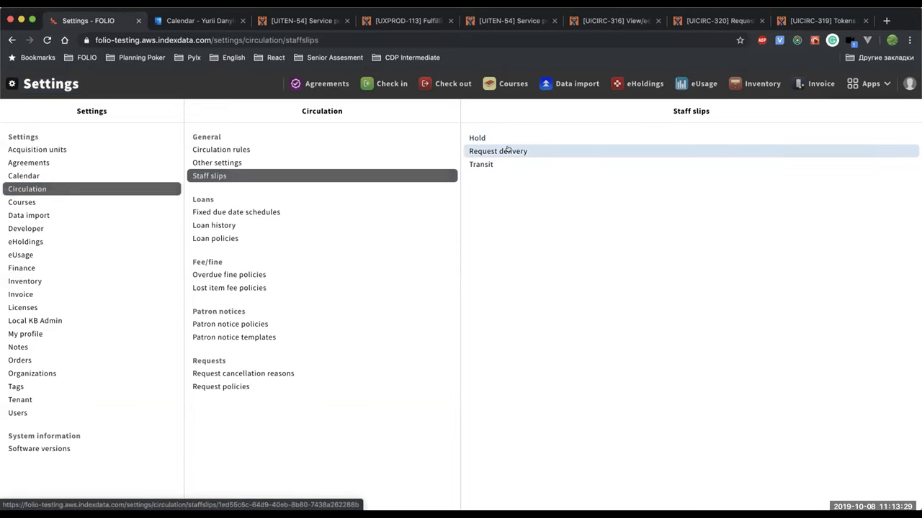
pyautogui.click(507, 151)
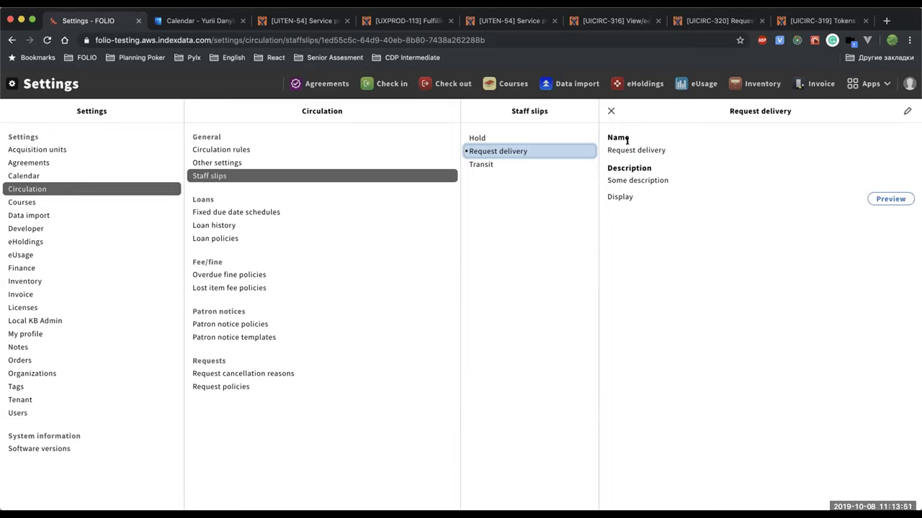
pyautogui.click(551, 136)
pyautogui.click(507, 165)
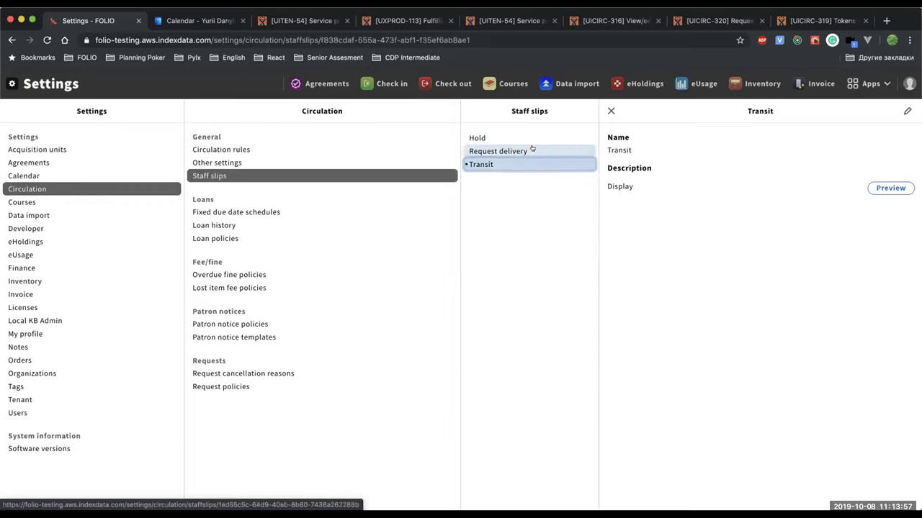
pyautogui.click(532, 150)
pyautogui.click(907, 111)
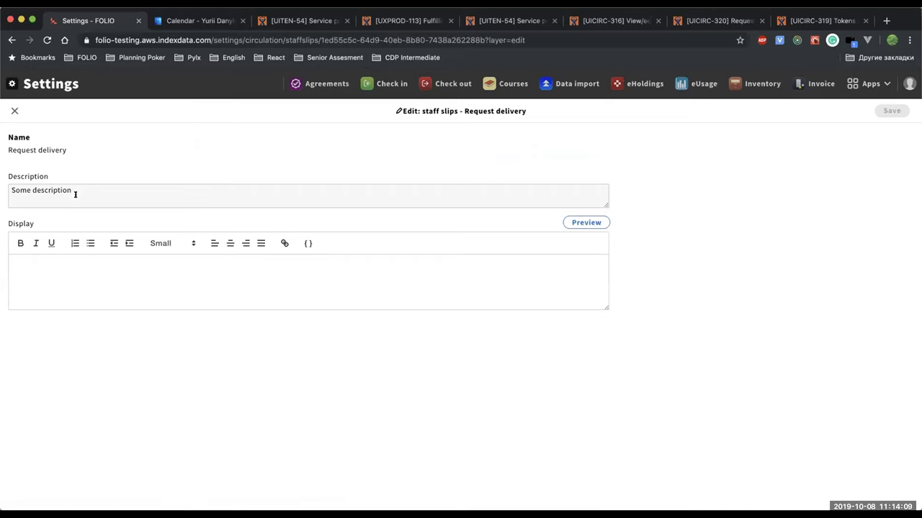
# Insert request.deliveryAddressType plus requester addressLine1, addressLine2, city, stateProvRegion, zipPostalCode and country tokens.
pyautogui.click(110, 270)
pyautogui.click(307, 244)
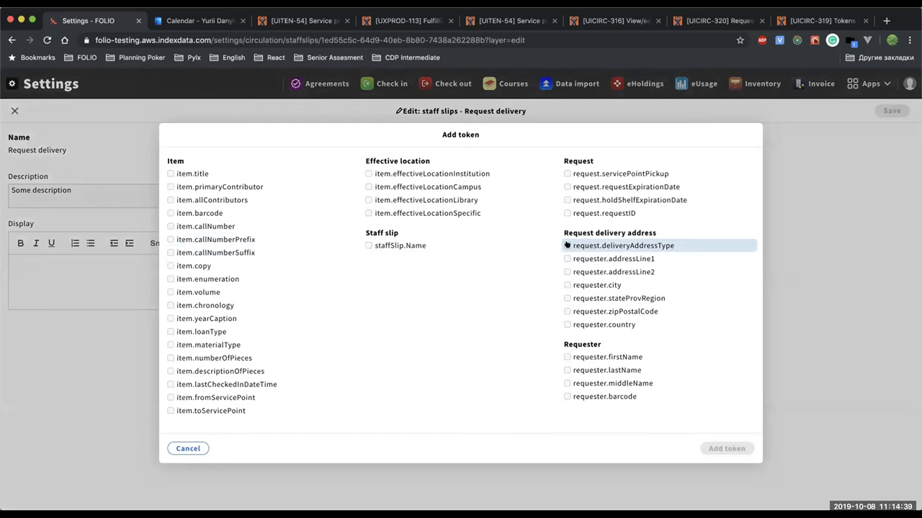
pyautogui.click(567, 246)
pyautogui.click(566, 258)
pyautogui.click(563, 272)
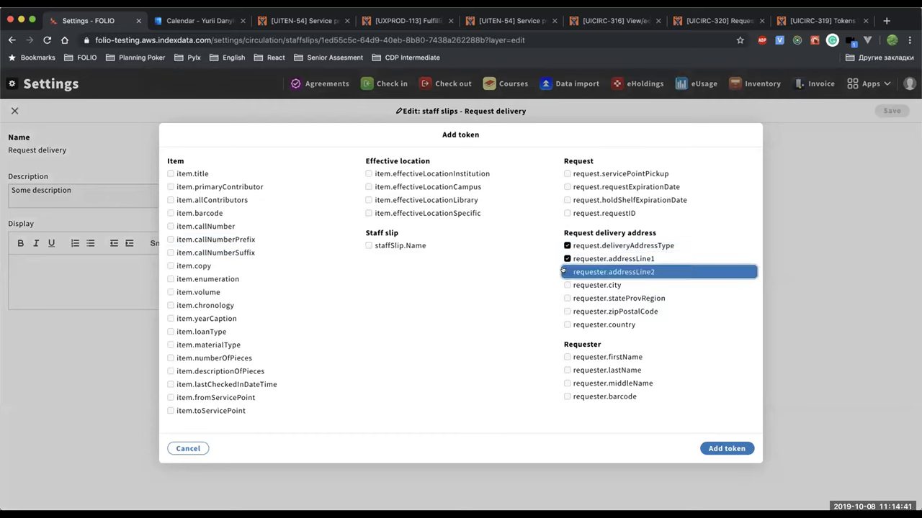
pyautogui.click(567, 285)
pyautogui.click(566, 298)
pyautogui.click(567, 311)
pyautogui.click(566, 324)
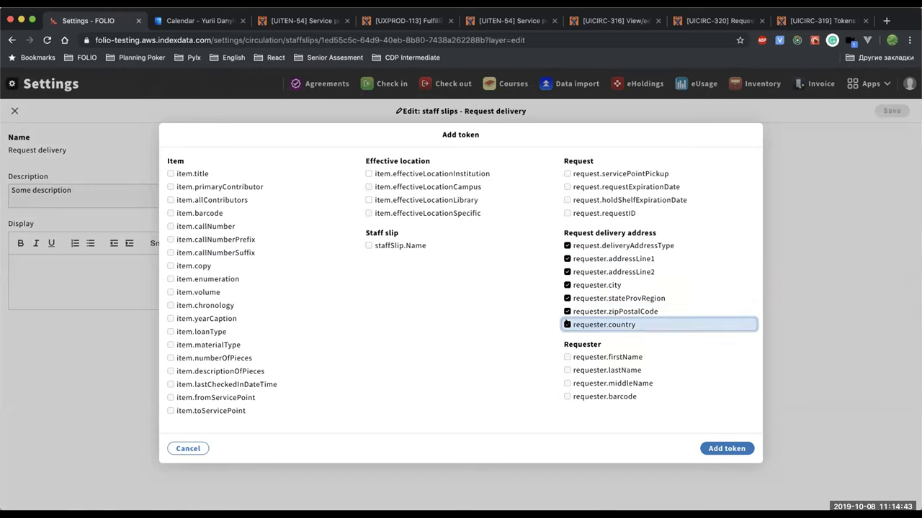
pyautogui.click(727, 448)
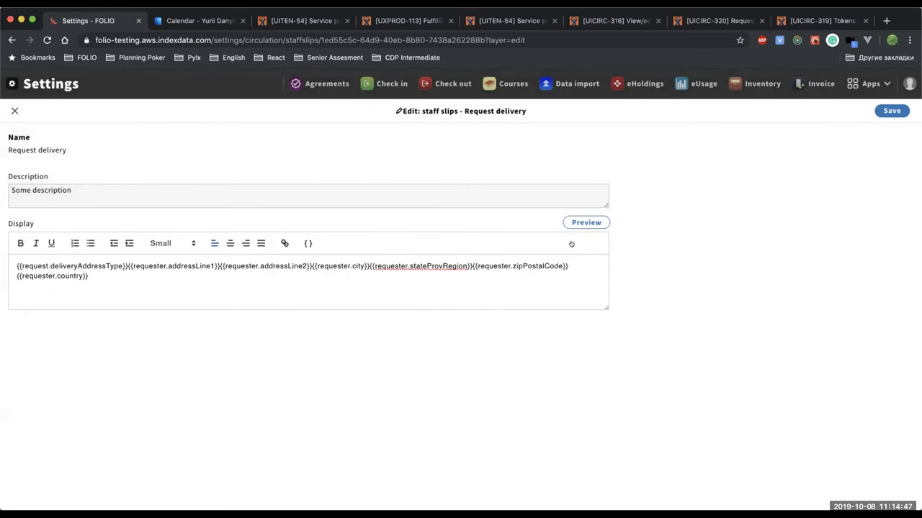
# Preview the slip with sample data and inspect the sample delivery address.
pyautogui.click(586, 222)
pyautogui.moveTo(263, 167); pyautogui.dragTo(499, 168)
pyautogui.click(532, 165)
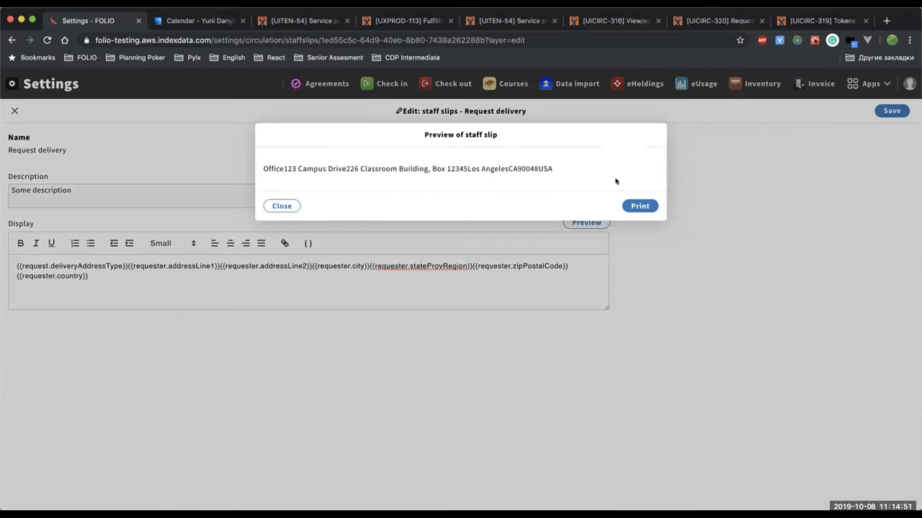
# Try printing the previewed slip, zoom the print preview, then cancel printing and close the preview.
pyautogui.click(639, 206)
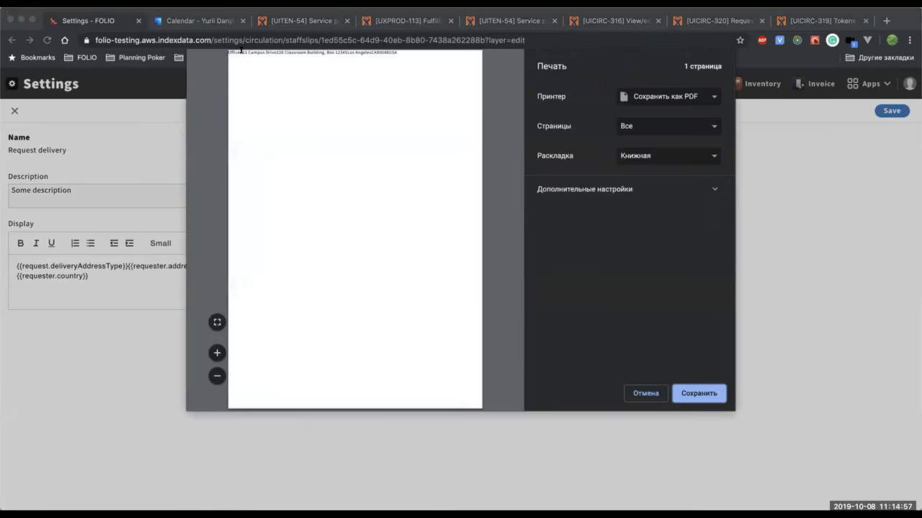
pyautogui.click(216, 352)
pyautogui.click(216, 352)
pyautogui.click(216, 352)
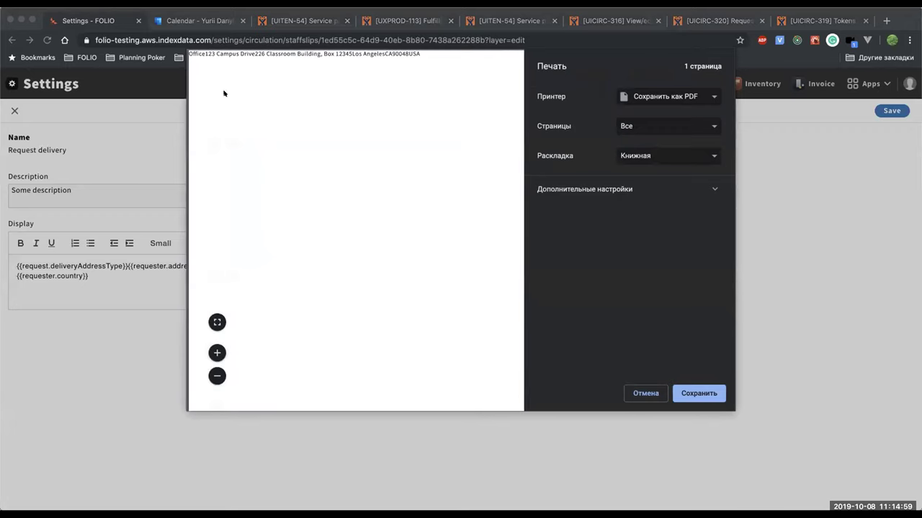
pyautogui.click(656, 394)
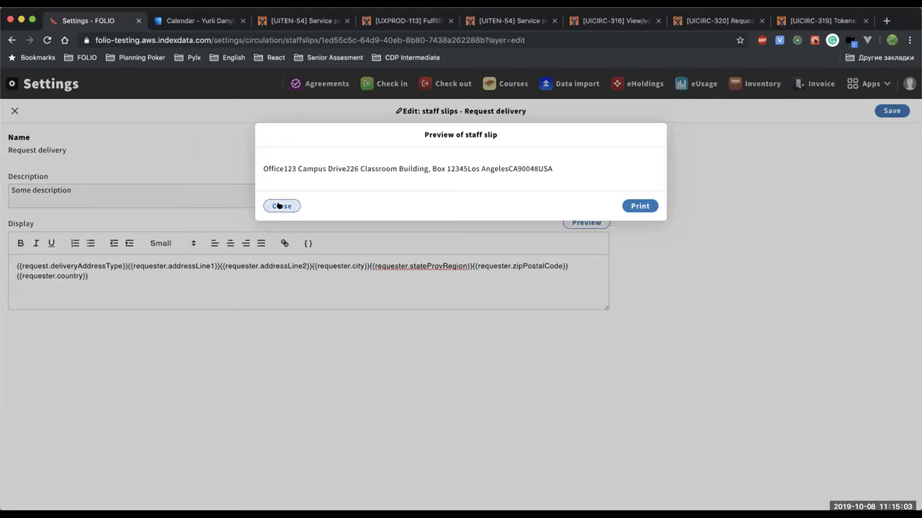
pyautogui.click(279, 207)
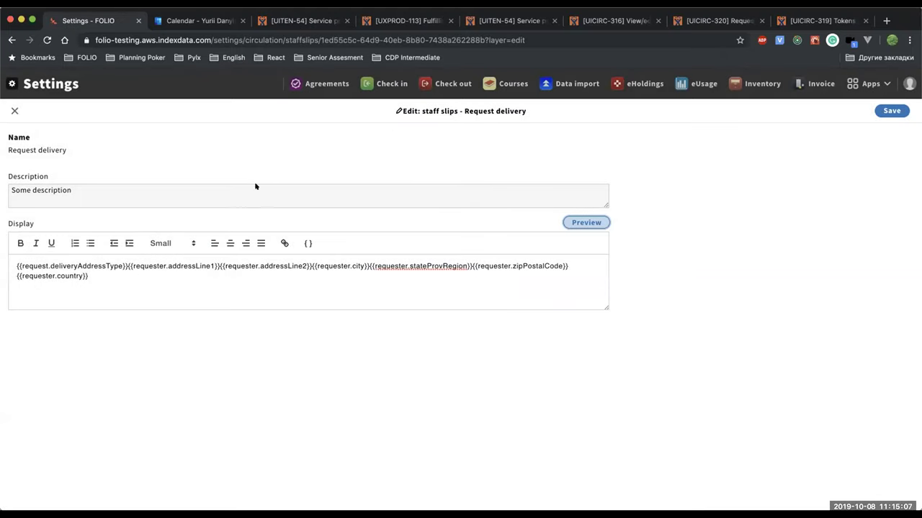
# Leave the slip editor, choosing Close without saving to discard the token changes.
pyautogui.click(13, 111)
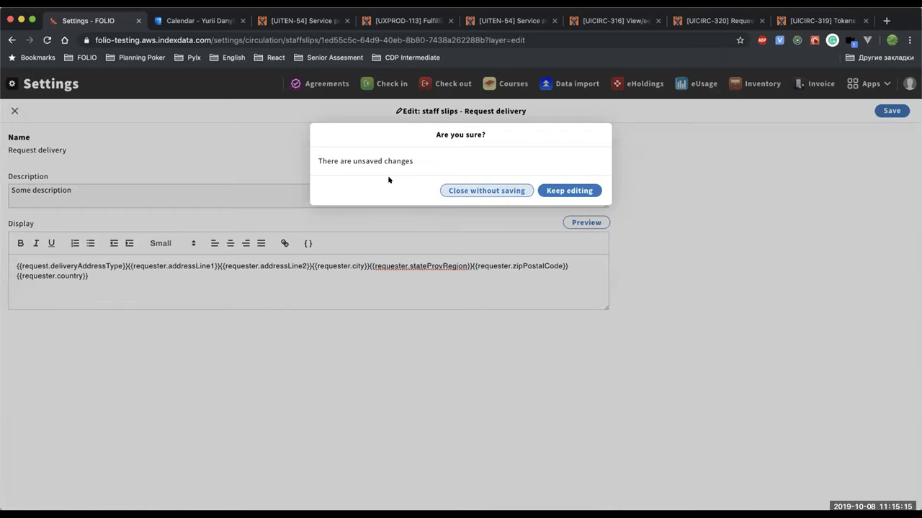
pyautogui.click(549, 190)
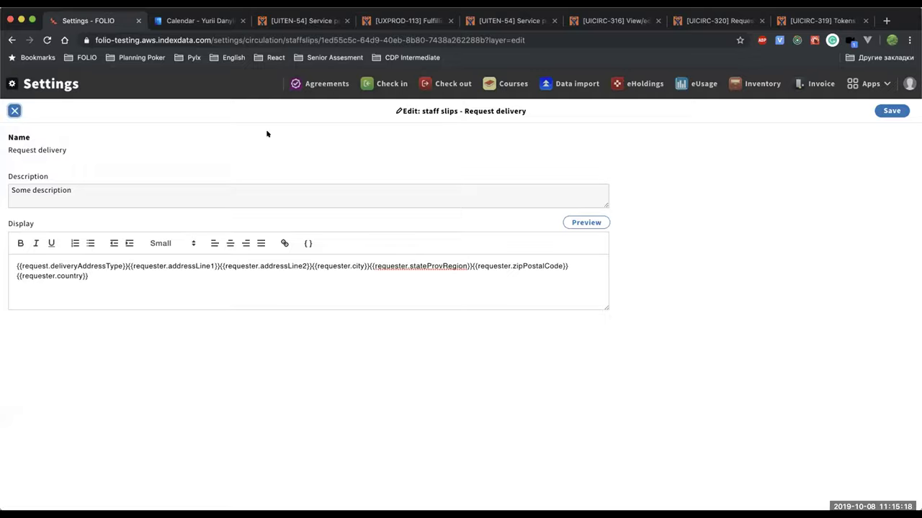
pyautogui.click(14, 110)
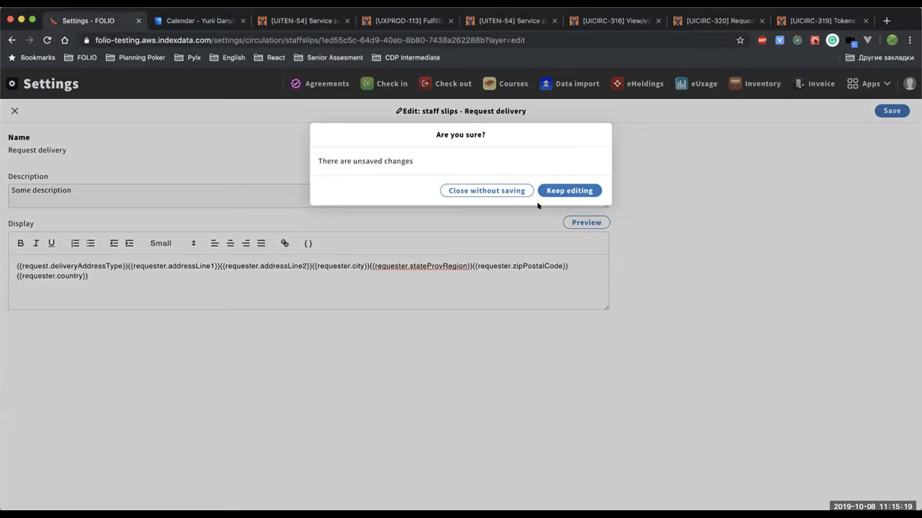
pyautogui.click(488, 190)
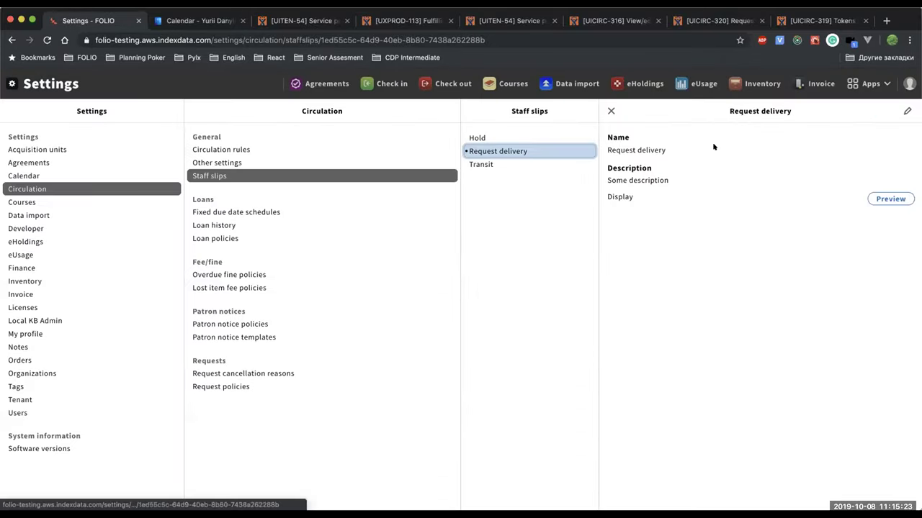
# Re-edit Request delivery and add only the request.deliveryAddressType and requester.addressLine1 tokens.
pyautogui.click(901, 110)
pyautogui.moveTo(902, 110); pyautogui.dragTo(397, 180)
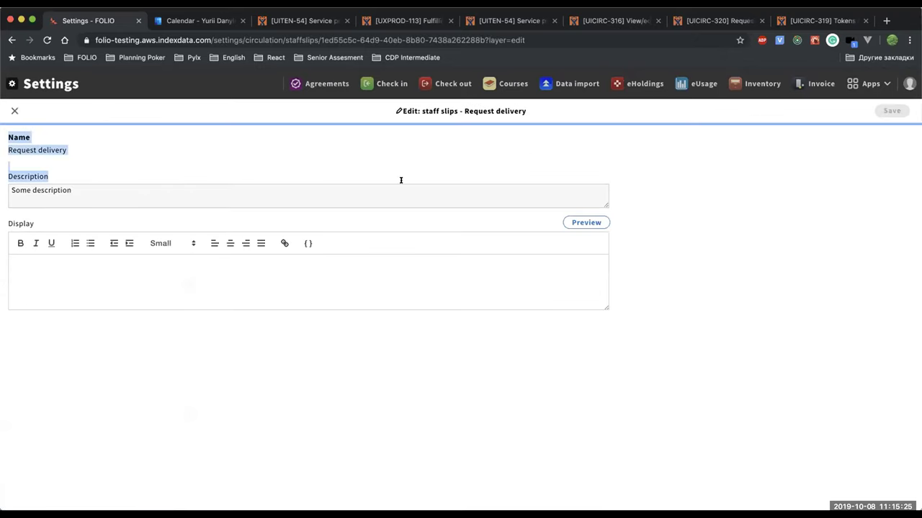
pyautogui.click(151, 190)
pyautogui.click(308, 244)
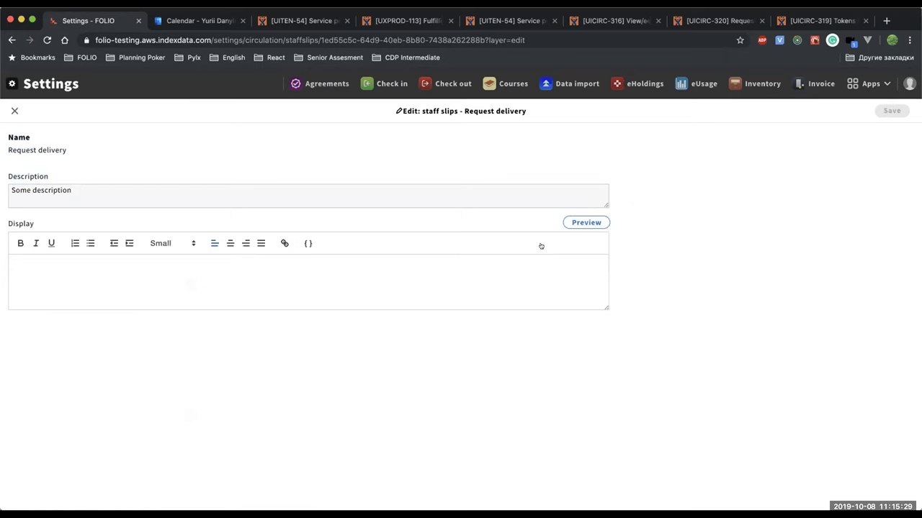
pyautogui.click(603, 247)
pyautogui.click(602, 259)
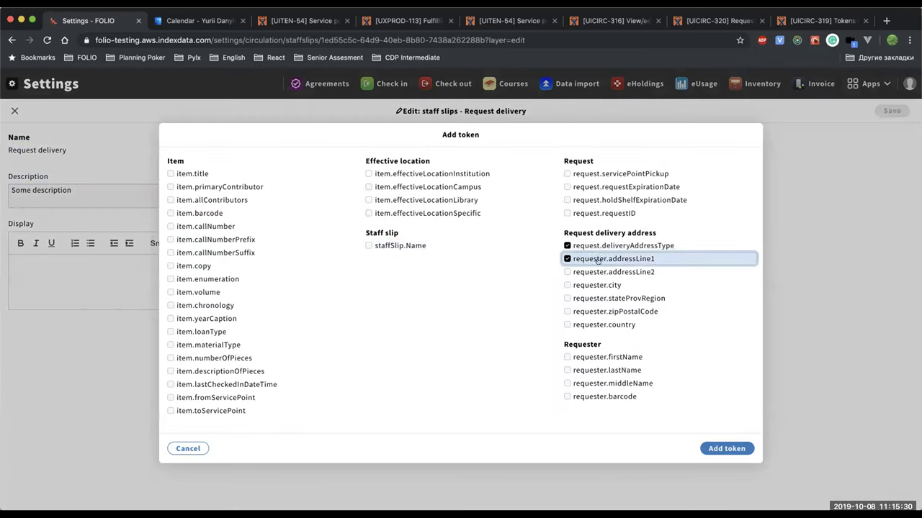
pyautogui.click(726, 449)
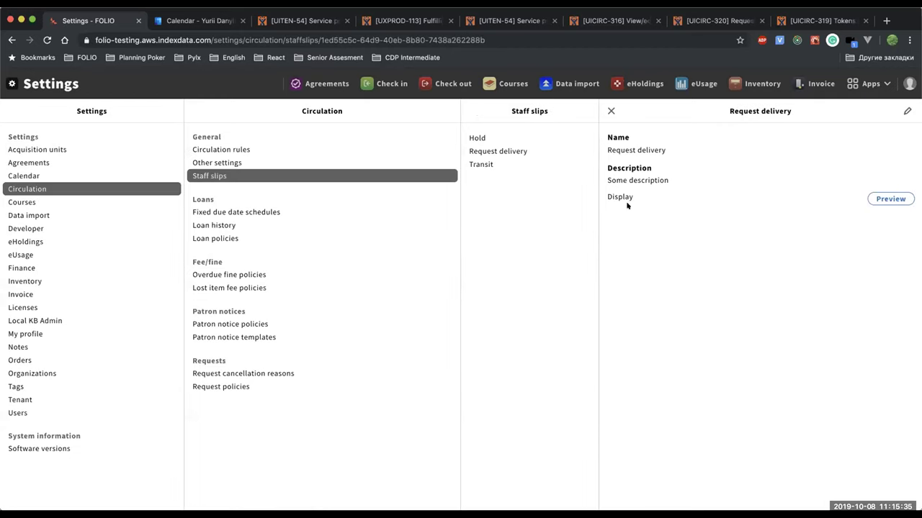
pyautogui.moveTo(608, 220); pyautogui.dragTo(821, 222)
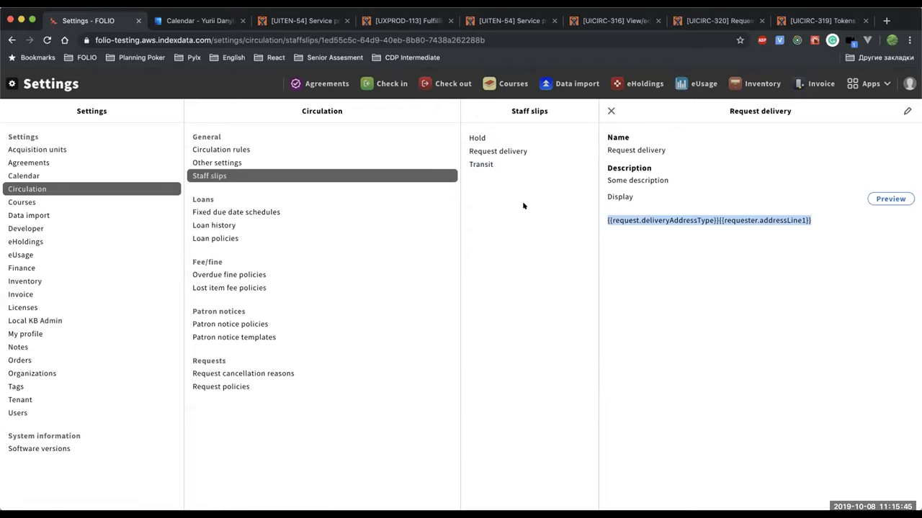
# Open the Online service point from Tenant > Service points, check its Request delivery print default, and edit it.
pyautogui.click(36, 396)
pyautogui.click(220, 214)
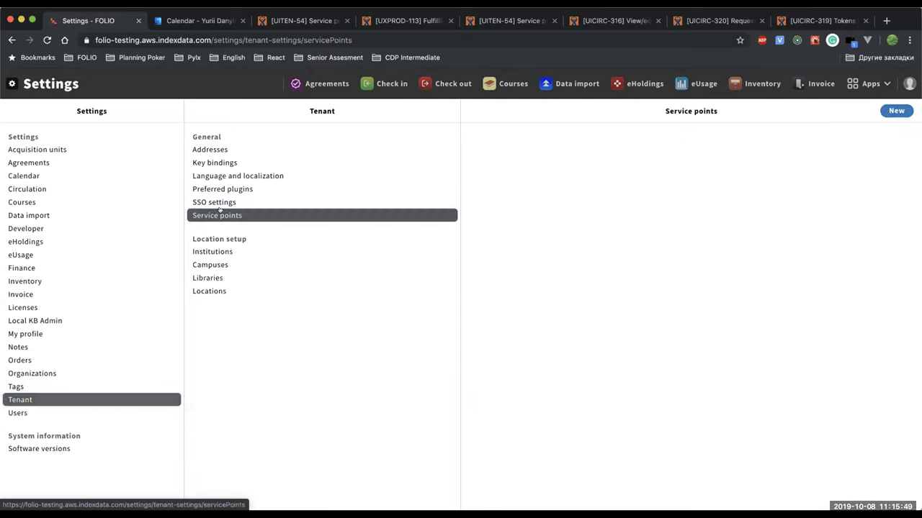
pyautogui.click(496, 161)
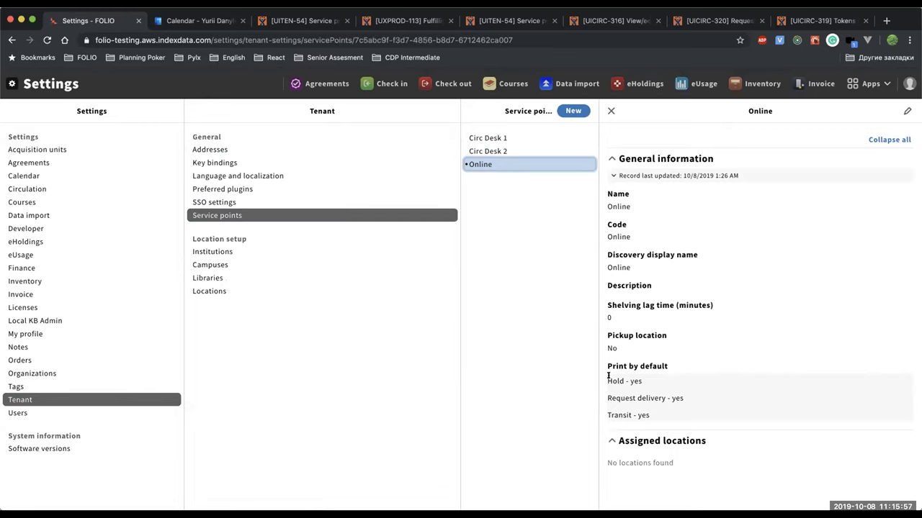
pyautogui.moveTo(606, 398); pyautogui.dragTo(665, 398)
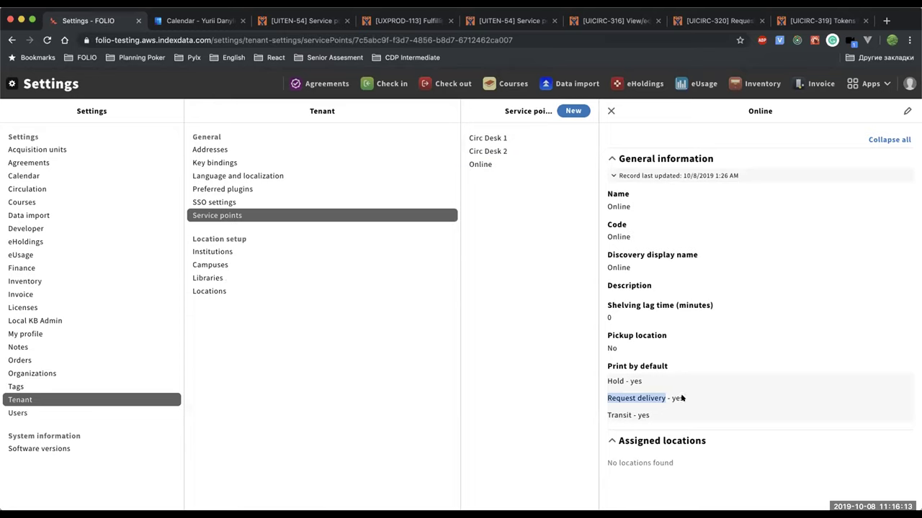
pyautogui.tripleClick(682, 398)
pyautogui.click(908, 112)
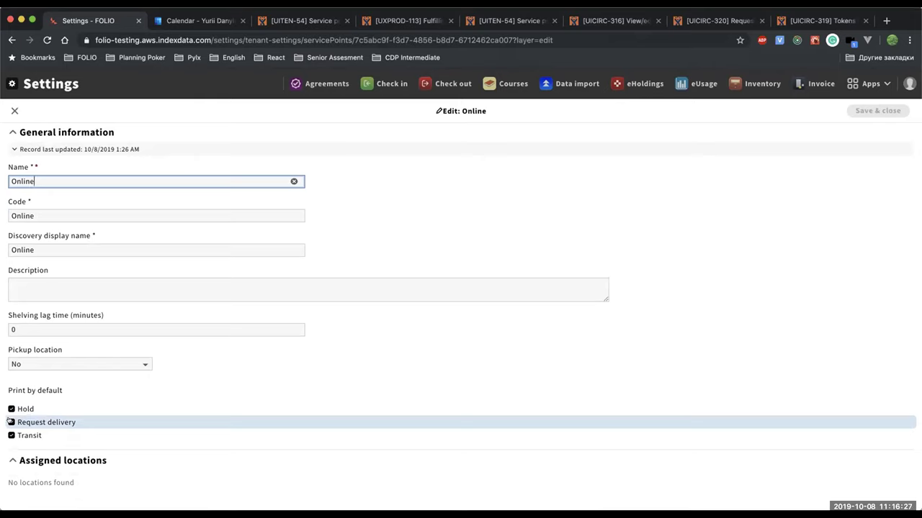
# Uncheck Request delivery and Hold print defaults, correct shelving lag time to 1, and save.
pyautogui.click(11, 422)
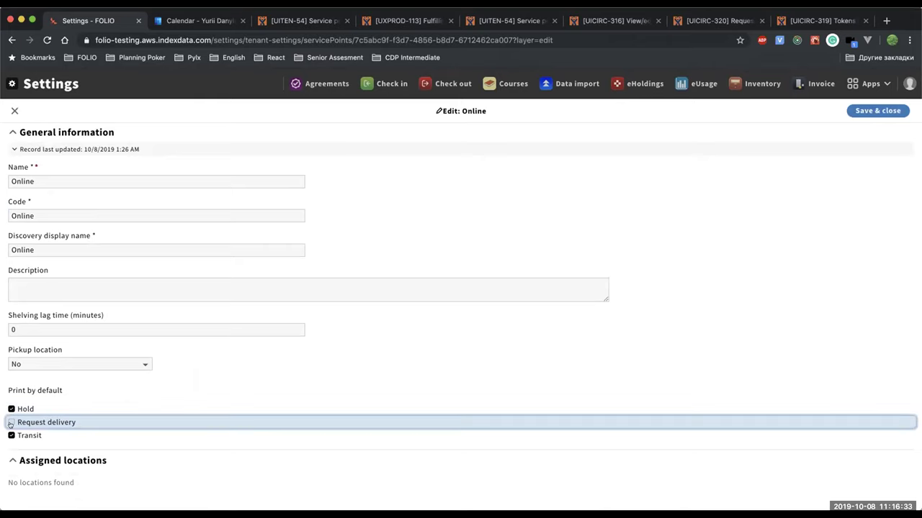
pyautogui.click(11, 409)
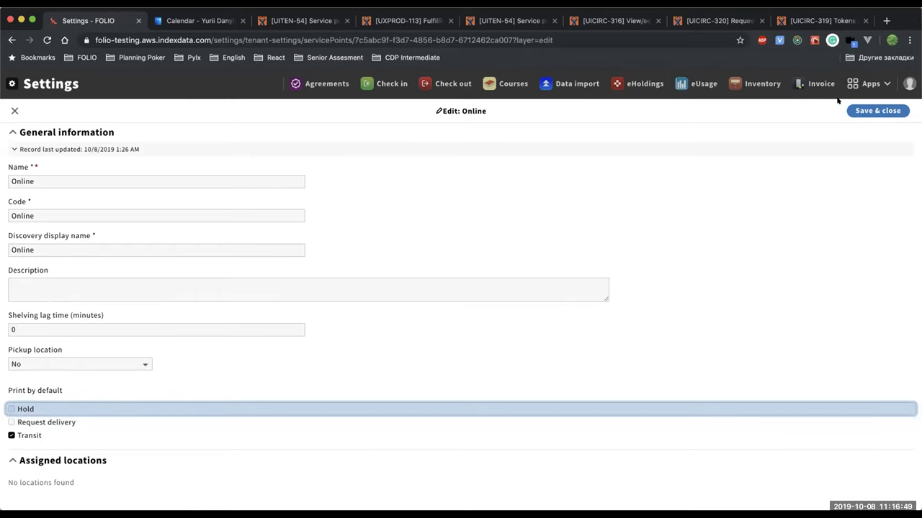
pyautogui.click(883, 111)
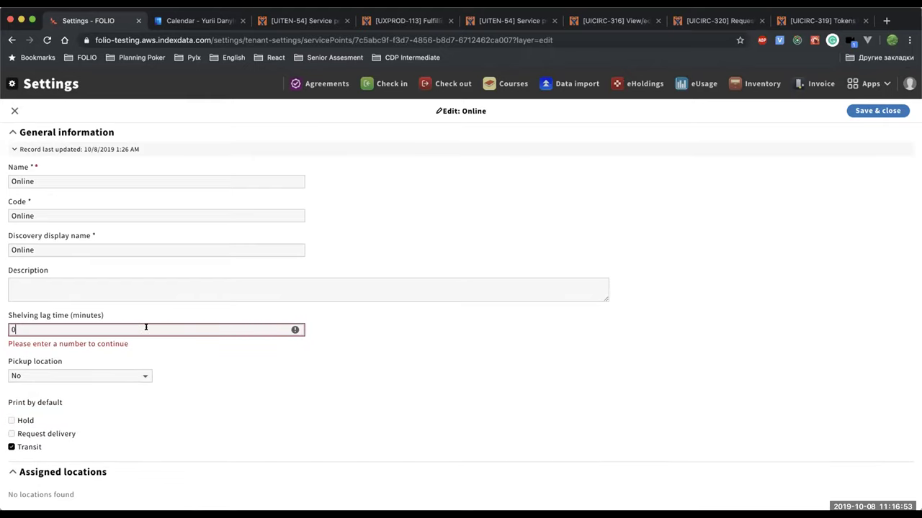
pyautogui.press('BackSpace')
pyautogui.write('1')
pyautogui.press('Return')
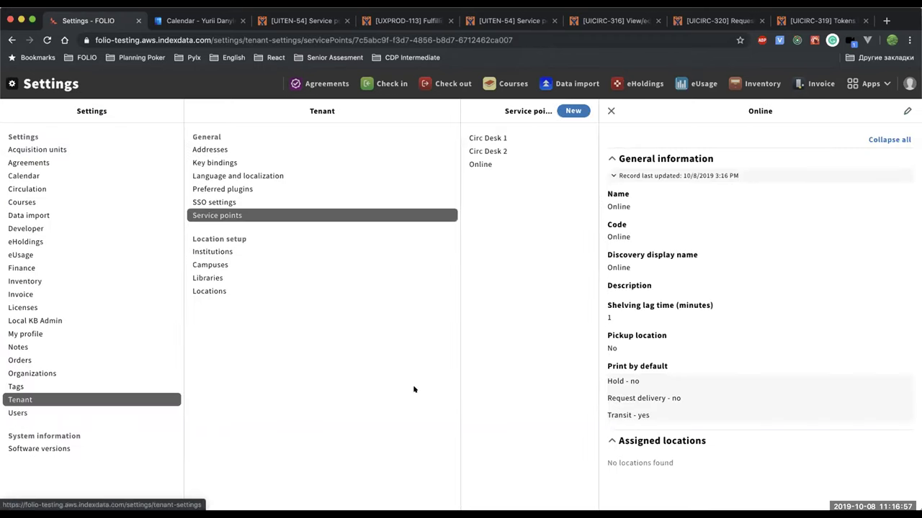
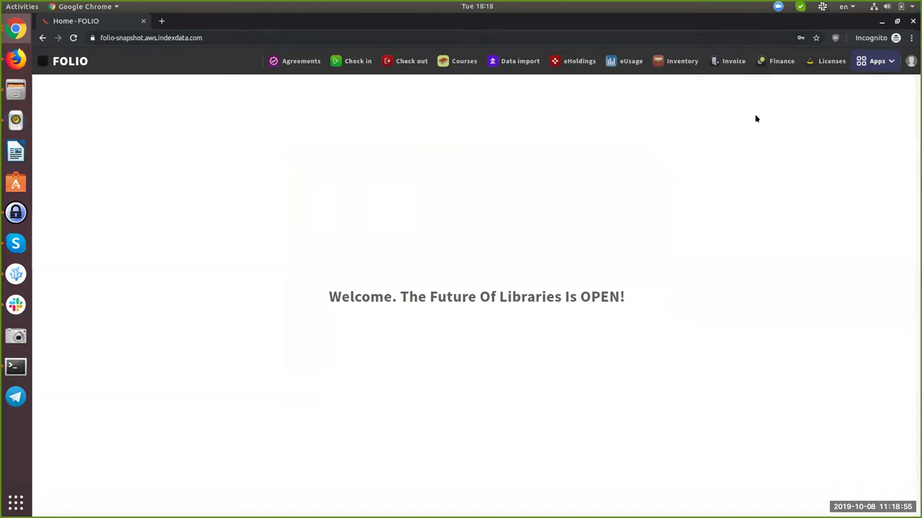
# Search Inventory for the keyword 'test' and open the Test ISBN search instance record.
pyautogui.click(683, 61)
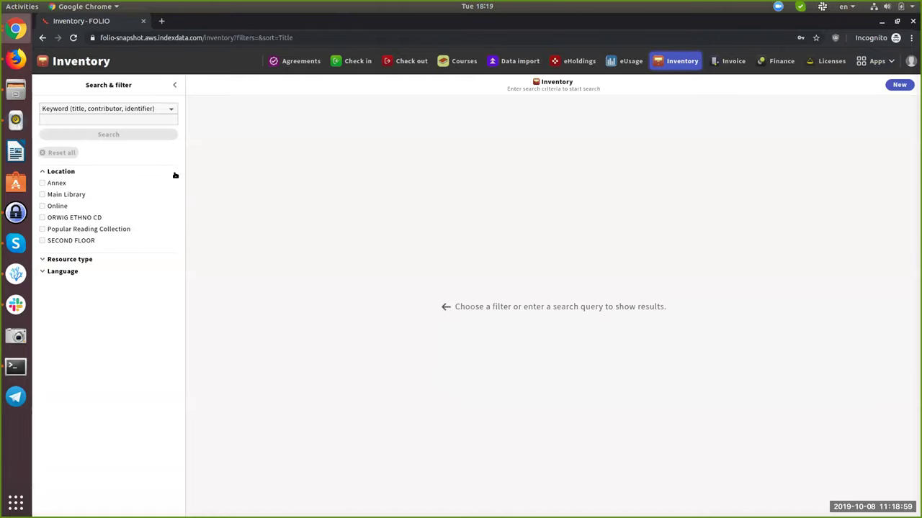
pyautogui.click(143, 117)
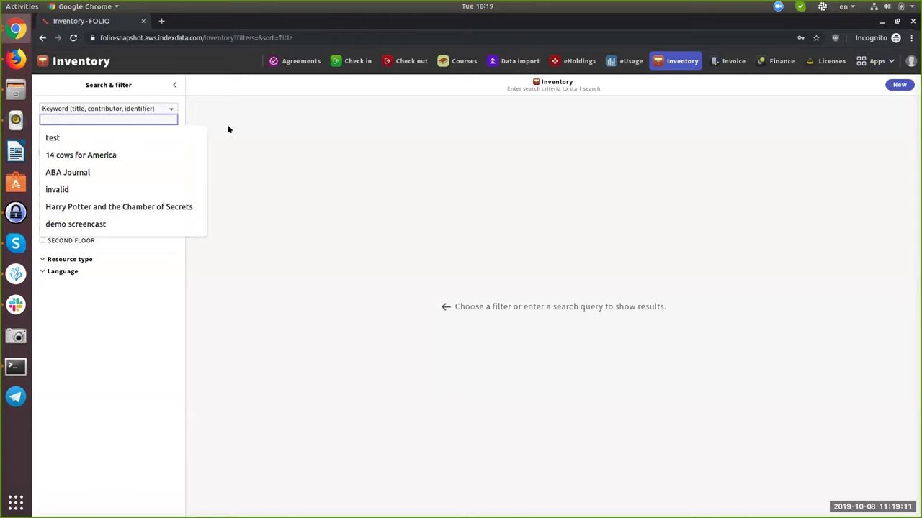
pyautogui.write('test')
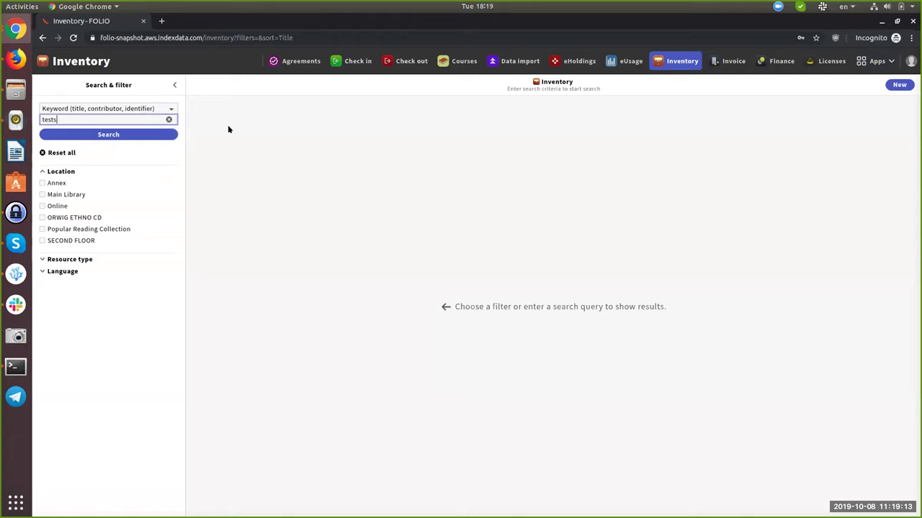
pyautogui.click(169, 136)
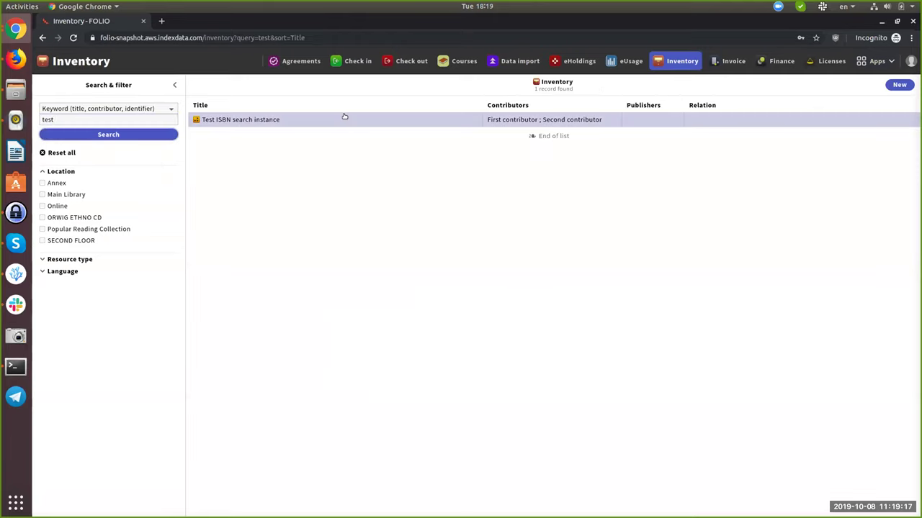
pyautogui.click(341, 119)
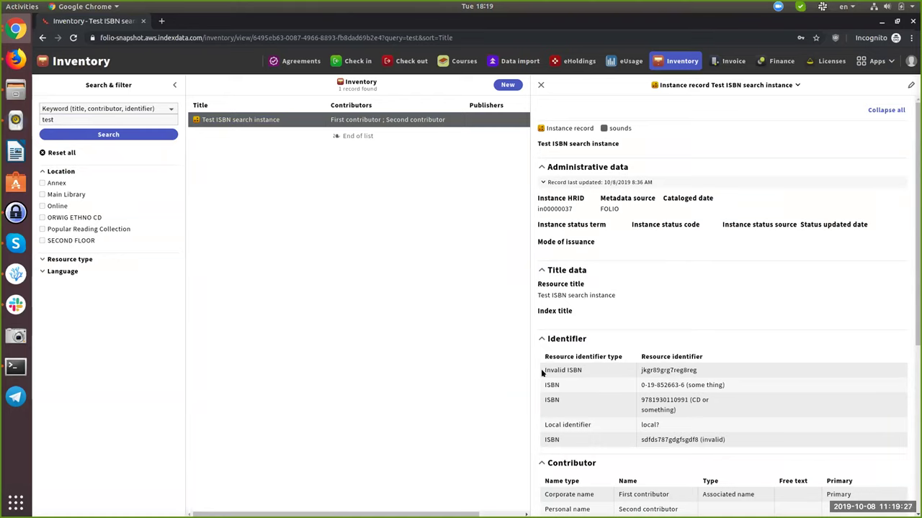
pyautogui.moveTo(541, 370); pyautogui.dragTo(596, 369)
pyautogui.click(602, 370)
pyautogui.moveTo(646, 370); pyautogui.dragTo(683, 371)
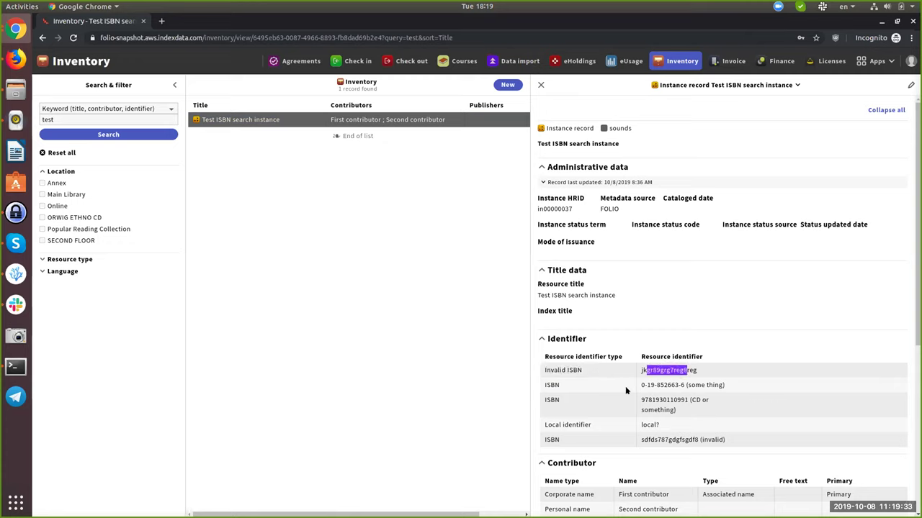
pyautogui.click(552, 440)
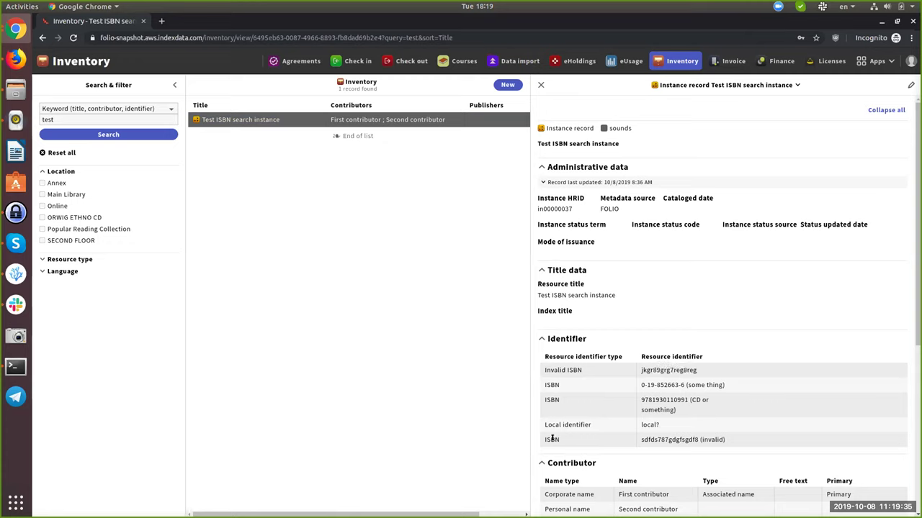
pyautogui.moveTo(644, 439); pyautogui.dragTo(718, 439)
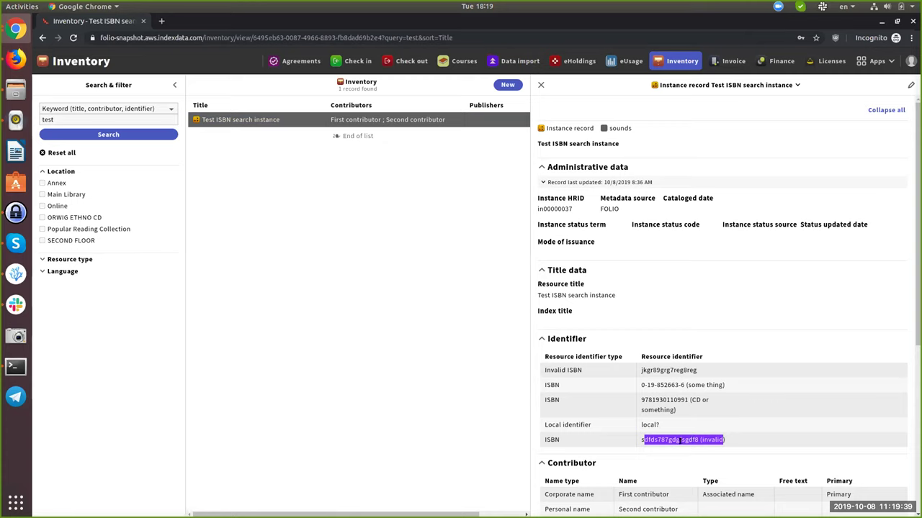
pyautogui.moveTo(574, 437); pyautogui.dragTo(542, 439)
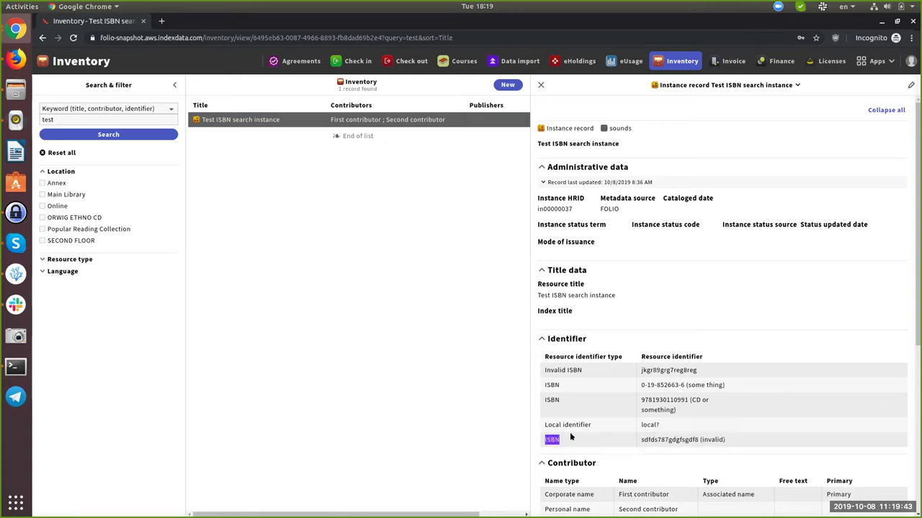
pyautogui.click(601, 410)
pyautogui.moveTo(547, 424); pyautogui.dragTo(541, 425)
pyautogui.moveTo(640, 420); pyautogui.dragTo(655, 424)
pyautogui.click(653, 422)
pyautogui.moveTo(675, 410); pyautogui.dragTo(683, 393)
pyautogui.click(686, 405)
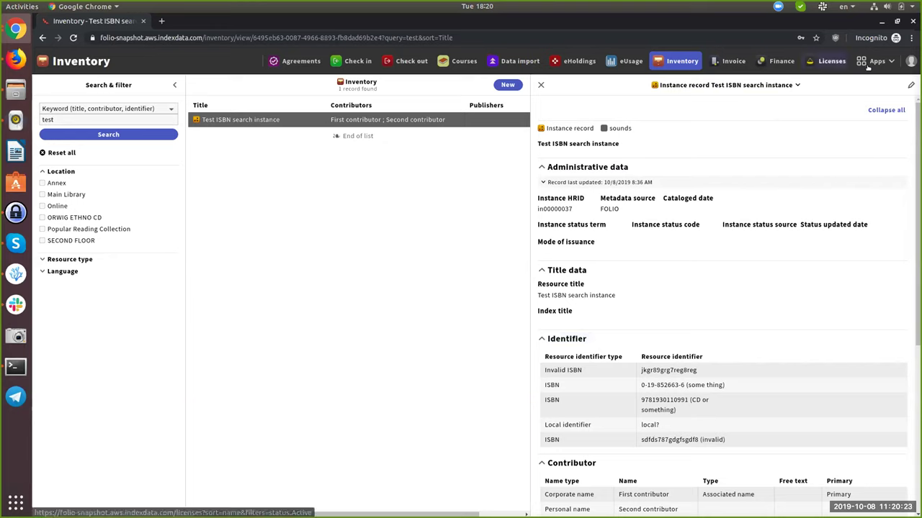
# In Orders, create and save a purchase order from the ISBN template, then start a PO line.
pyautogui.click(873, 62)
pyautogui.click(754, 230)
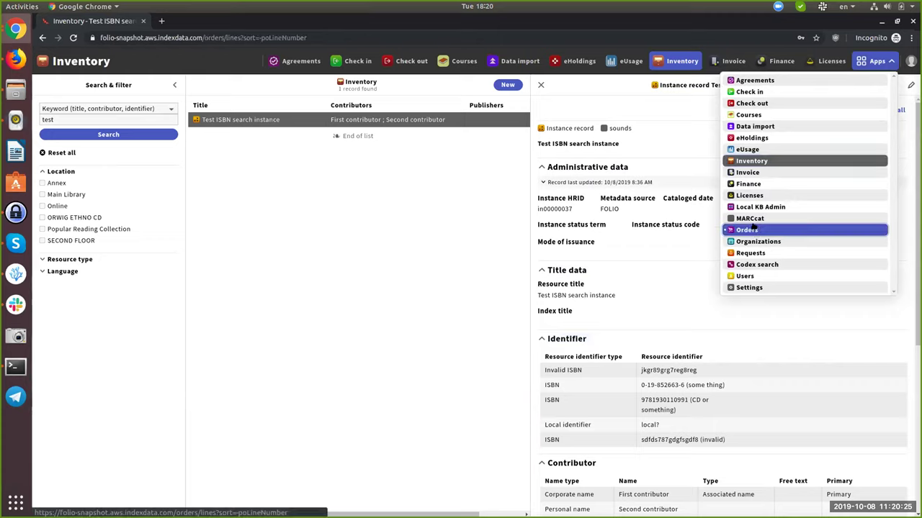
pyautogui.click(72, 111)
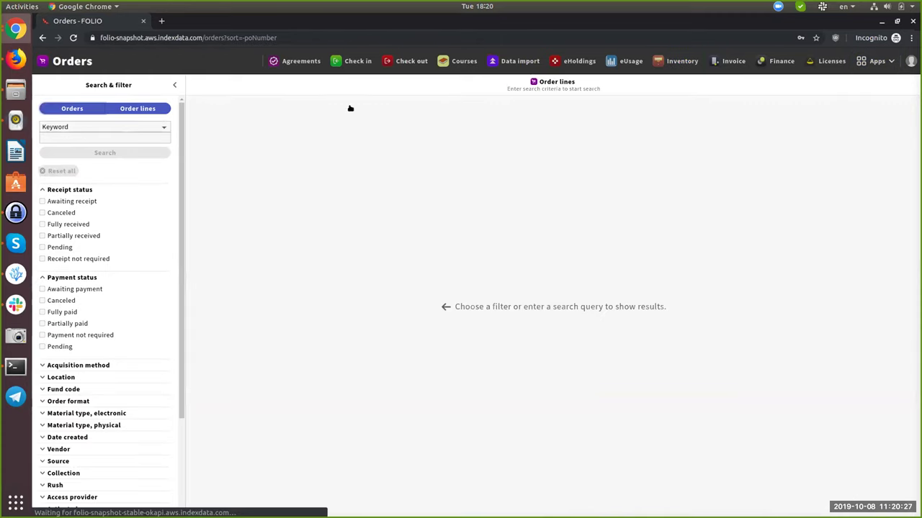
pyautogui.click(900, 85)
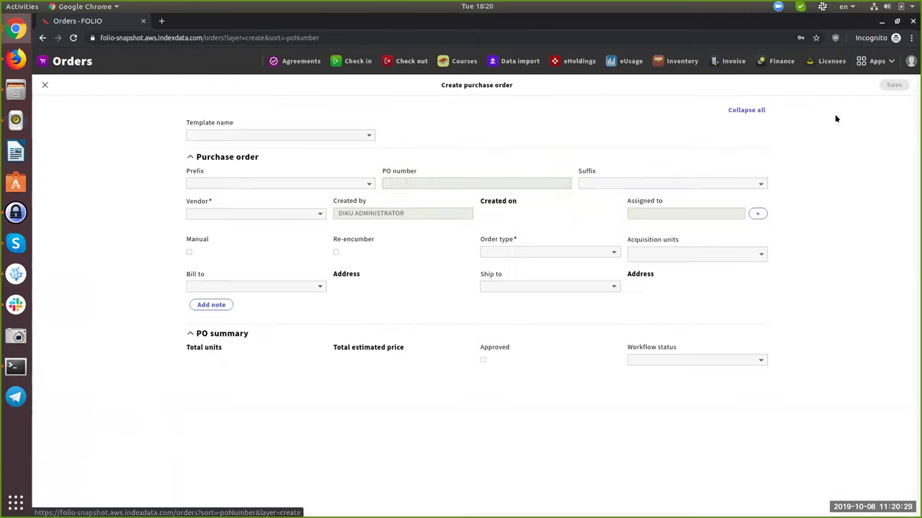
pyautogui.click(281, 137)
pyautogui.click(281, 132)
pyautogui.click(893, 85)
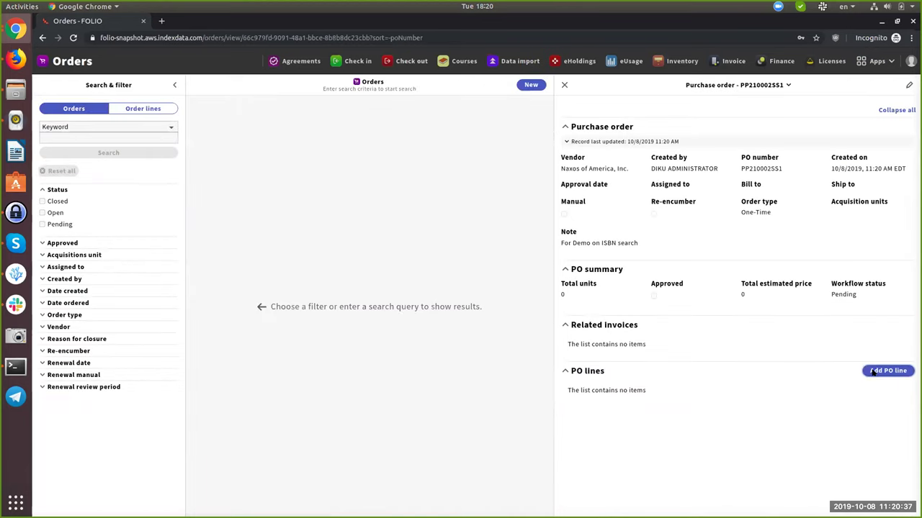
pyautogui.click(872, 372)
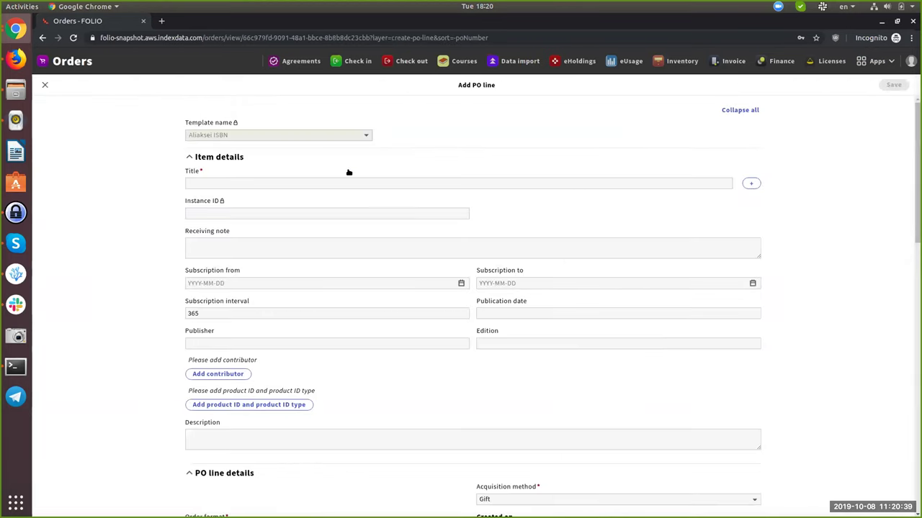
# Link the PO line title to Test ISBN search instance via a 'test' search and review its product IDs.
pyautogui.click(750, 183)
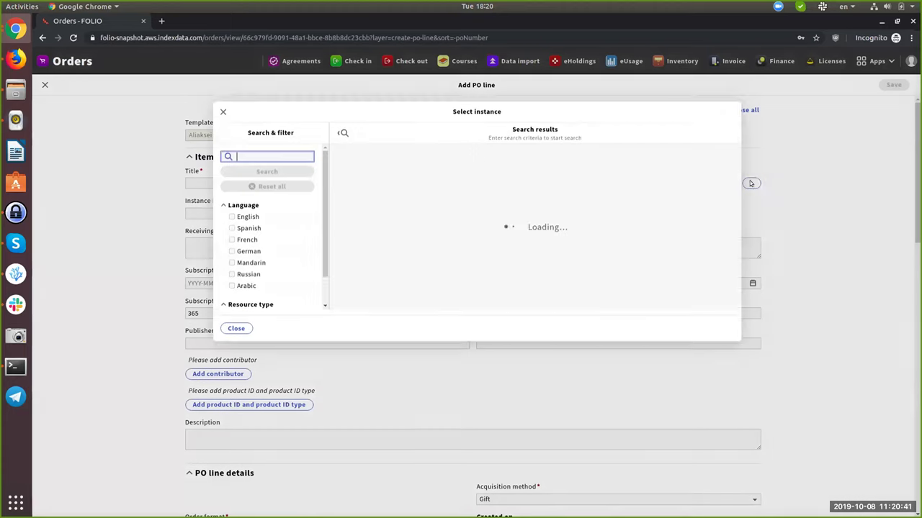
pyautogui.write('test')
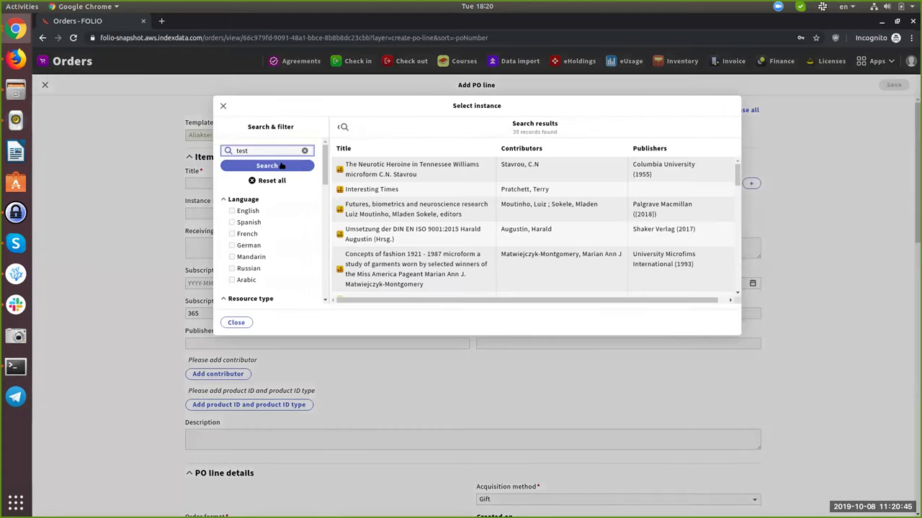
pyautogui.click(281, 165)
pyautogui.click(395, 164)
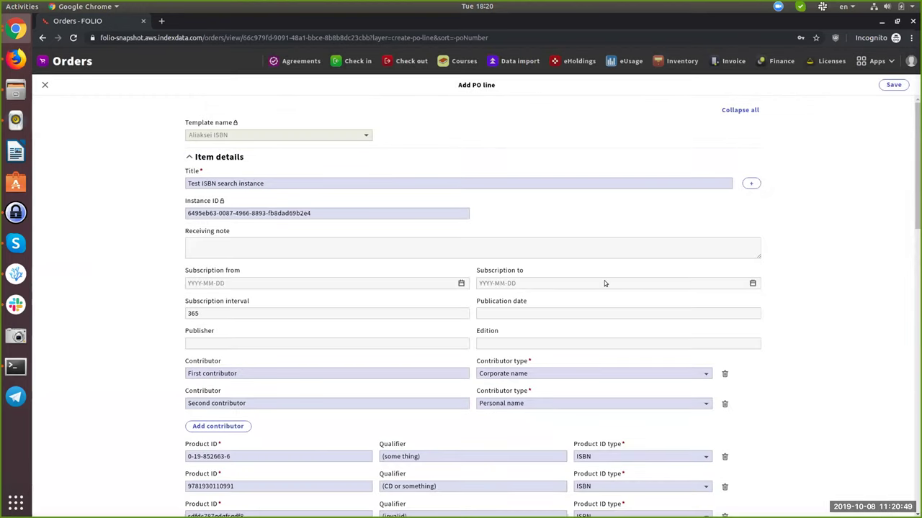
pyautogui.scroll(-1, 604, 283)
pyautogui.scroll(-2, 587, 277)
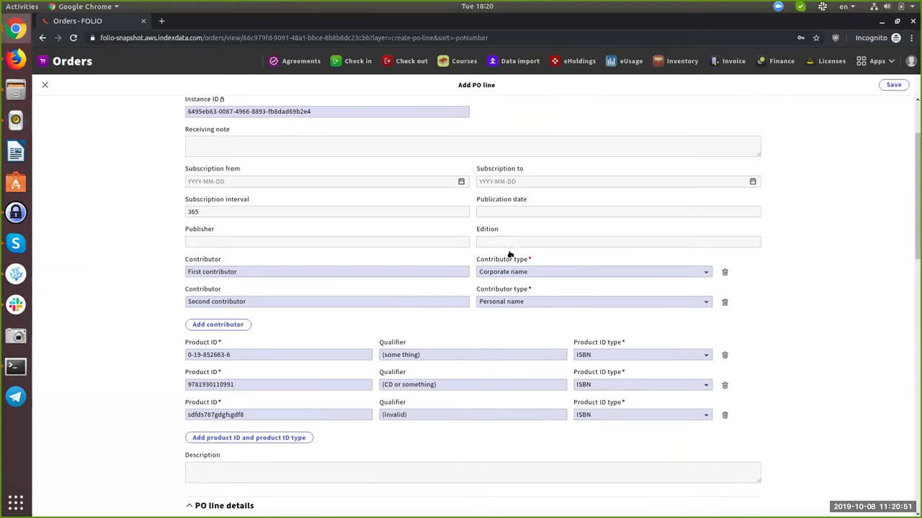
pyautogui.scroll(-1, 370, 265)
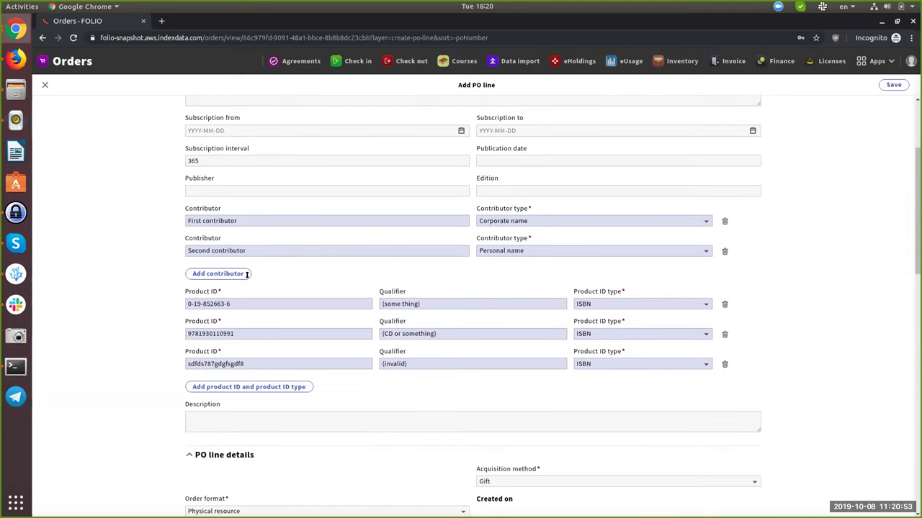
pyautogui.scroll(-1, 249, 311)
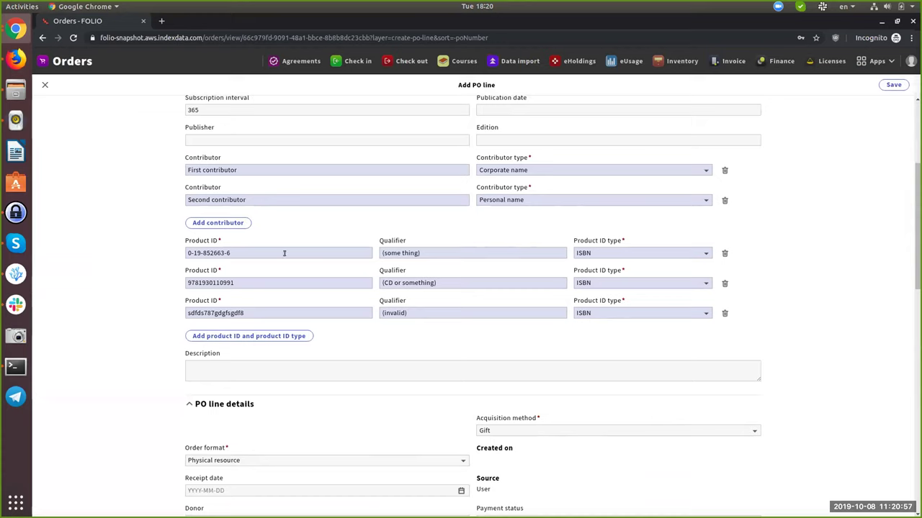
pyautogui.scroll(1, 418, 277)
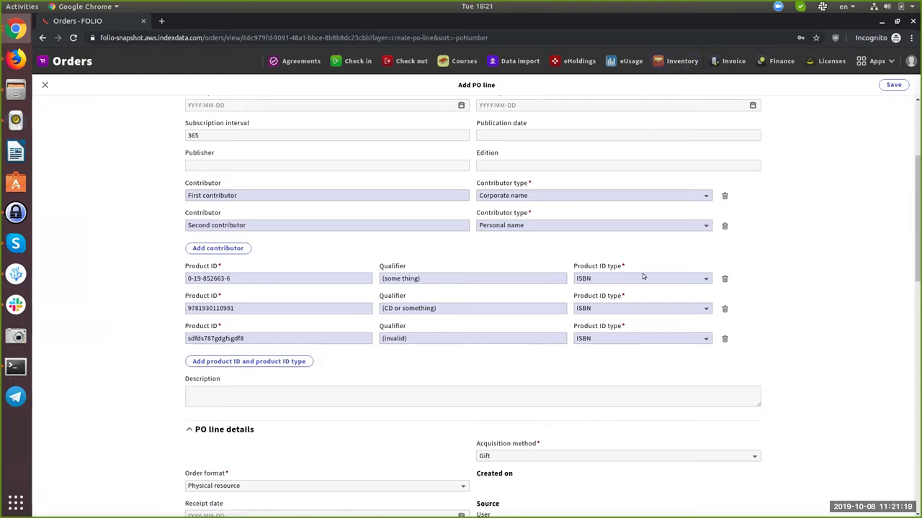
pyautogui.click(672, 275)
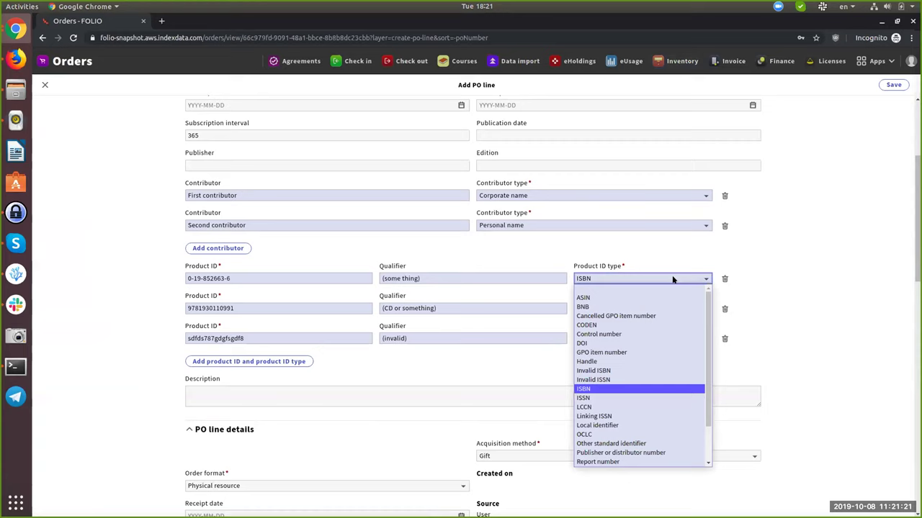
pyautogui.click(867, 303)
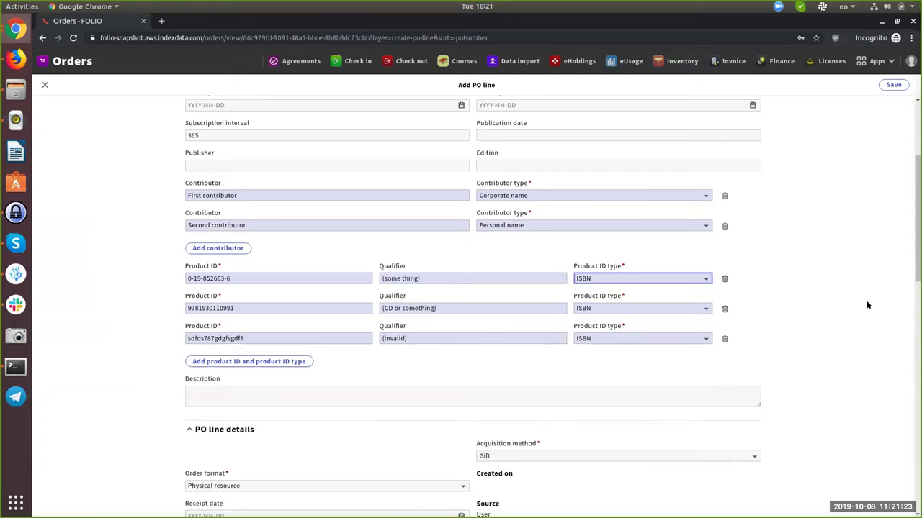
pyautogui.click(683, 280)
pyautogui.click(848, 306)
pyautogui.tripleClick(439, 278)
pyautogui.press('BackSpace')
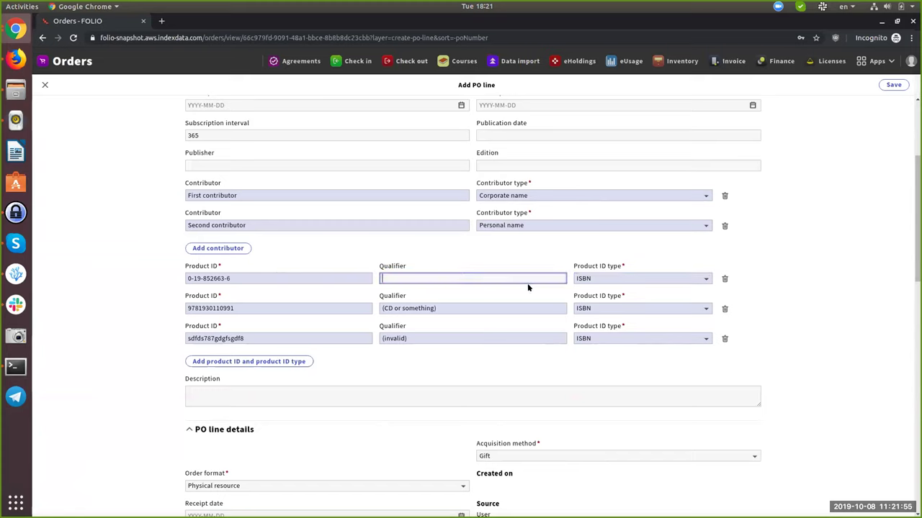
pyautogui.click(829, 274)
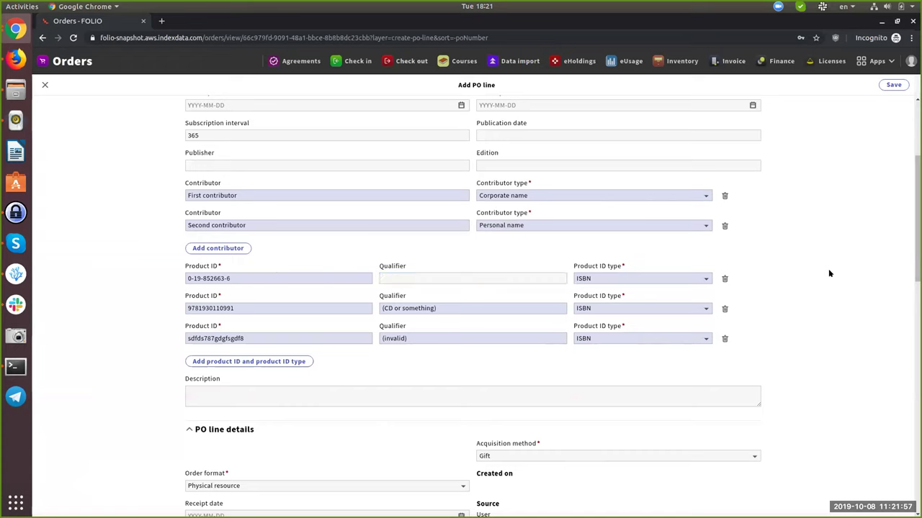
pyautogui.scroll(4, 535, 300)
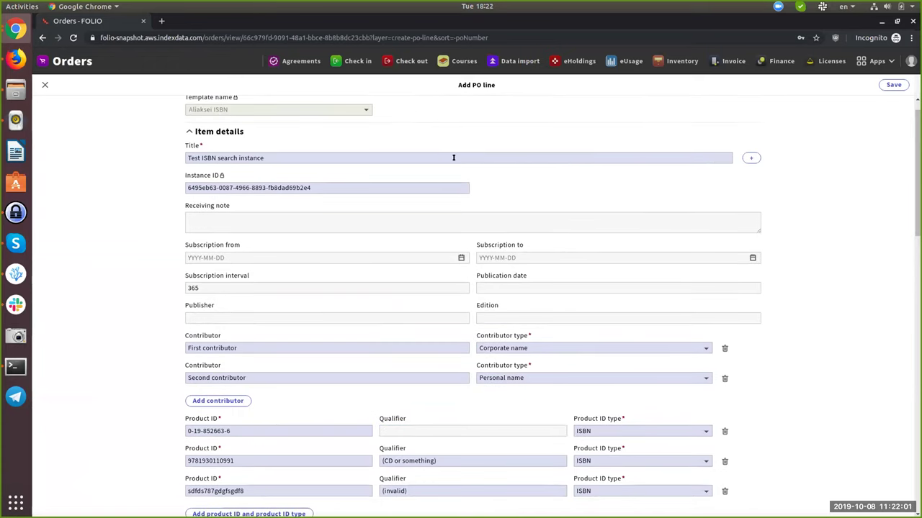
pyautogui.scroll(-2, 771, 211)
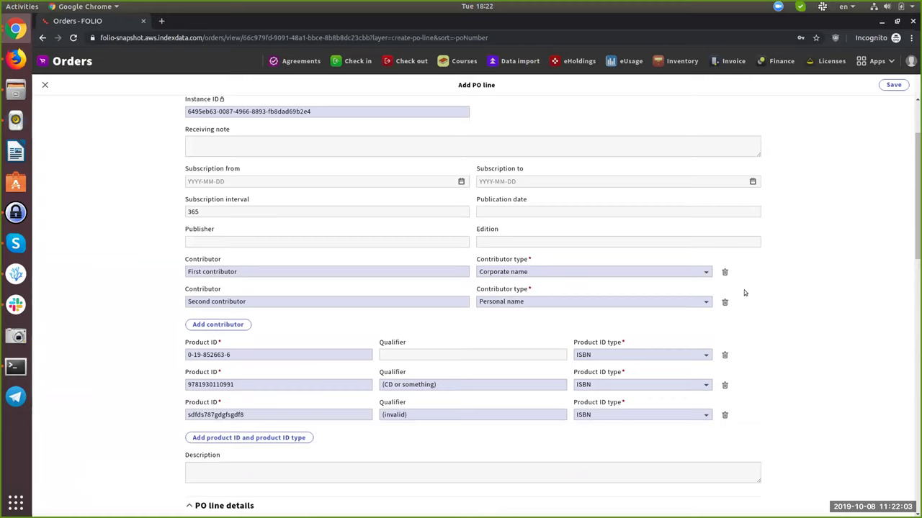
# Set product ID sdfds787gdgfsgdf8's type to Invalid ISBN and save the PO line.
pyautogui.click(891, 85)
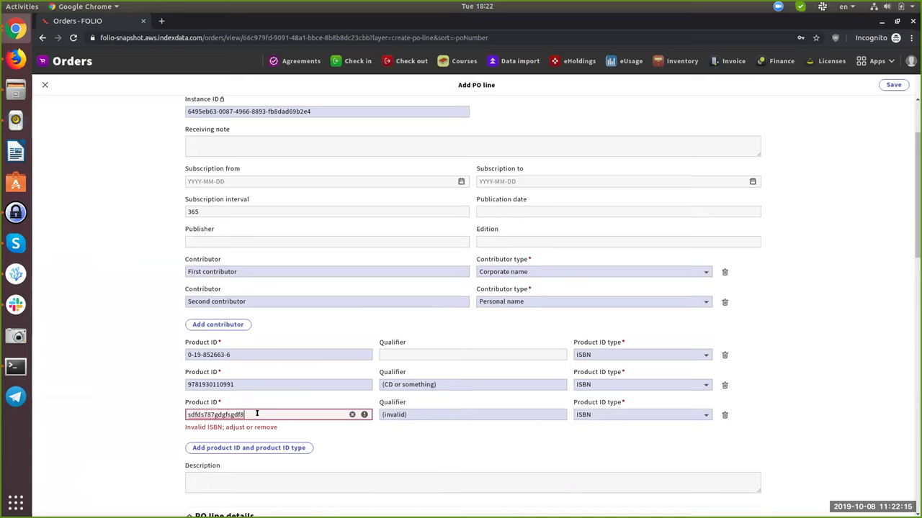
pyautogui.click(661, 415)
pyautogui.scroll(-1, 641, 342)
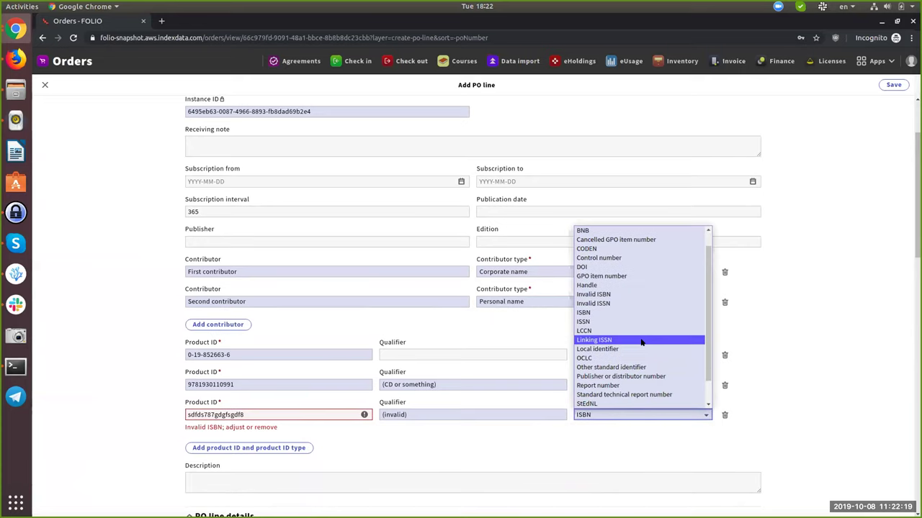
pyautogui.click(635, 294)
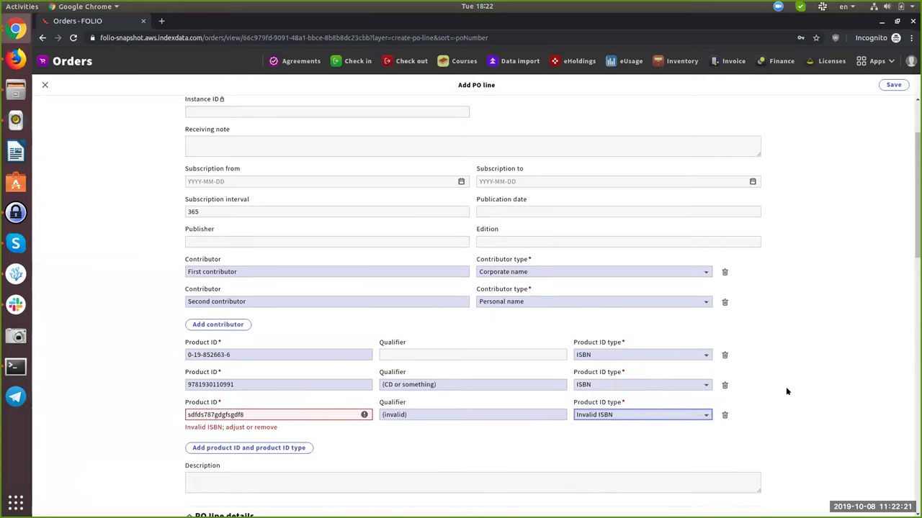
pyautogui.click(807, 403)
pyautogui.click(892, 84)
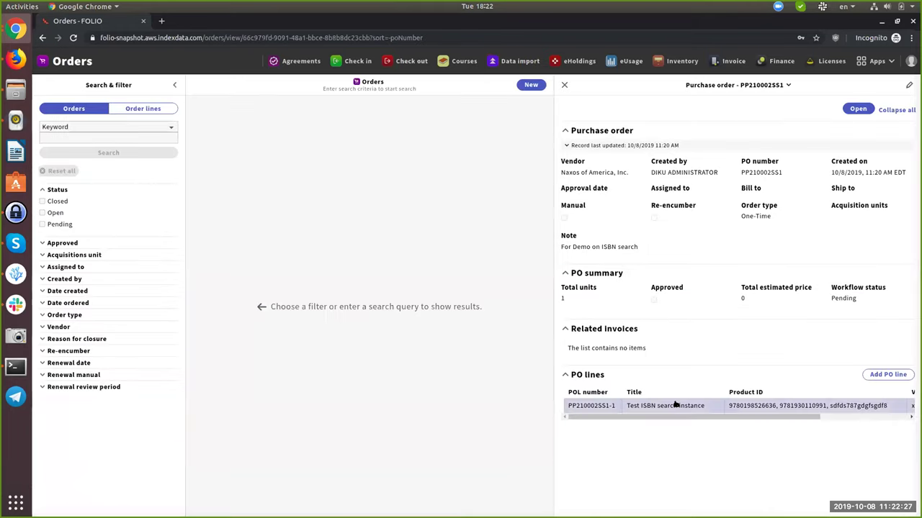
pyautogui.click(676, 405)
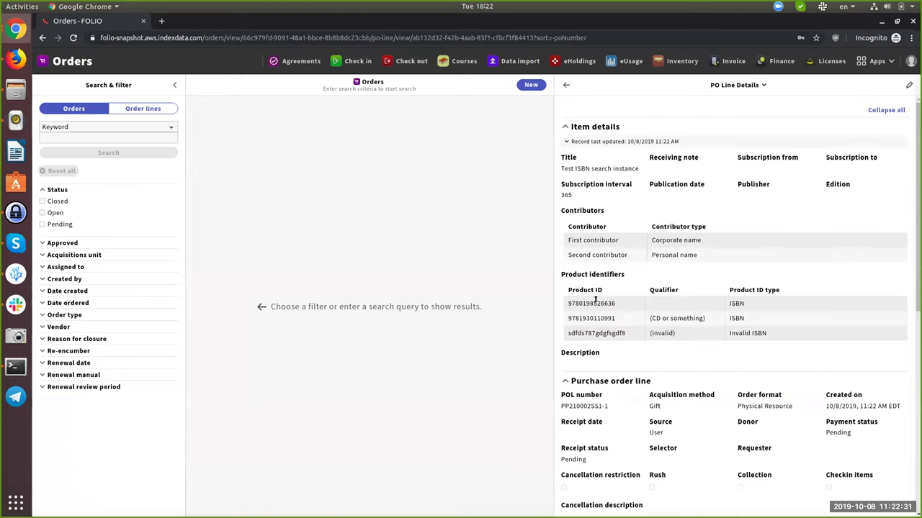
pyautogui.moveTo(618, 303); pyautogui.dragTo(559, 302)
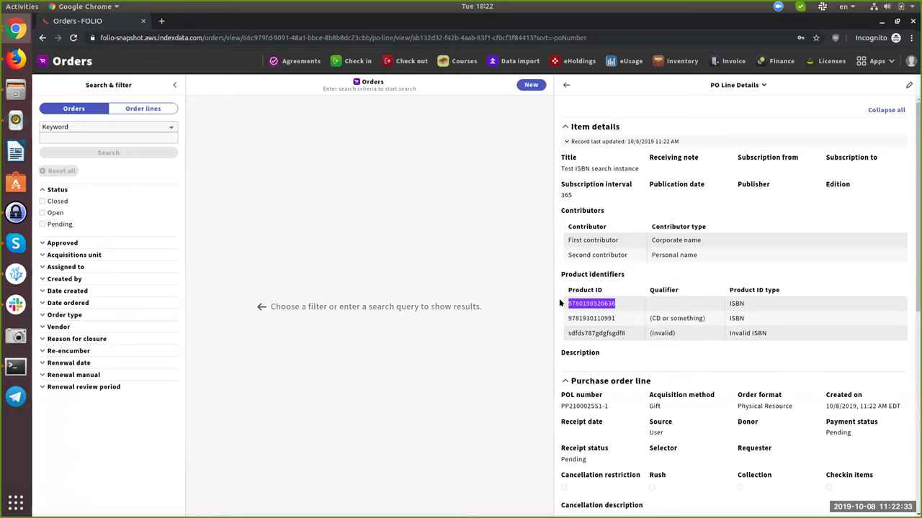
pyautogui.click(619, 303)
pyautogui.click(682, 61)
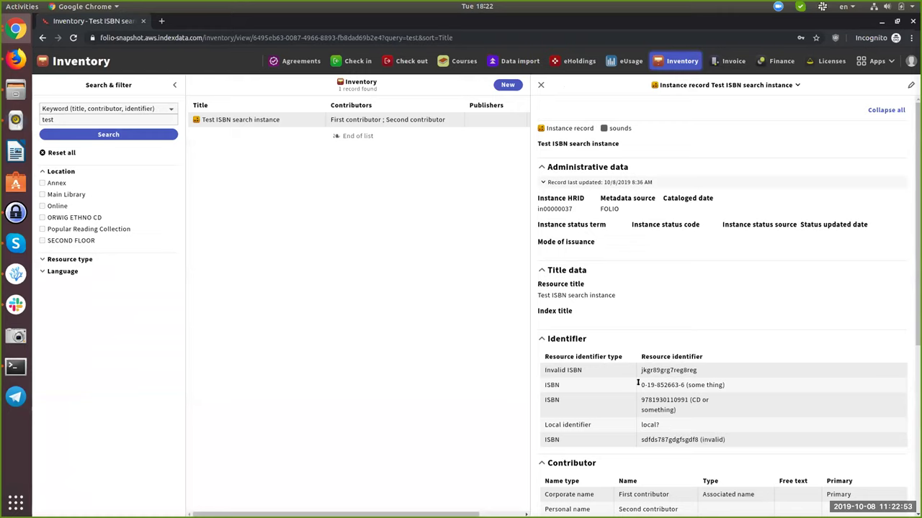
pyautogui.moveTo(637, 383); pyautogui.dragTo(725, 387)
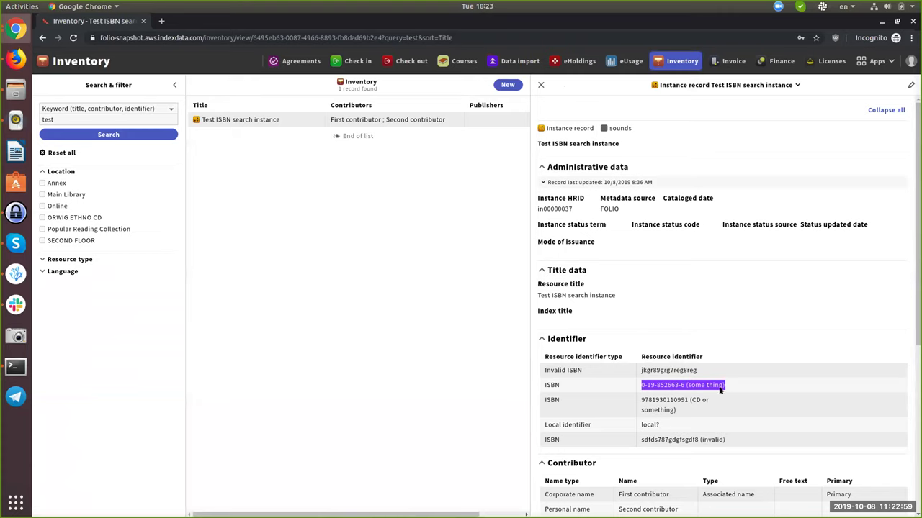
pyautogui.click(736, 382)
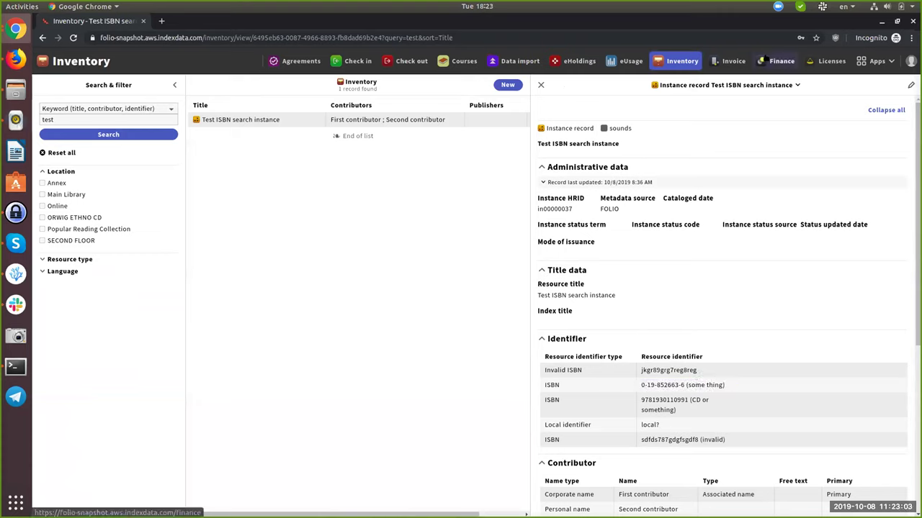
pyautogui.click(875, 60)
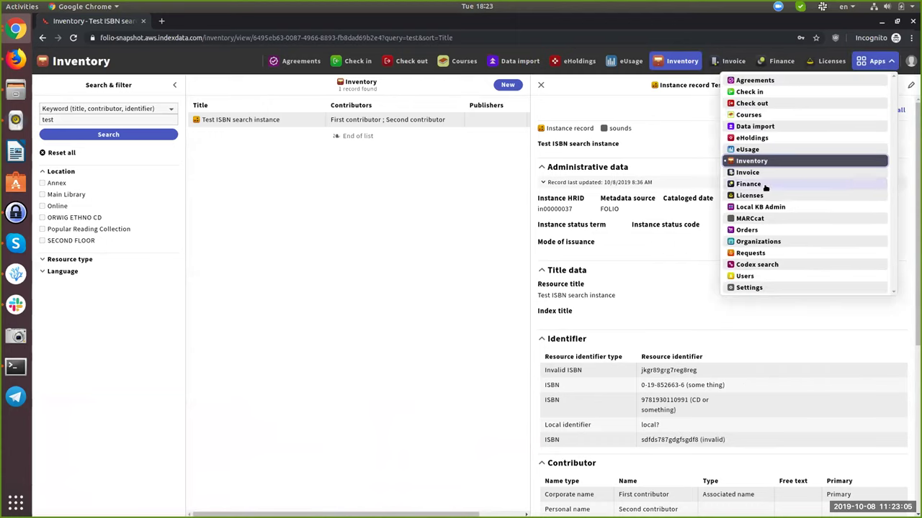
pyautogui.click(764, 234)
pyautogui.click(155, 110)
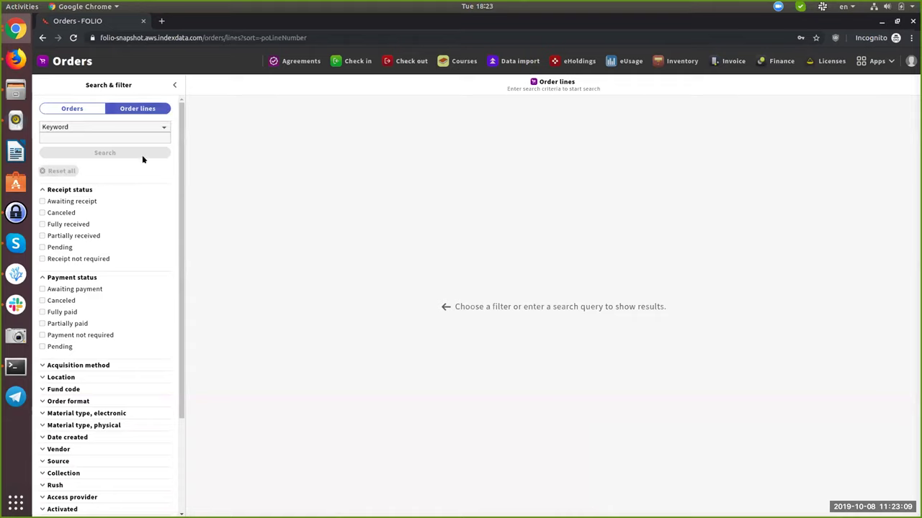
pyautogui.click(159, 126)
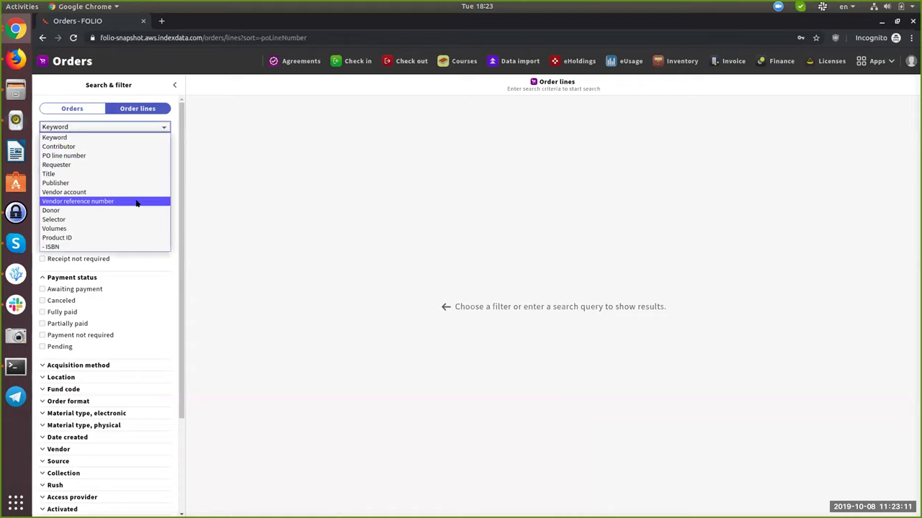
pyautogui.click(125, 247)
pyautogui.click(106, 137)
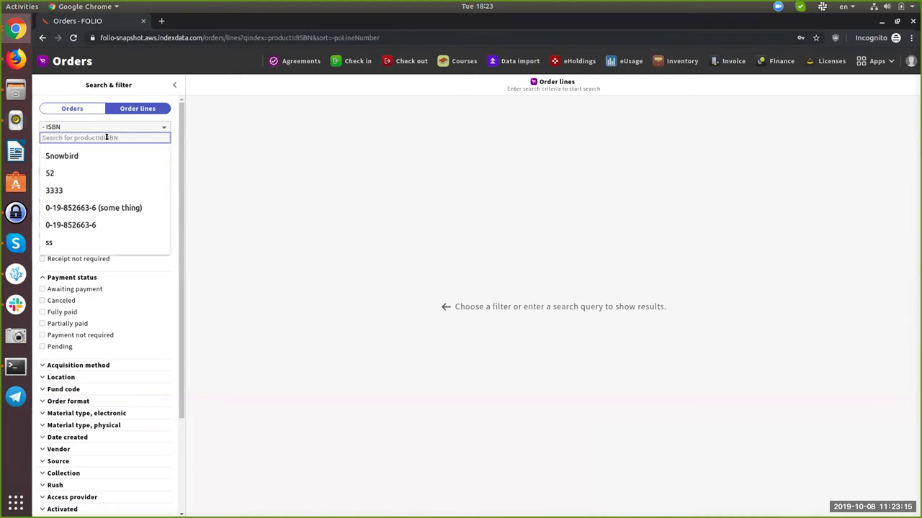
pyautogui.click(86, 207)
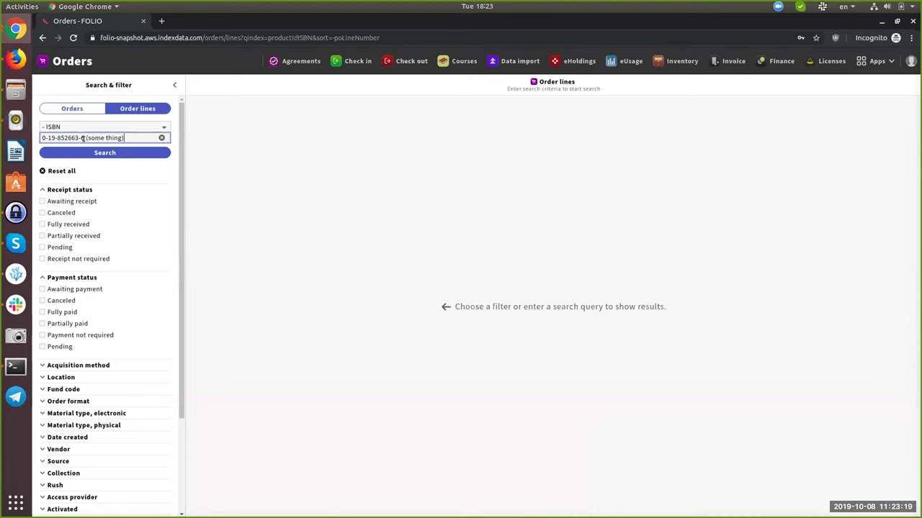
pyautogui.click(111, 151)
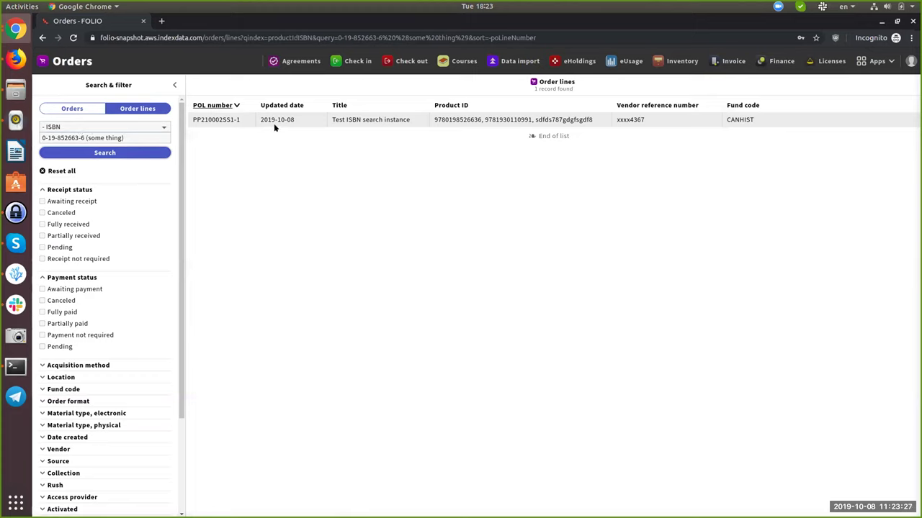
# Open the PP210002SS1-1 order line from the ISBN search results.
pyautogui.click(520, 121)
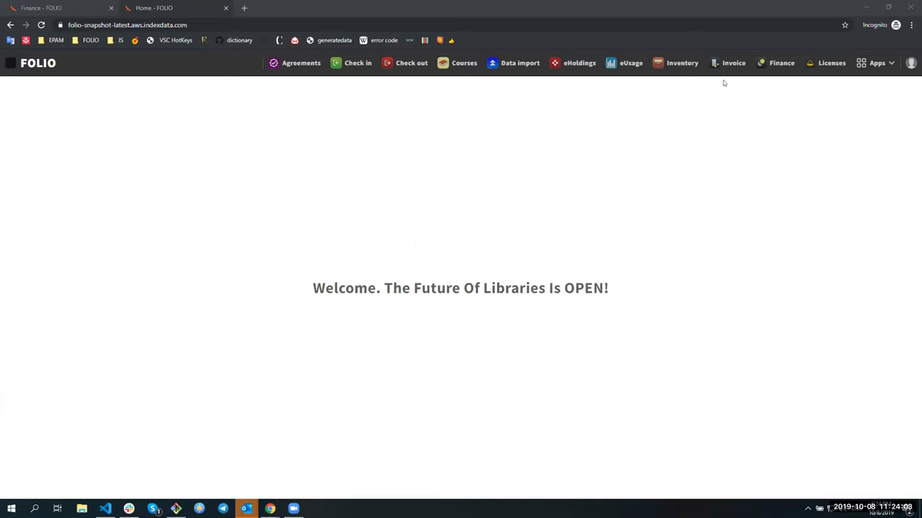
# In Finance, browse the fiscal year, ledger, group and fund lists, then open DEMO-FY-DEL.
pyautogui.click(780, 65)
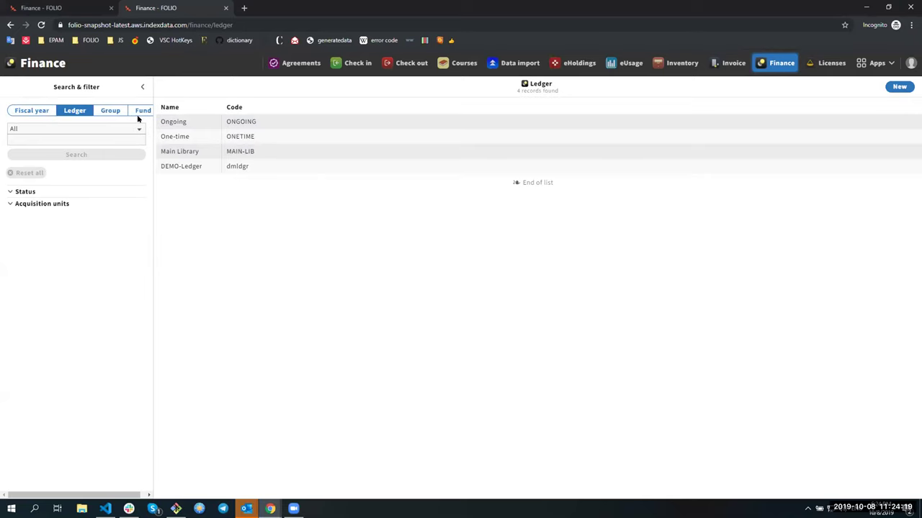
pyautogui.click(30, 113)
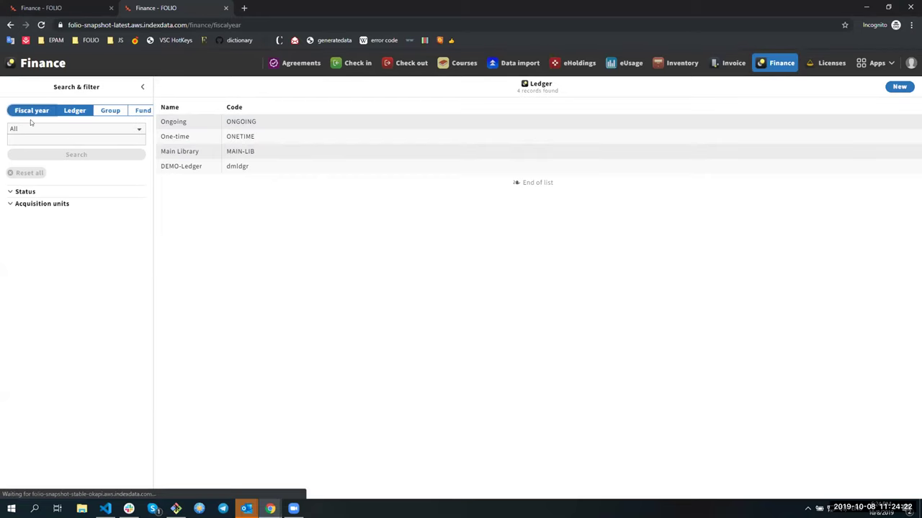
pyautogui.click(72, 111)
pyautogui.click(108, 112)
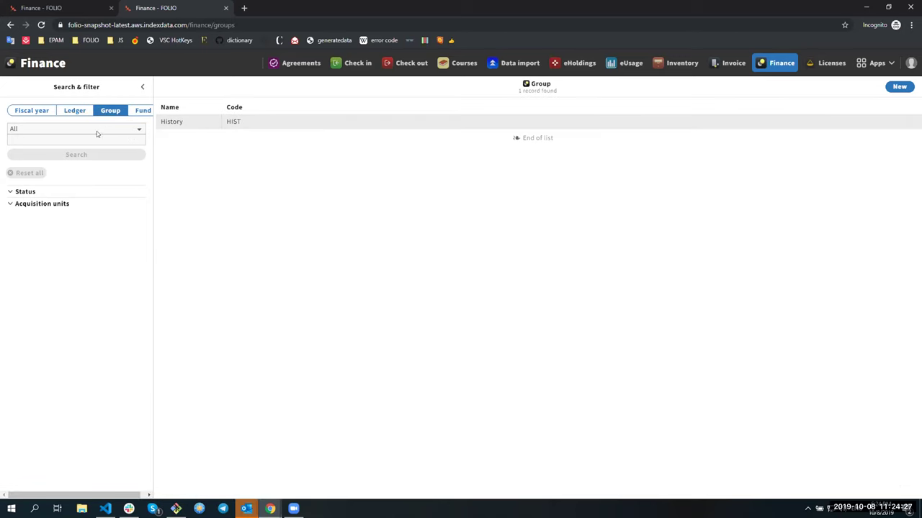
pyautogui.click(143, 111)
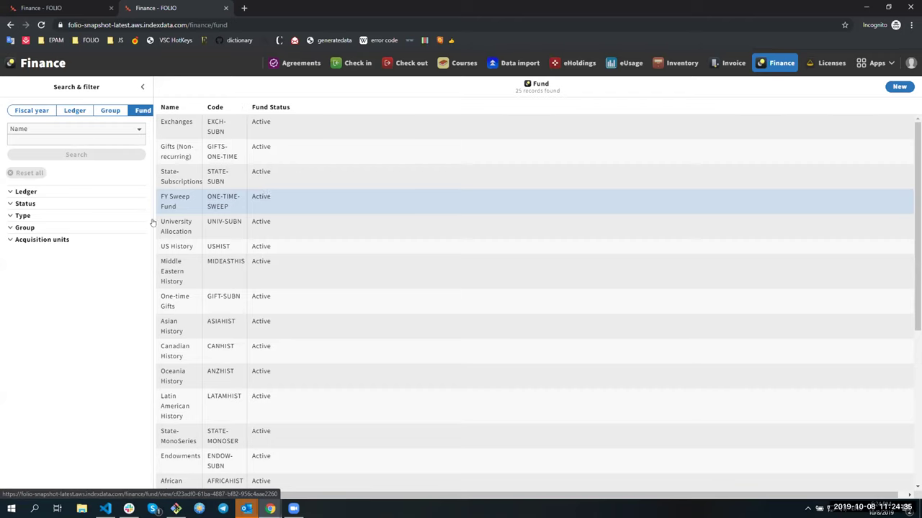
pyautogui.click(45, 114)
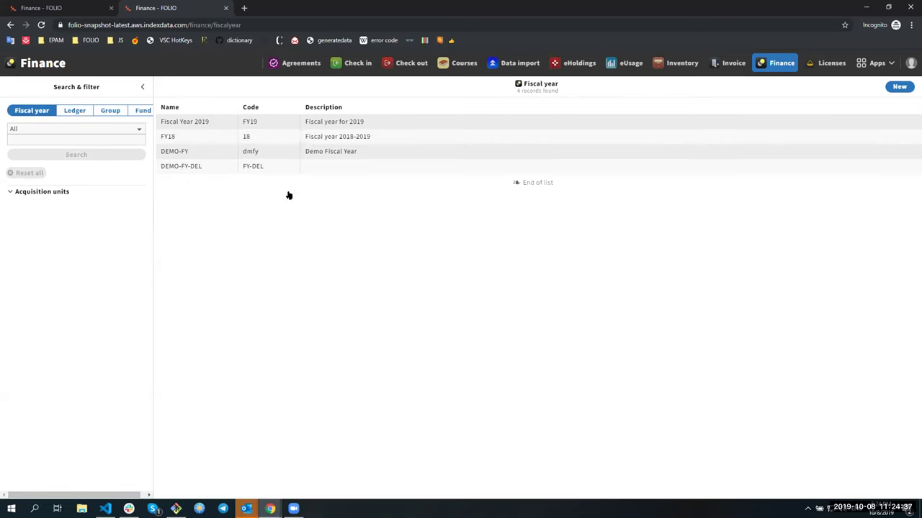
pyautogui.click(204, 167)
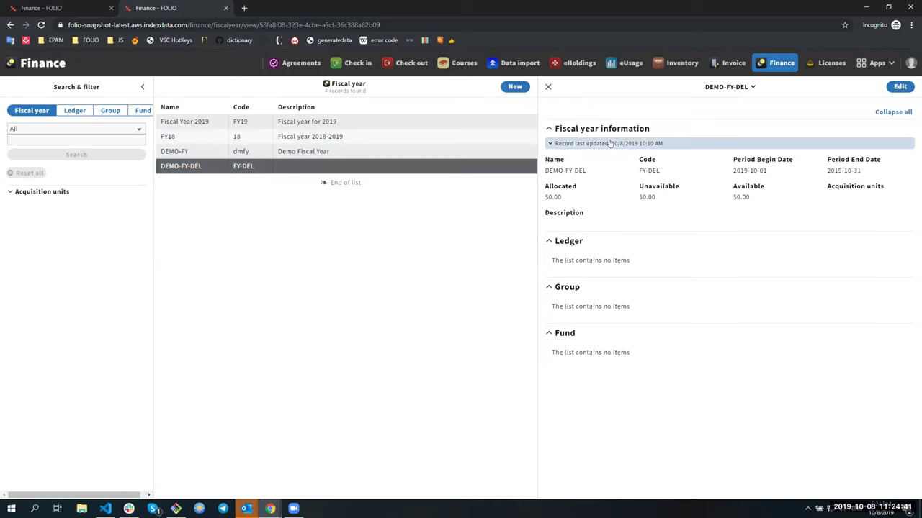
# Open DEMO-FY-DEL's actions and edit form, then close the form without changes.
pyautogui.click(752, 87)
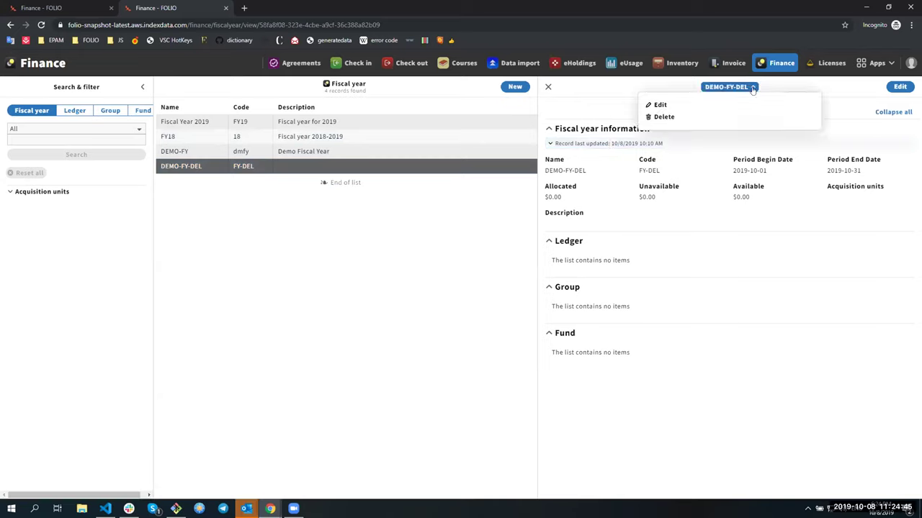
pyautogui.click(752, 87)
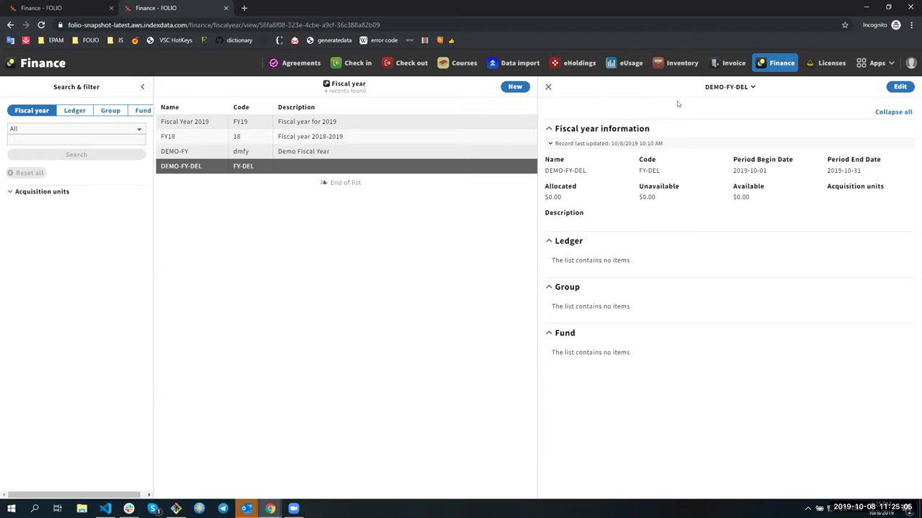
pyautogui.click(742, 89)
pyautogui.click(717, 105)
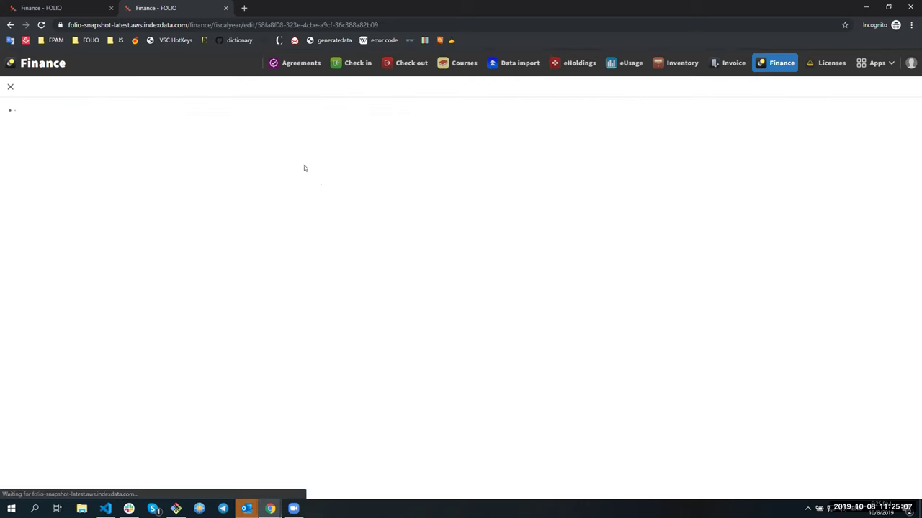
pyautogui.click(10, 86)
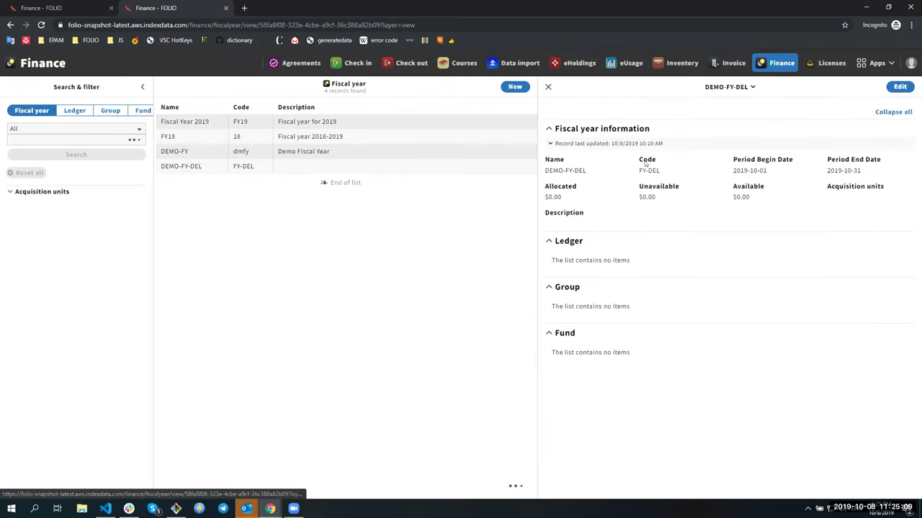
# Delete the DEMO-FY-DEL fiscal year, then open the History group's details.
pyautogui.click(710, 88)
pyautogui.click(652, 118)
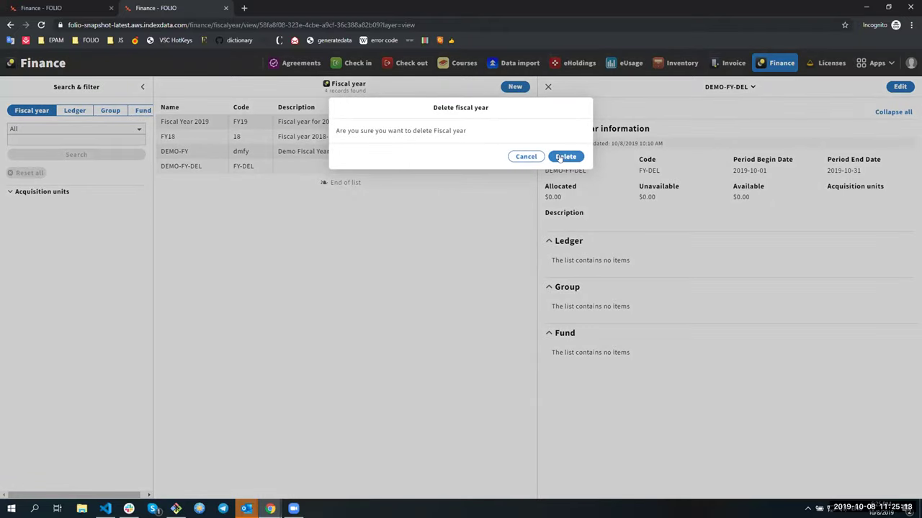
pyautogui.click(565, 157)
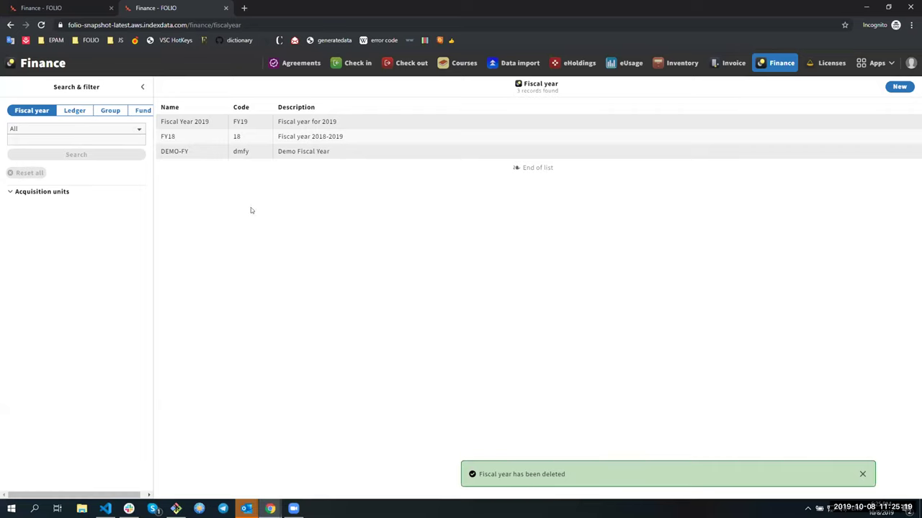
pyautogui.click(110, 112)
pyautogui.click(179, 125)
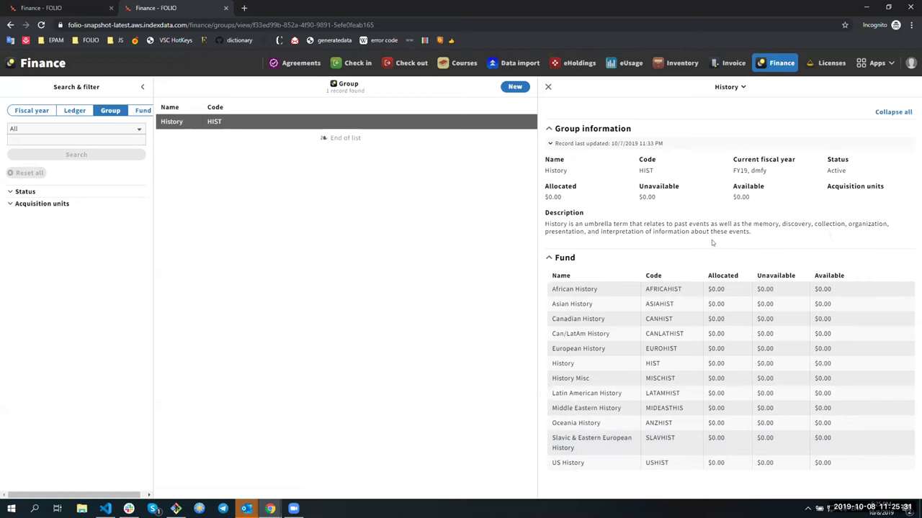
# Filter the fund list to the History group, then clear that filter.
pyautogui.click(143, 110)
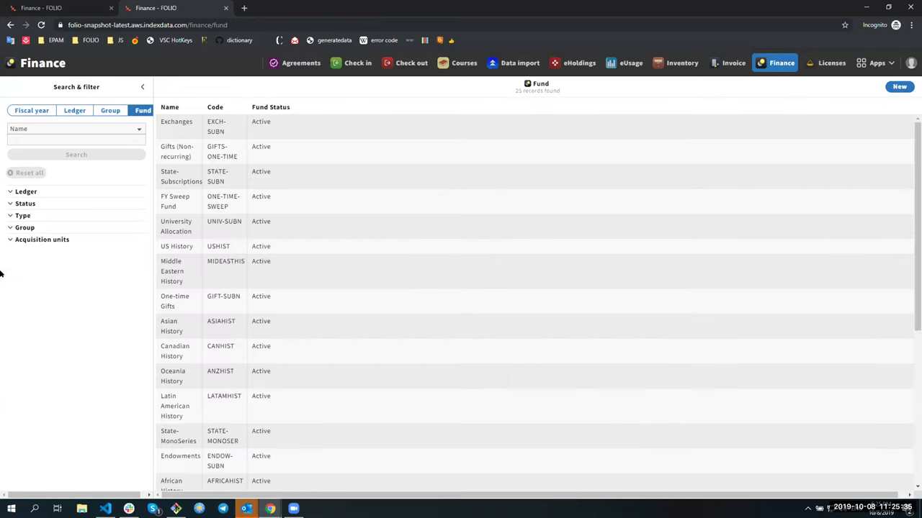
pyautogui.click(5, 229)
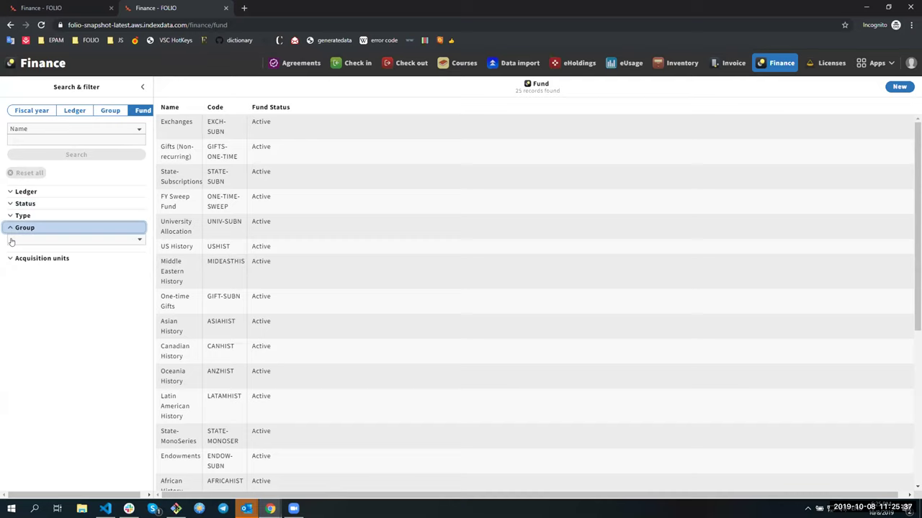
pyautogui.click(10, 241)
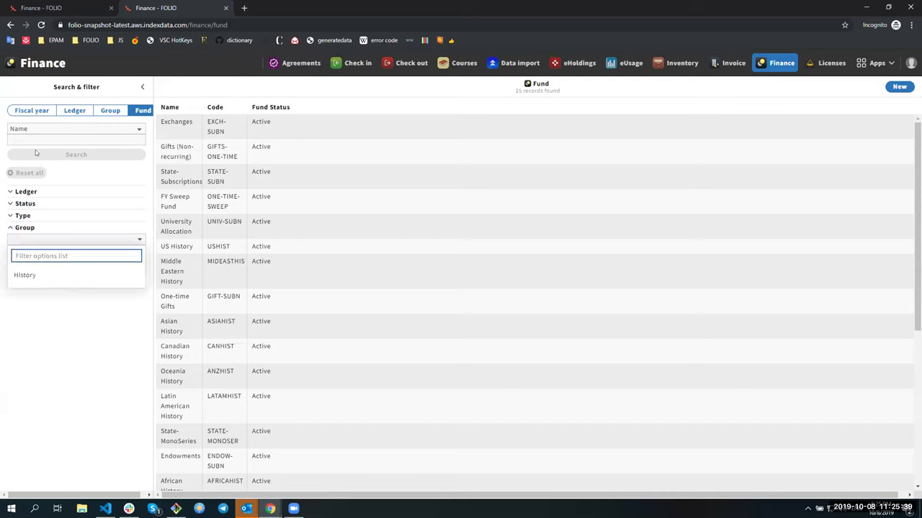
pyautogui.click(15, 280)
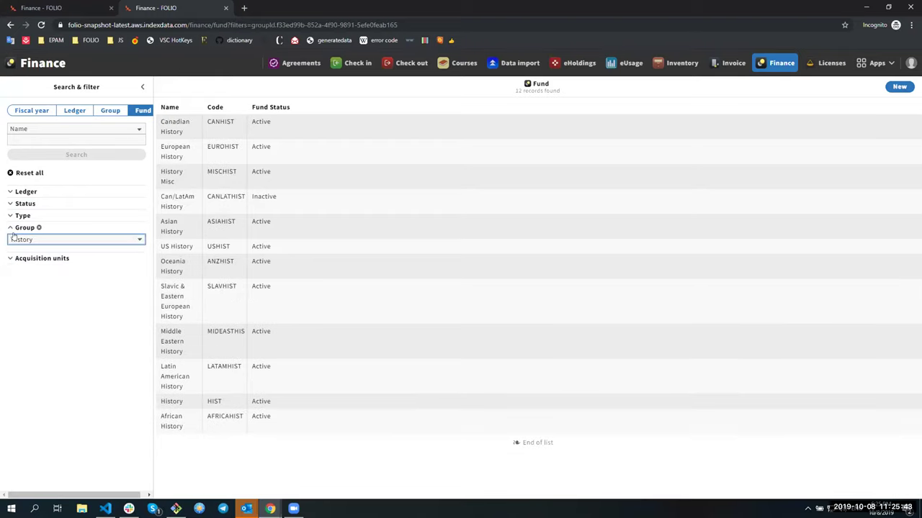
pyautogui.click(41, 228)
# Filter the funds to the Approvals fund type.
pyautogui.click(22, 216)
pyautogui.click(33, 229)
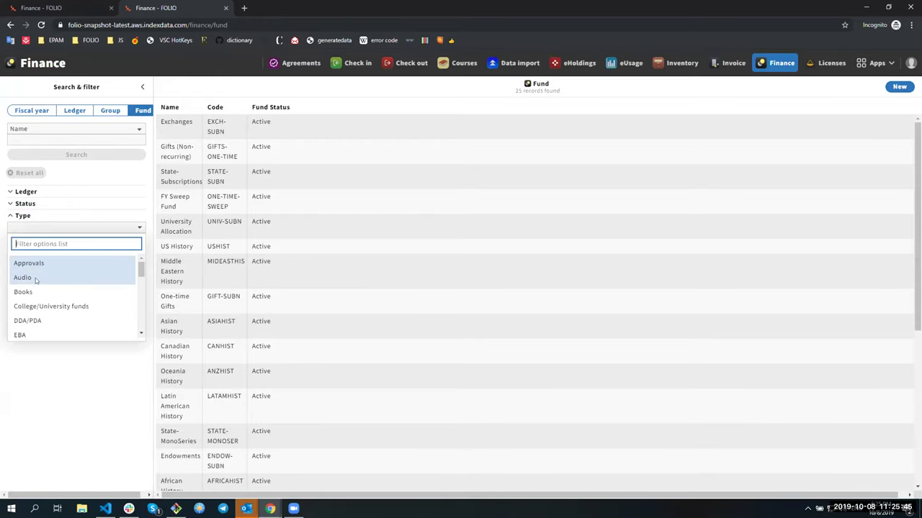
pyautogui.click(34, 267)
pyautogui.click(29, 216)
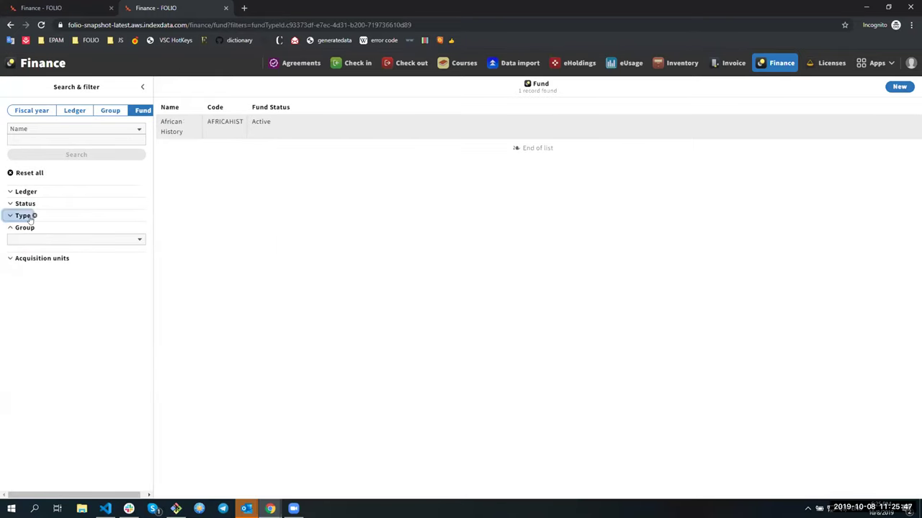
# Try the Frozen, Inactive and Active status filters in turn, then clear the Approvals filter.
pyautogui.click(26, 204)
pyautogui.click(20, 238)
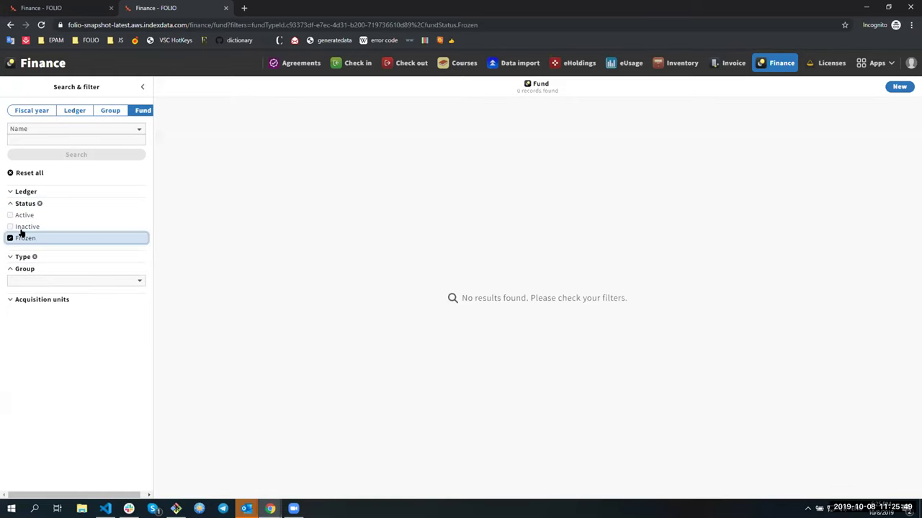
pyautogui.click(10, 242)
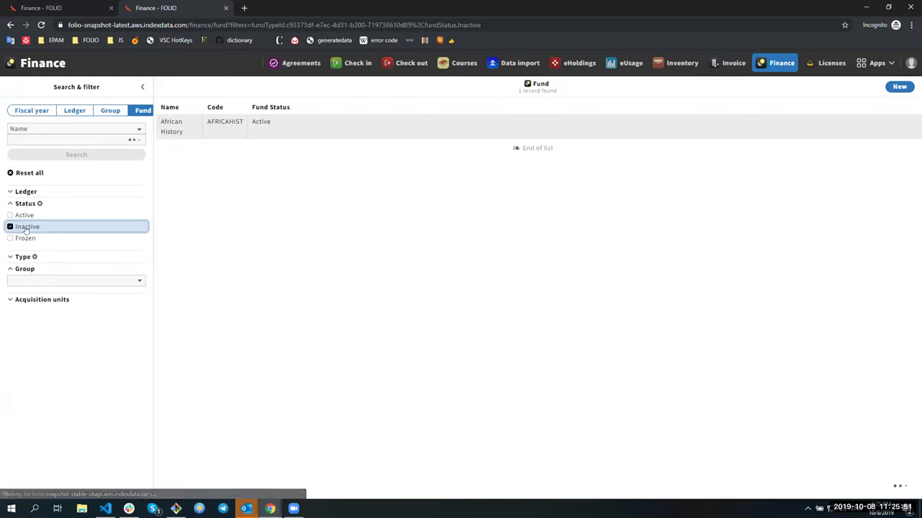
pyautogui.click(26, 228)
pyautogui.click(26, 227)
pyautogui.click(22, 216)
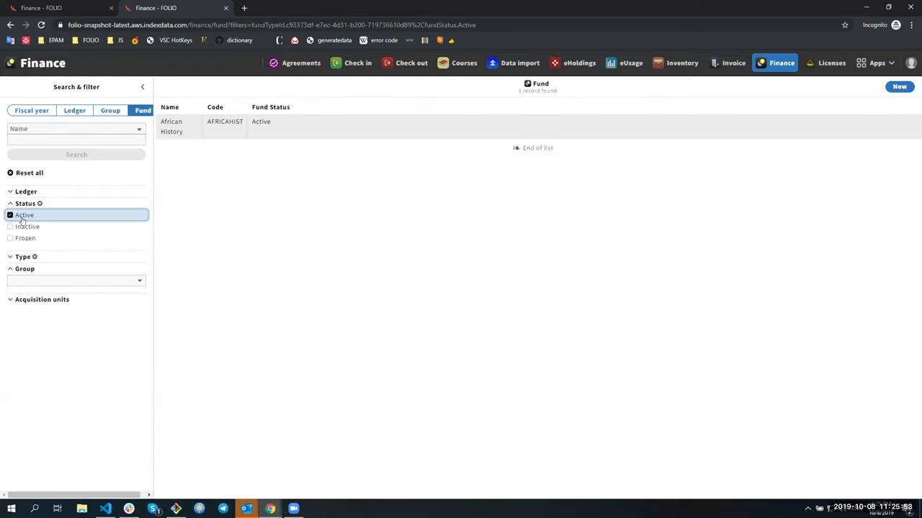
pyautogui.click(23, 216)
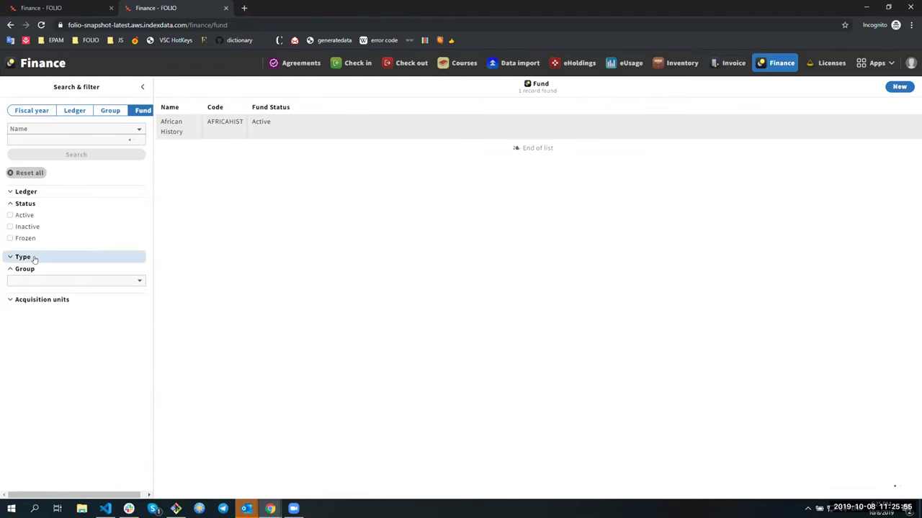
pyautogui.click(35, 257)
# Filter funds to DEMO-Ledger, then browse groups, ledgers and back to fiscal years.
pyautogui.click(26, 190)
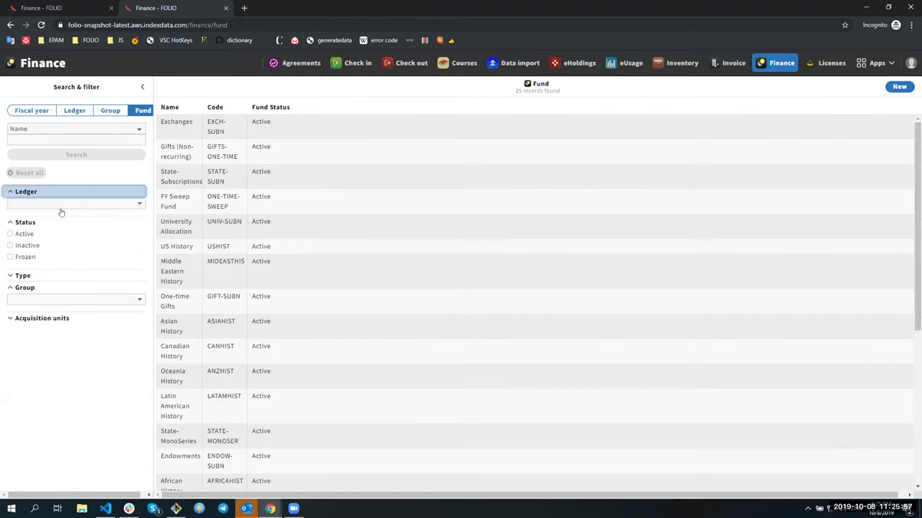
pyautogui.click(61, 205)
pyautogui.click(56, 239)
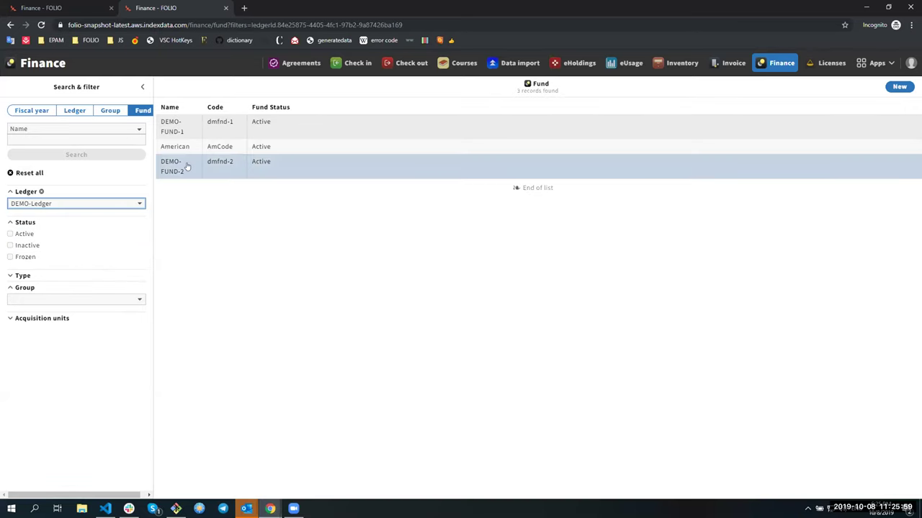
pyautogui.click(104, 113)
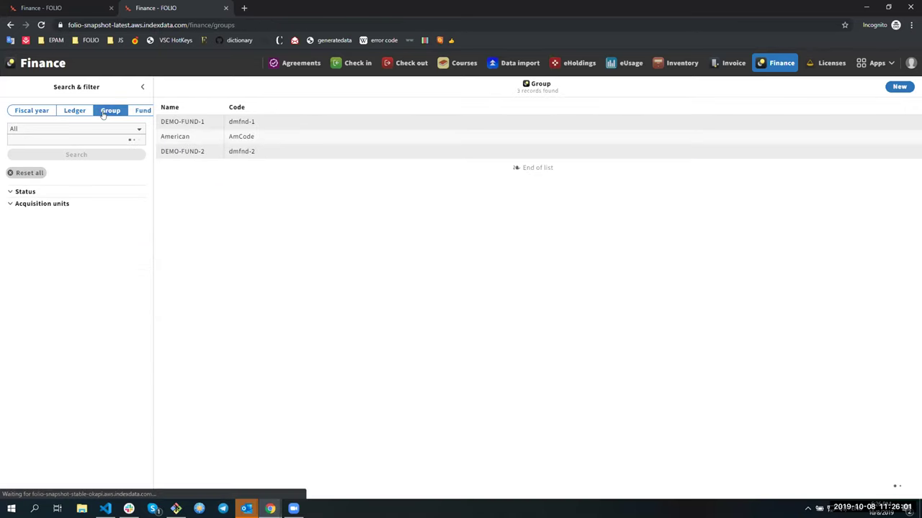
pyautogui.click(76, 112)
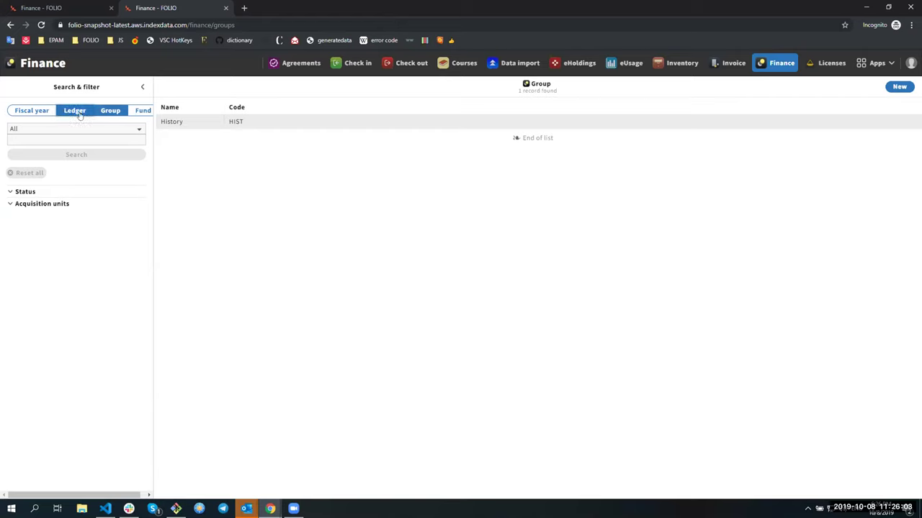
pyautogui.click(26, 114)
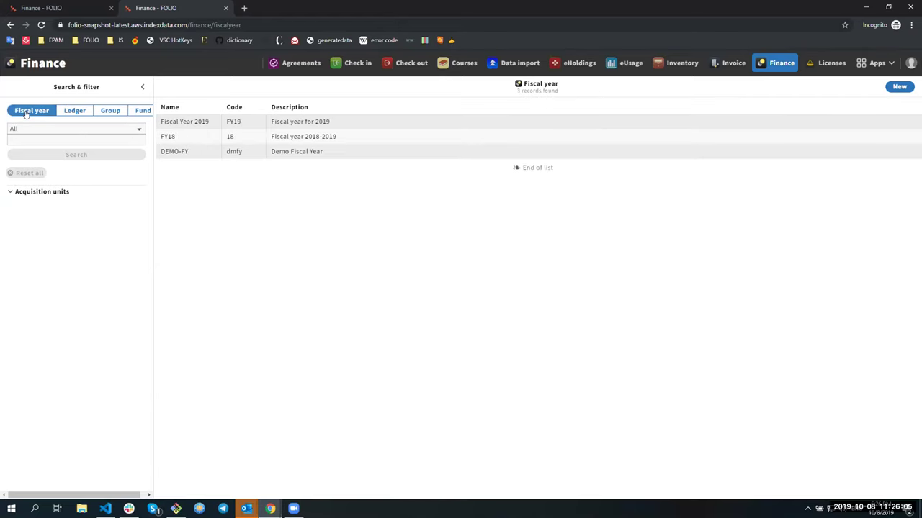
# Search funds by name for 'de' and open DEMO-FUND-2's details from the two results.
pyautogui.click(75, 113)
pyautogui.click(112, 113)
pyautogui.click(129, 112)
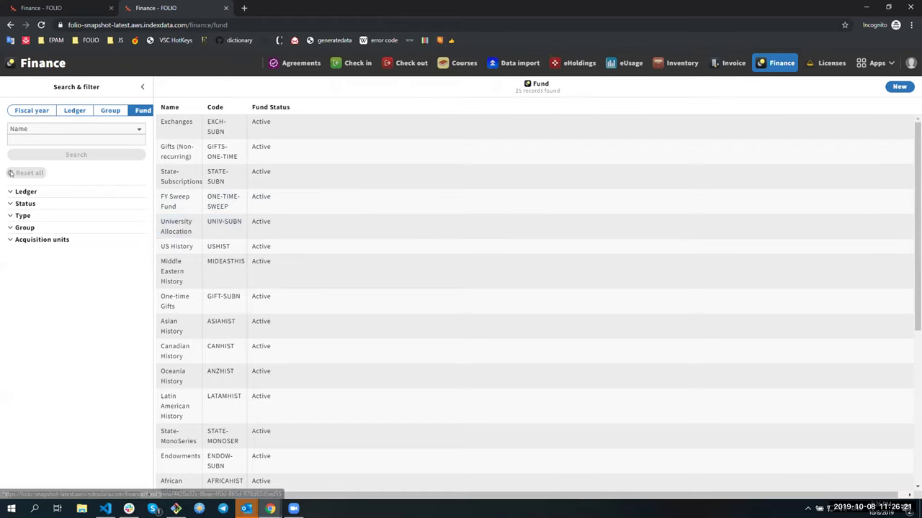
pyautogui.click(25, 137)
pyautogui.write('de')
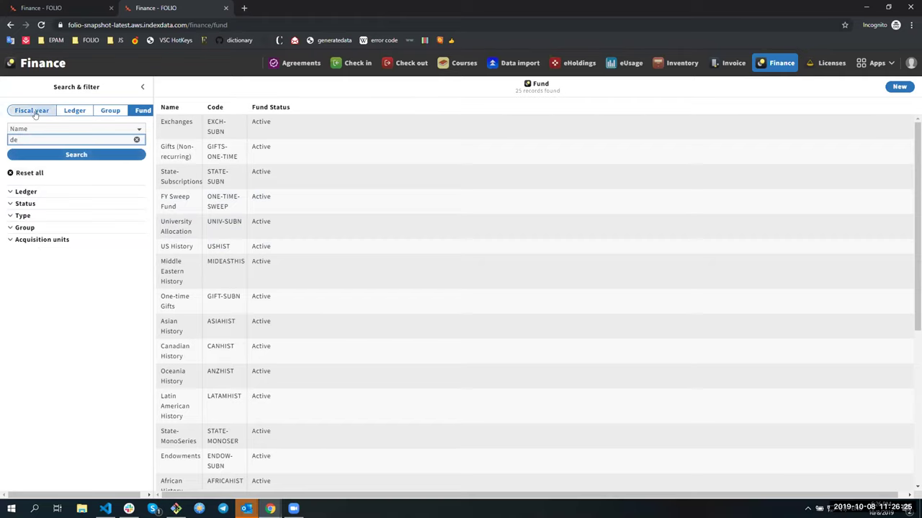
pyautogui.press('Return')
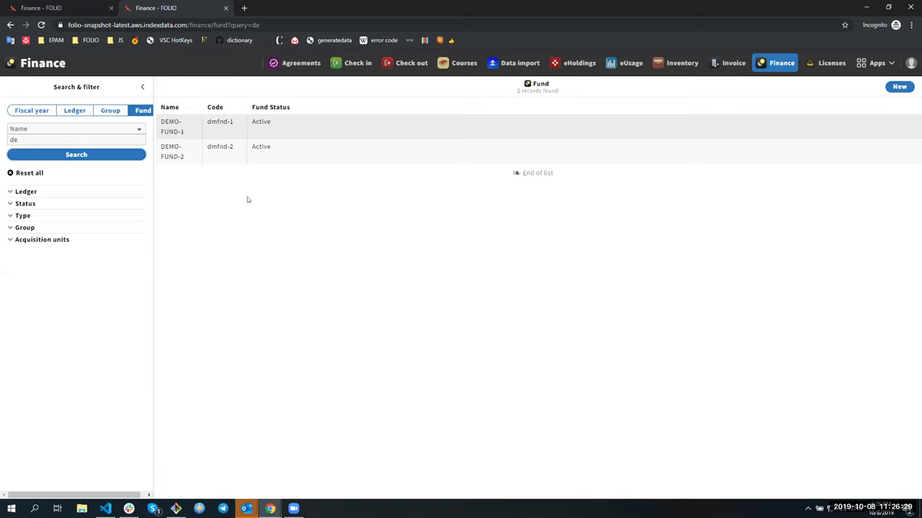
pyautogui.click(186, 160)
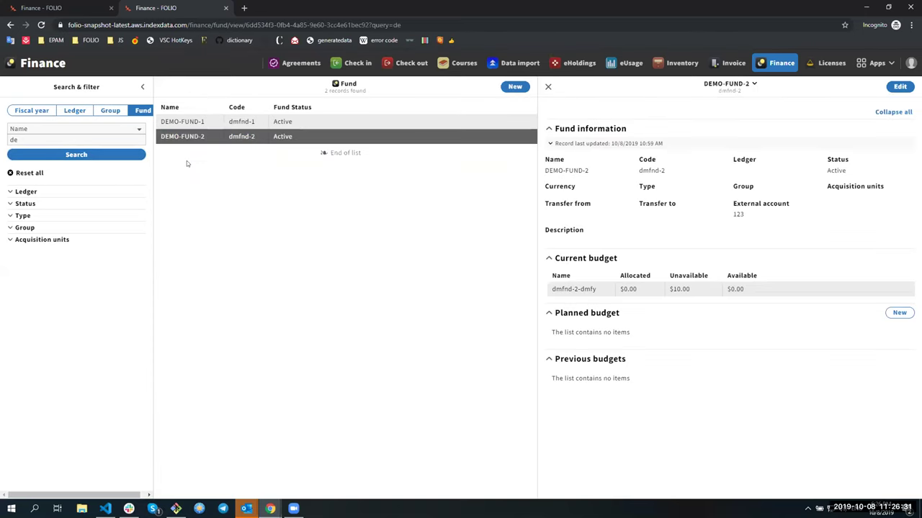
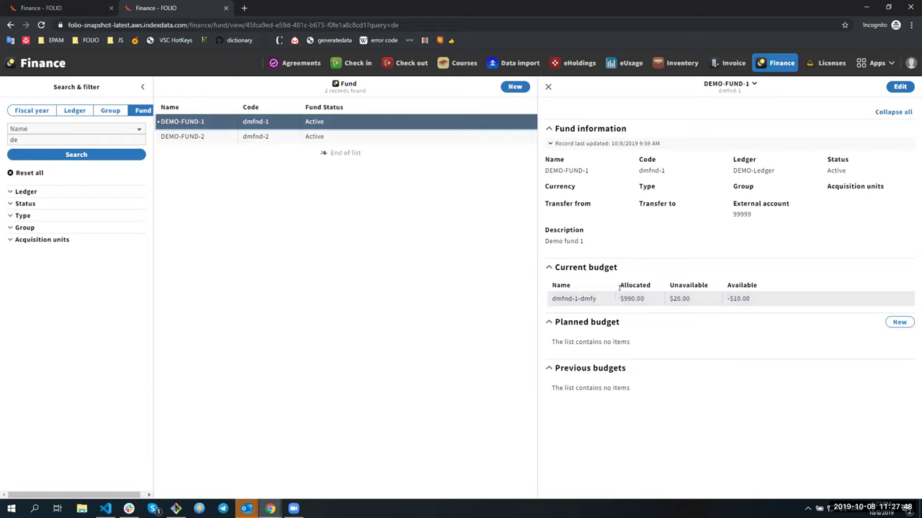
# Open DEMO-FUND-2's current budget dmfnd-2-dmfy and start a transfer.
pyautogui.click(281, 139)
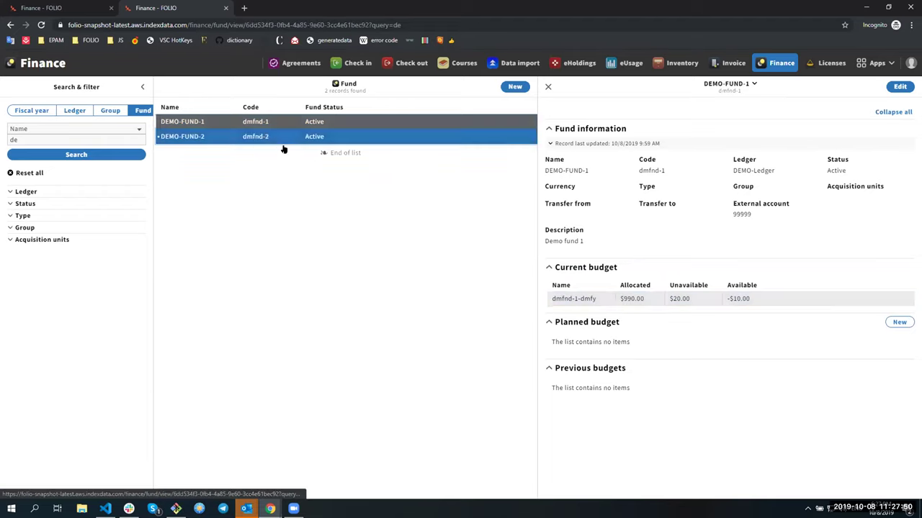
pyautogui.click(720, 289)
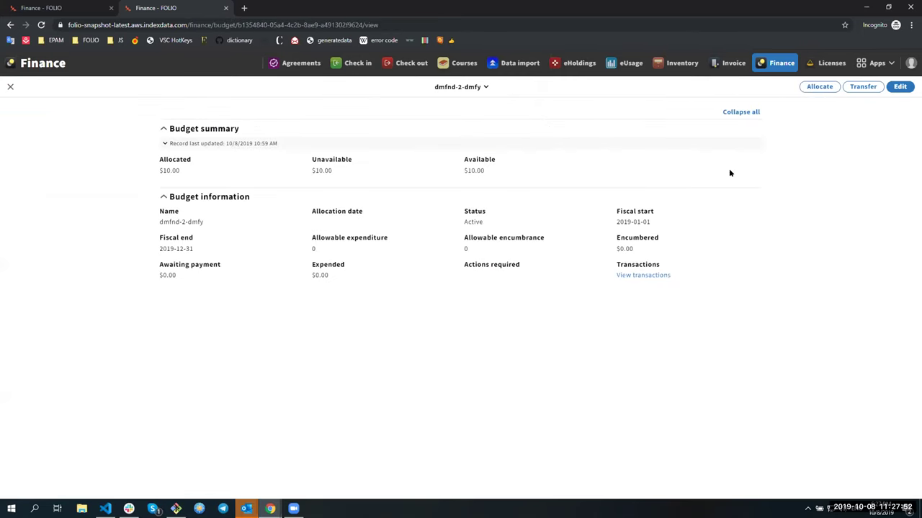
pyautogui.click(863, 88)
# Transfer $100 from DEMO-FUND-1 to DEMO-FUND-2, then begin another transfer.
pyautogui.click(339, 141)
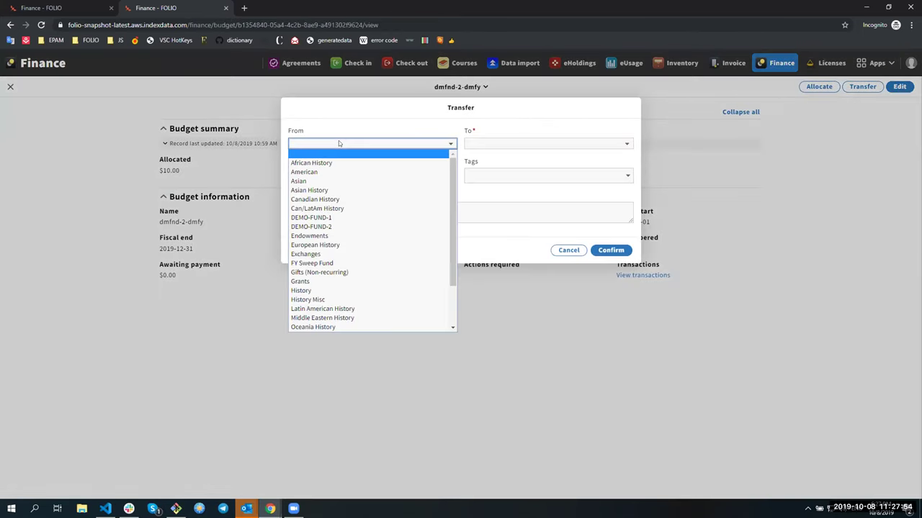
pyautogui.click(332, 218)
pyautogui.click(487, 143)
pyautogui.click(480, 143)
pyautogui.click(480, 143)
pyautogui.click(481, 163)
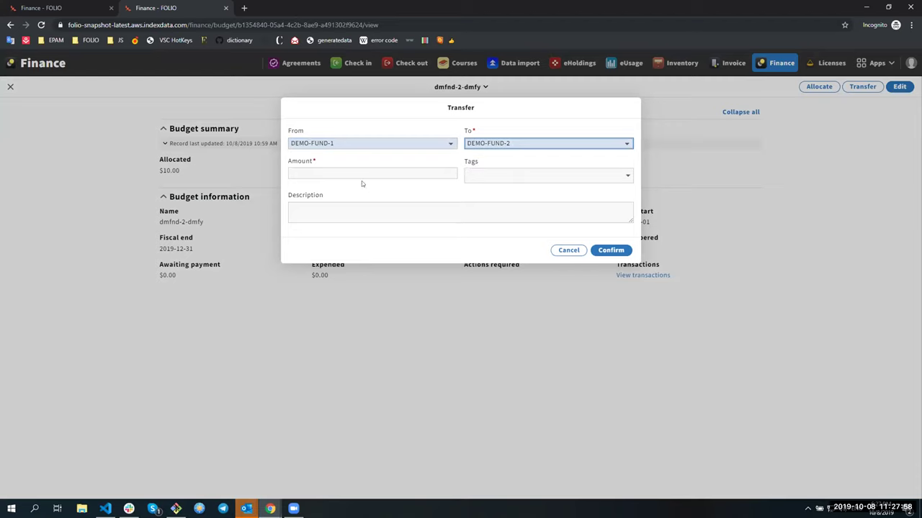
pyautogui.click(299, 173)
pyautogui.write('100')
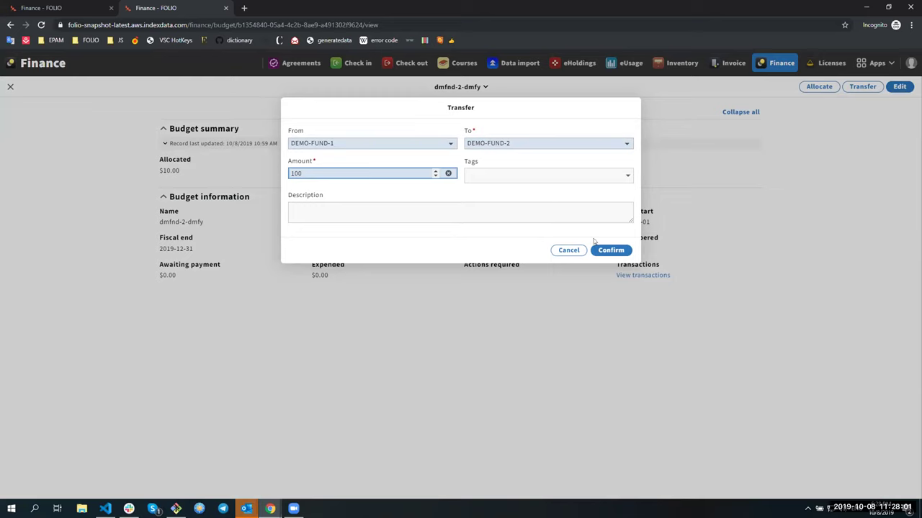
pyautogui.click(605, 251)
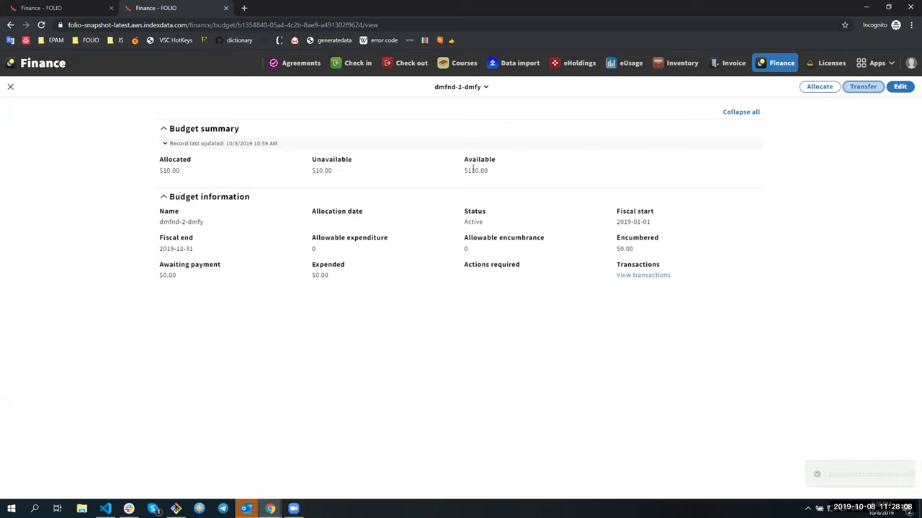
pyautogui.click(862, 86)
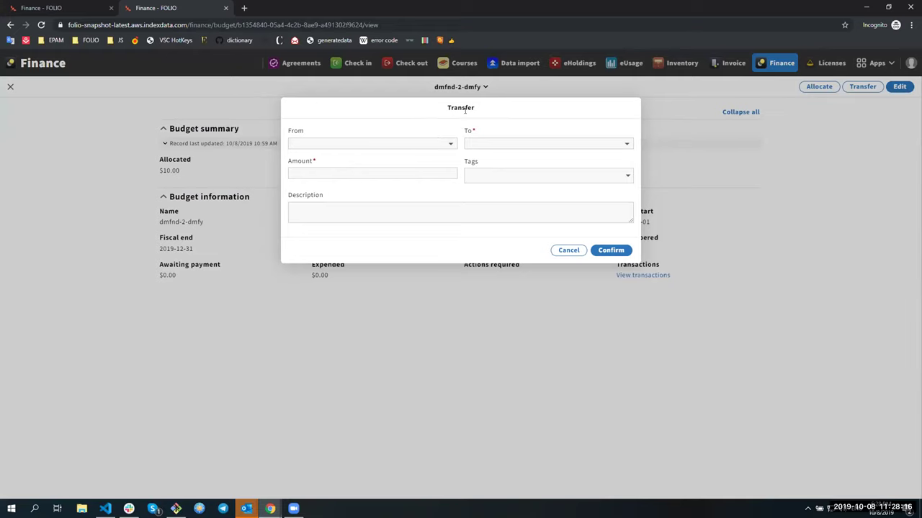
# Transfer $1 from DEMO-FUND-2 to DEMO-FUND-1, leaving $109.00 available.
pyautogui.click(477, 144)
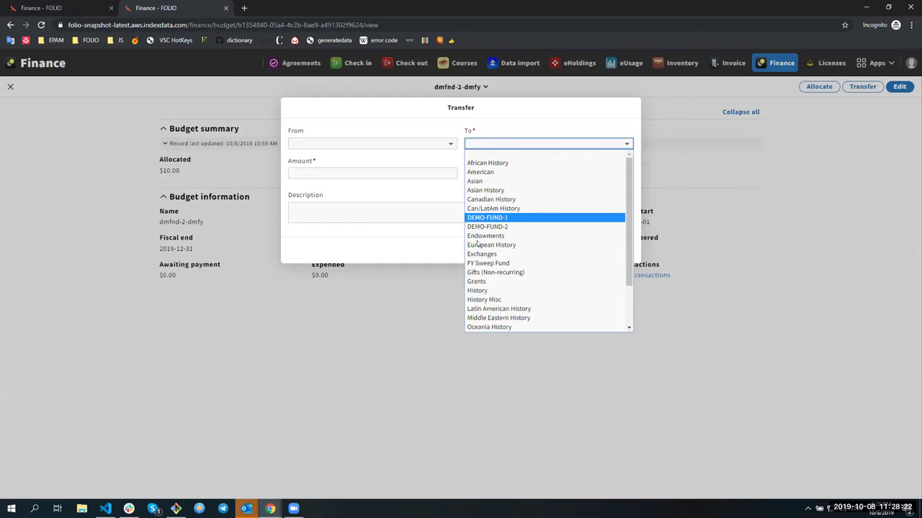
pyautogui.click(486, 218)
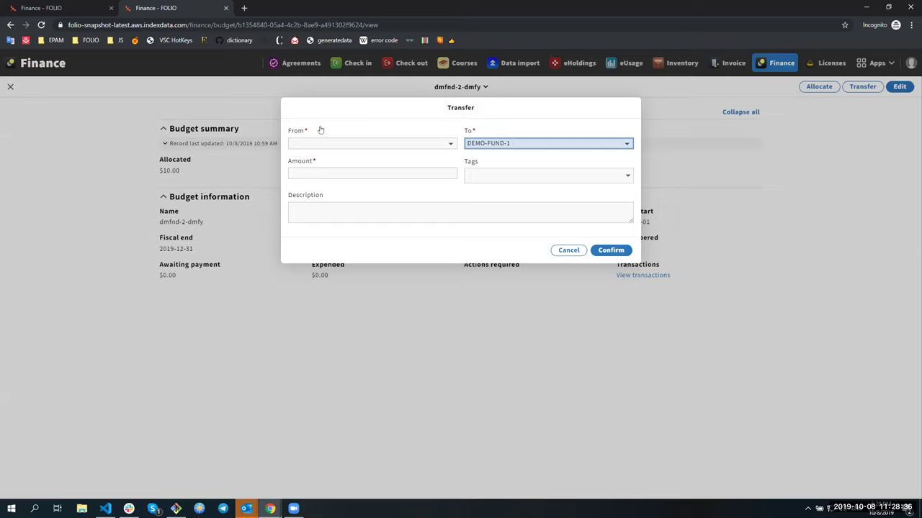
pyautogui.click(321, 142)
pyautogui.click(317, 158)
pyautogui.click(364, 176)
pyautogui.write('1')
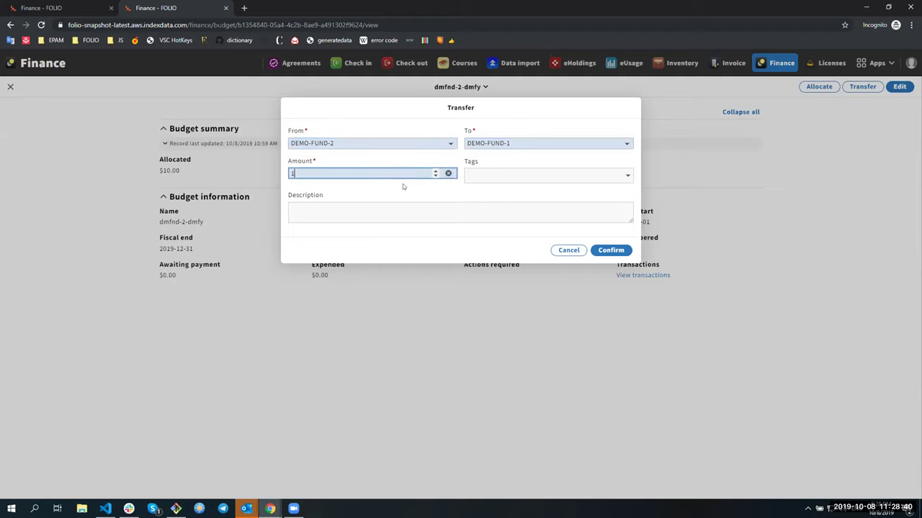
pyautogui.click(611, 250)
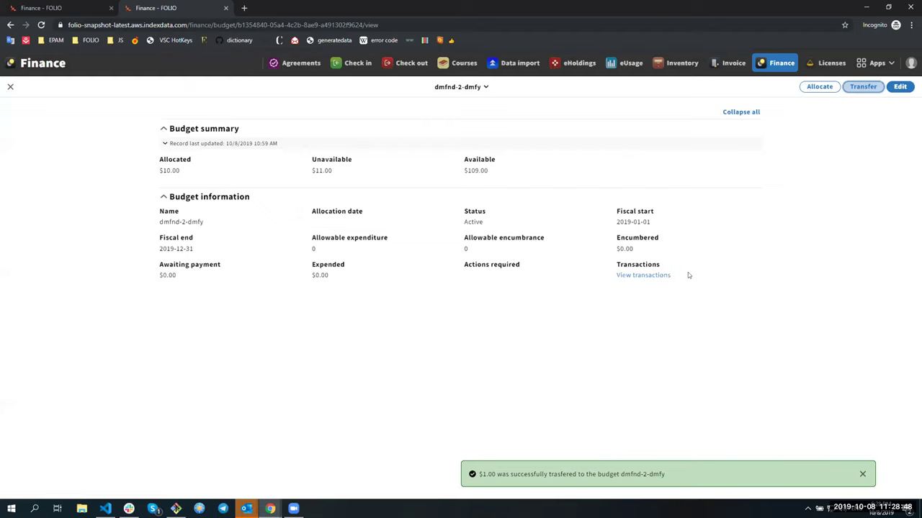
pyautogui.click(625, 276)
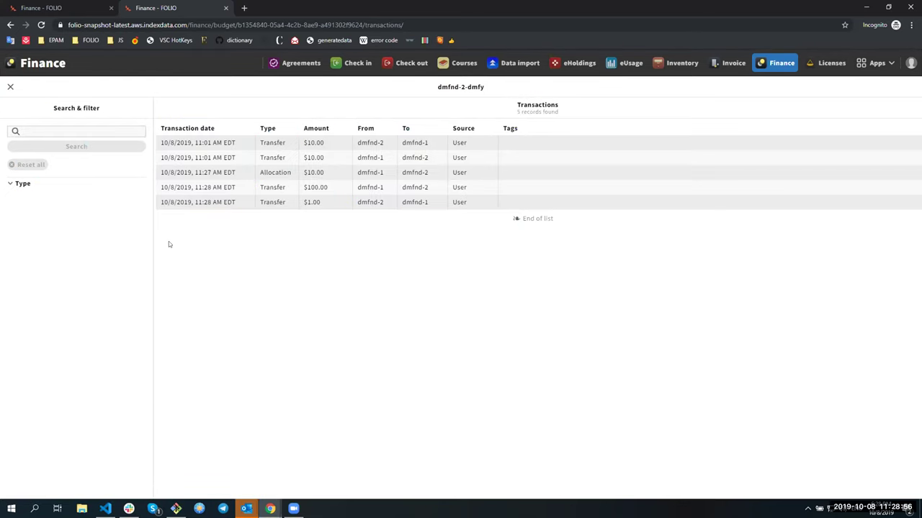
pyautogui.click(166, 145)
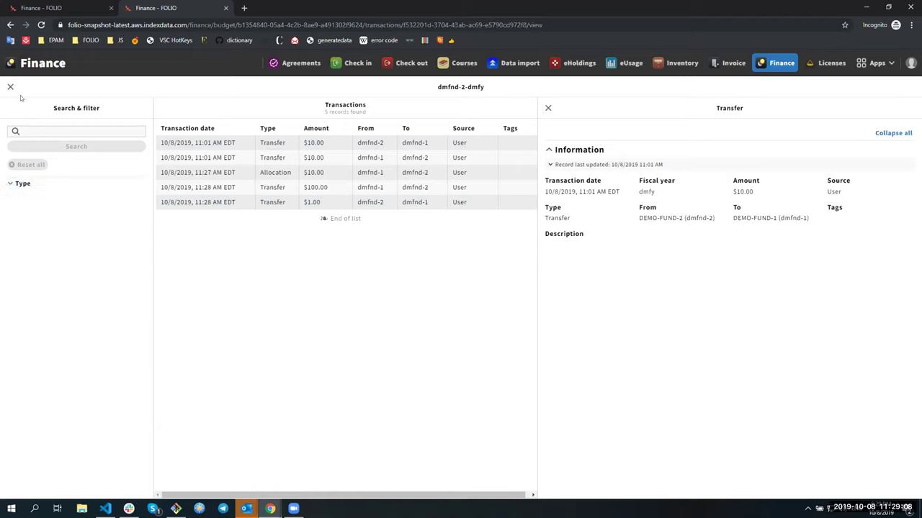
pyautogui.click(4, 183)
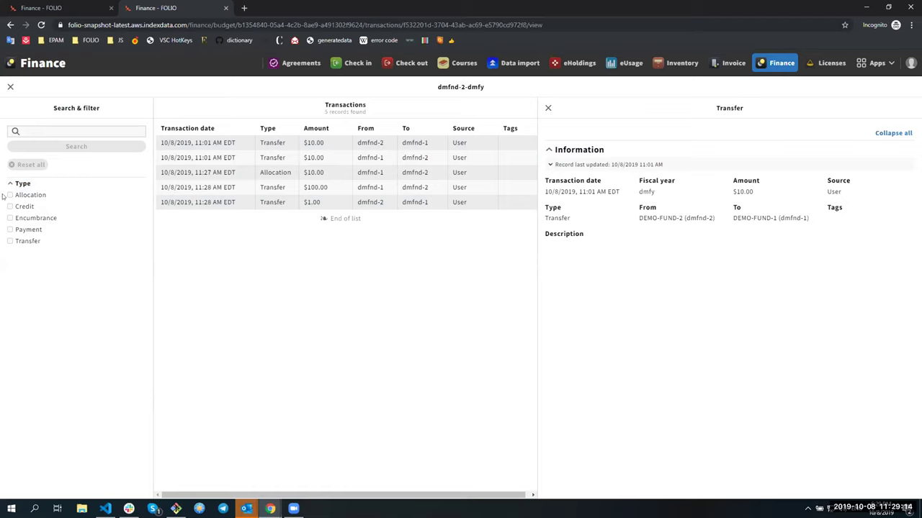
pyautogui.click(9, 195)
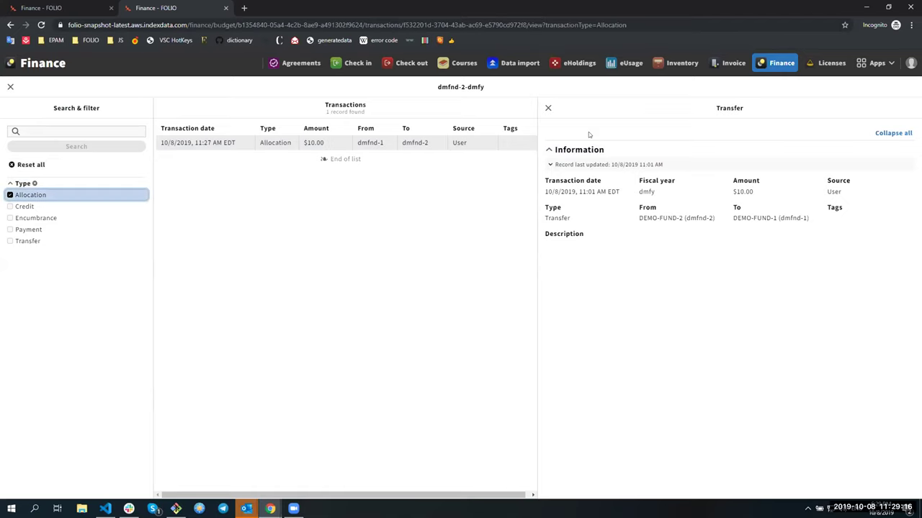
pyautogui.click(548, 108)
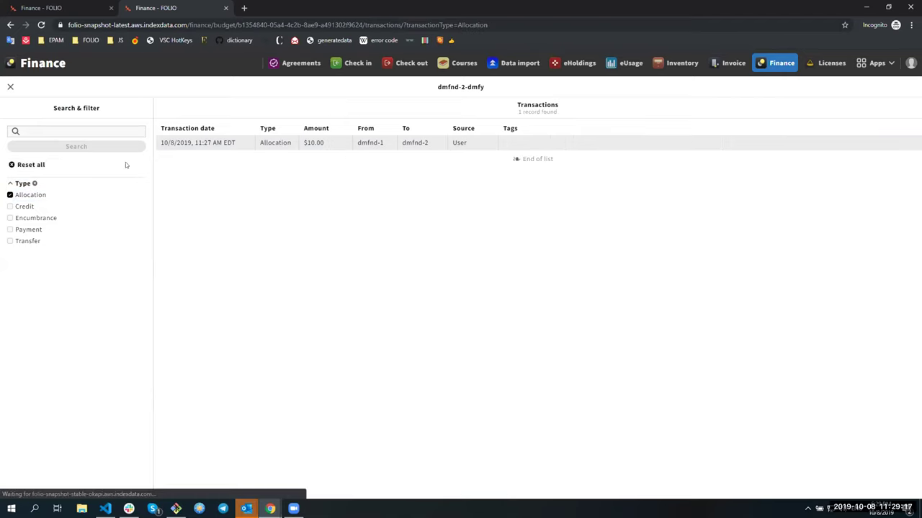
pyautogui.click(9, 195)
pyautogui.click(10, 241)
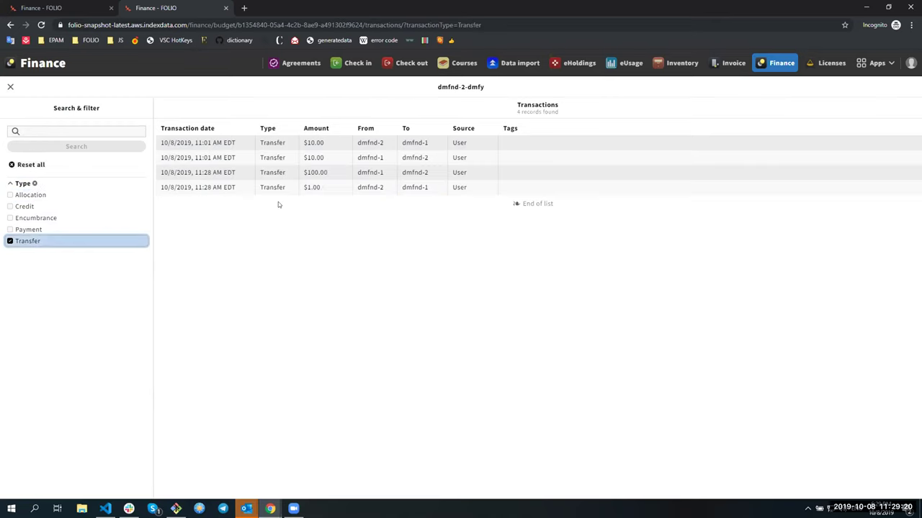
pyautogui.click(9, 85)
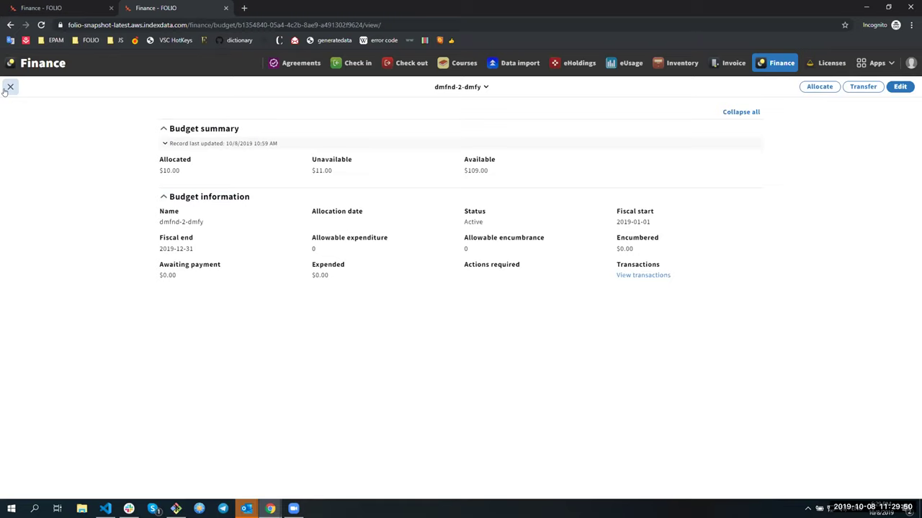
# Close the budget view to return to the funds list.
pyautogui.click(9, 87)
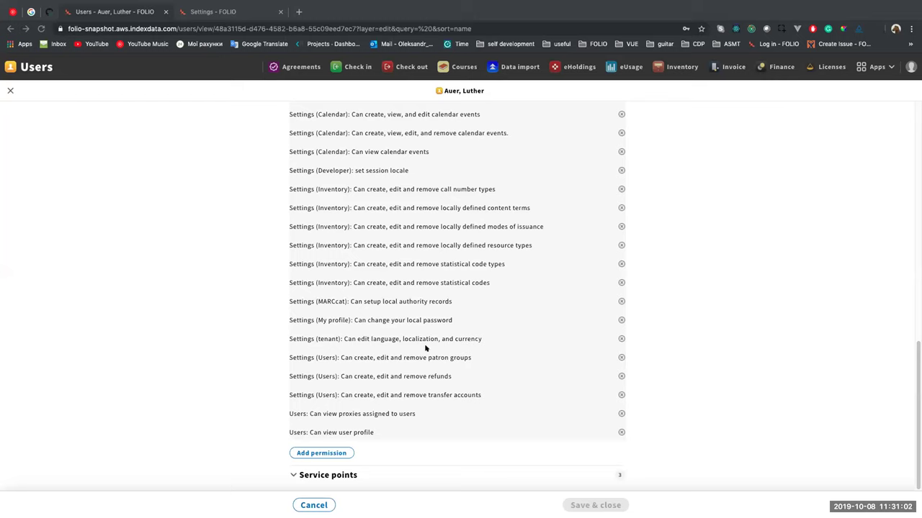
# In Add permission, try sorting by name, type and status, and toggling assignment filters.
pyautogui.click(331, 453)
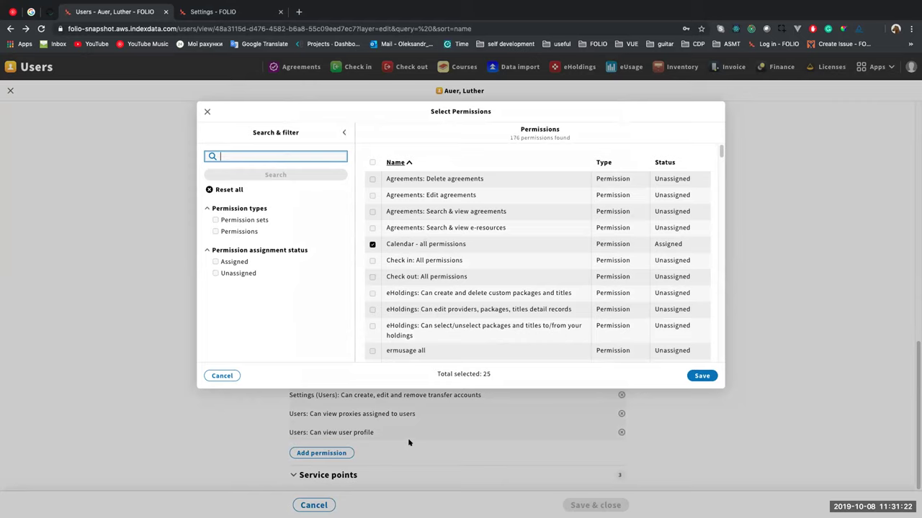
pyautogui.click(394, 162)
pyautogui.click(606, 162)
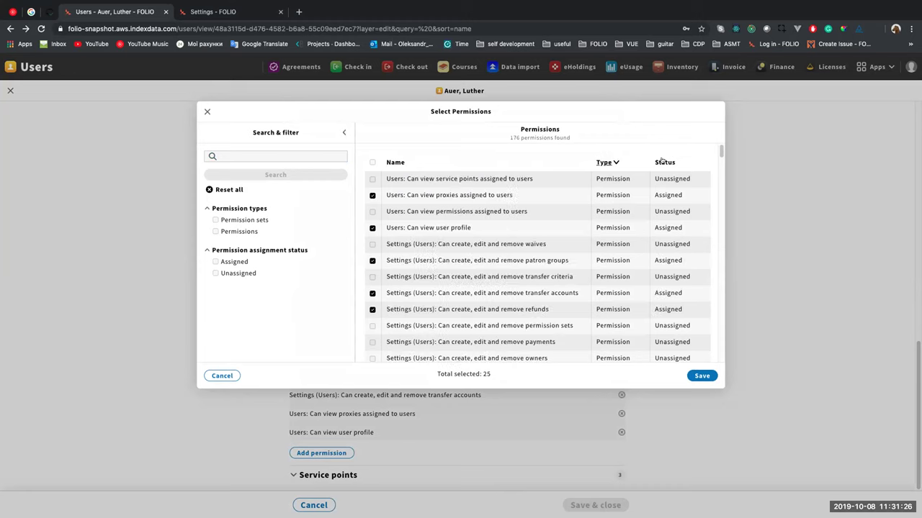
pyautogui.click(662, 162)
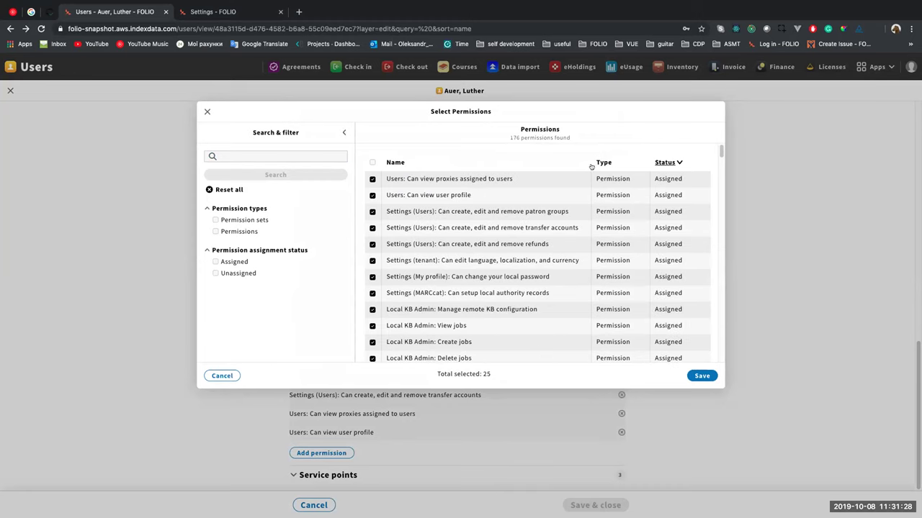
pyautogui.click(244, 272)
pyautogui.click(240, 262)
pyautogui.click(237, 273)
pyautogui.click(245, 261)
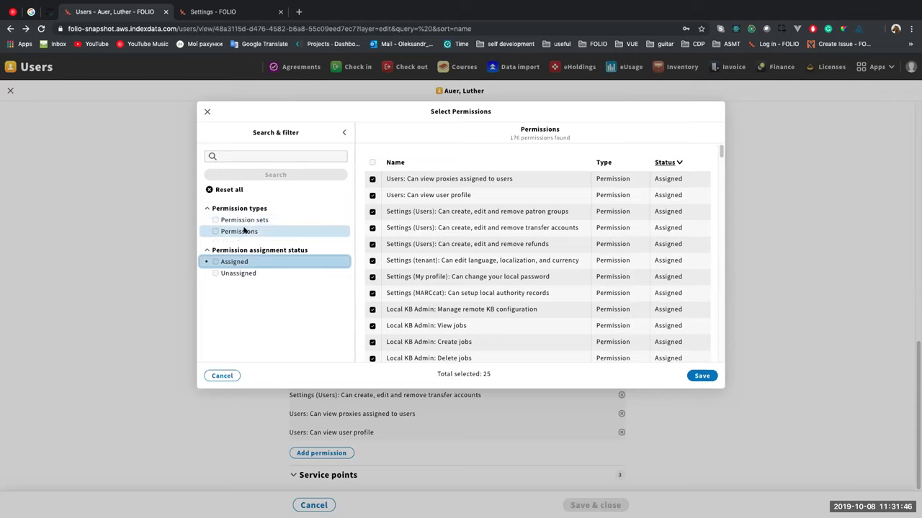
# Search permissions for 'cal', deselect all 20 matches, and save the selection.
pyautogui.click(247, 154)
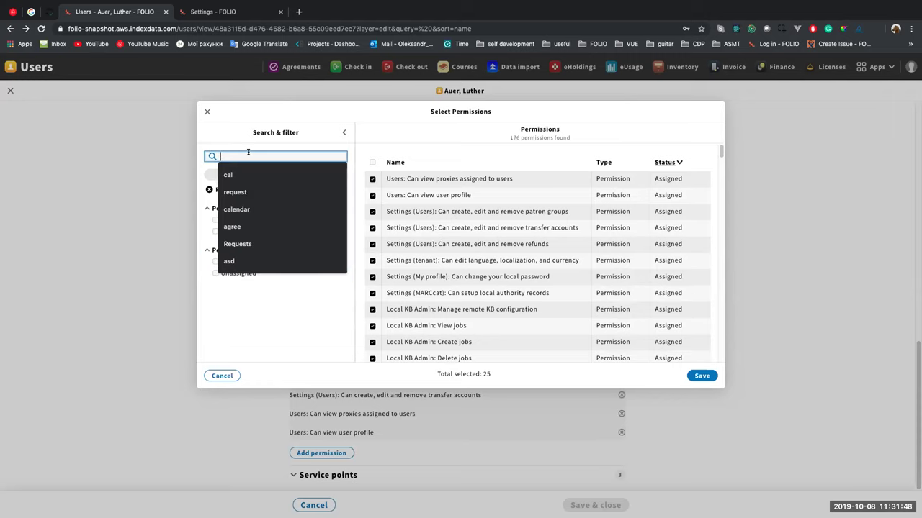
pyautogui.click(298, 174)
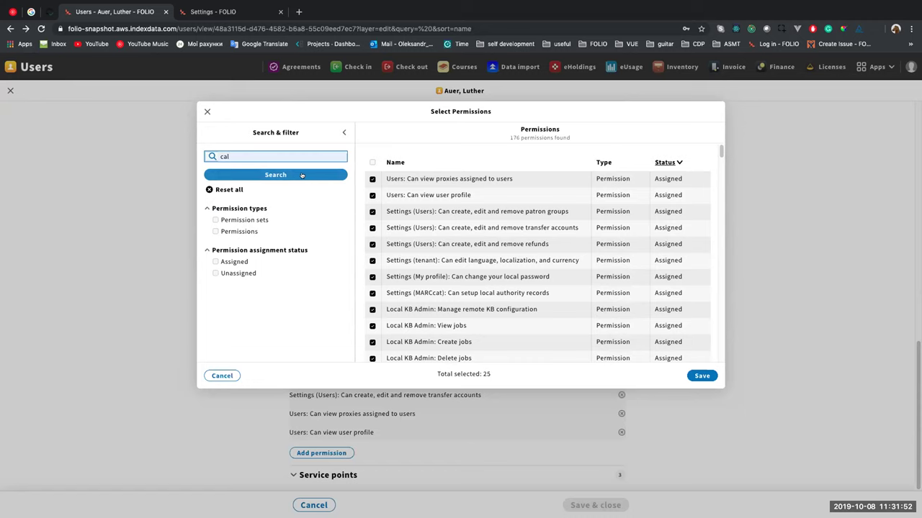
pyautogui.click(317, 180)
pyautogui.click(372, 161)
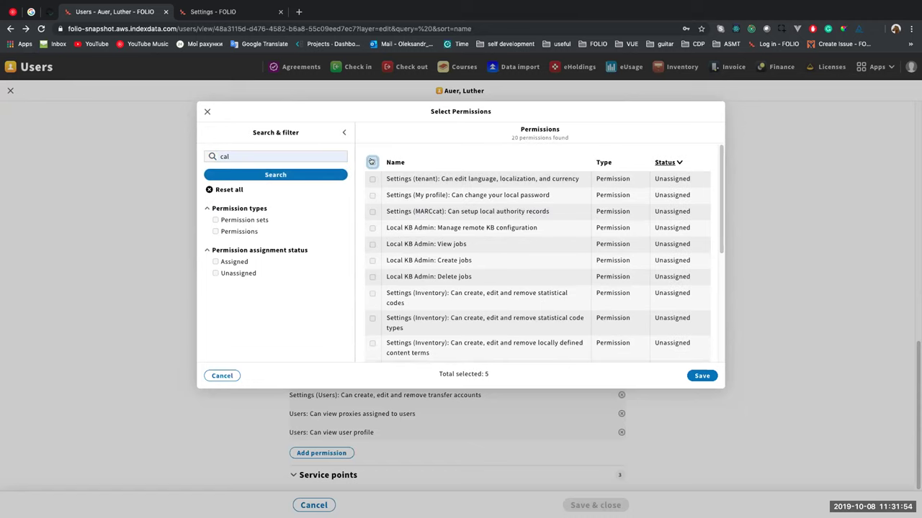
pyautogui.click(372, 162)
pyautogui.click(371, 161)
pyautogui.click(698, 376)
# Save and close the user record with its reduced permissions.
pyautogui.scroll(-2, 487, 406)
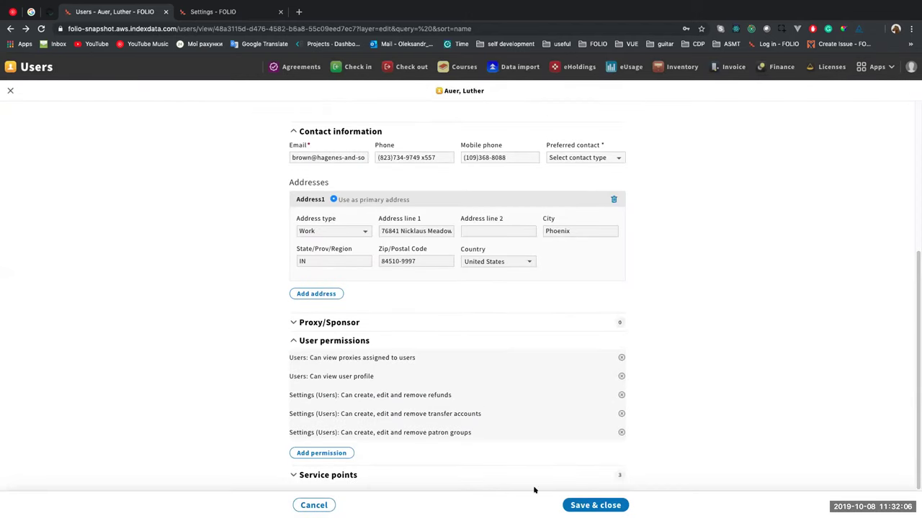
pyautogui.click(573, 504)
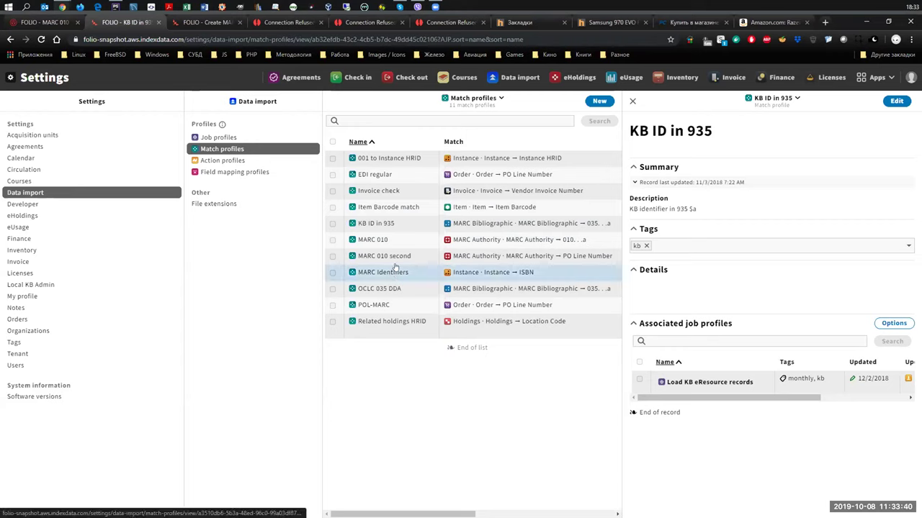
# Select the Invoice check match profile and open it for editing.
pyautogui.click(371, 193)
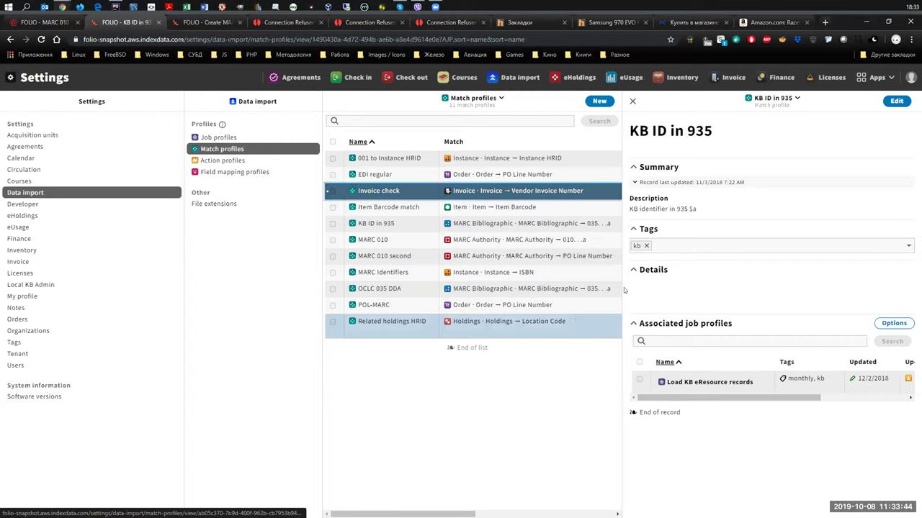
pyautogui.click(897, 100)
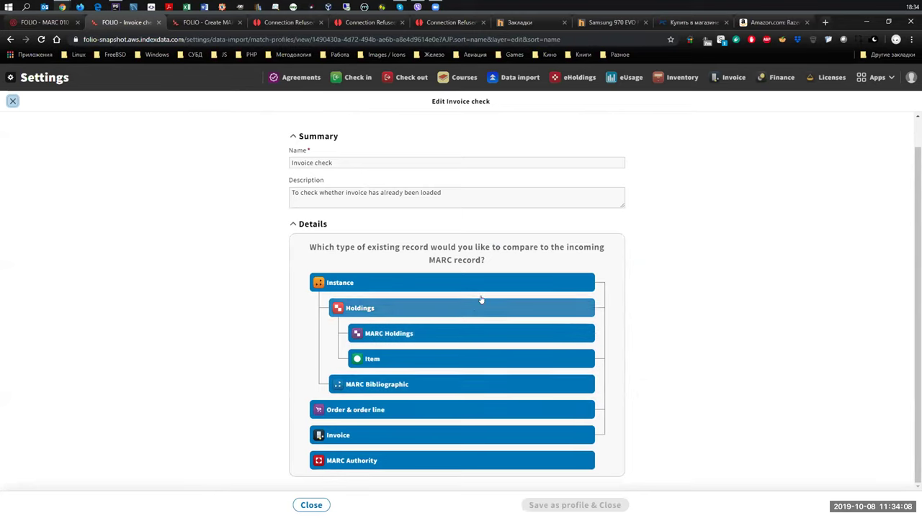
# Try MARC Holdings, Item, Order & order line, and Holdings as existing record types, then close unsaved.
pyautogui.click(490, 334)
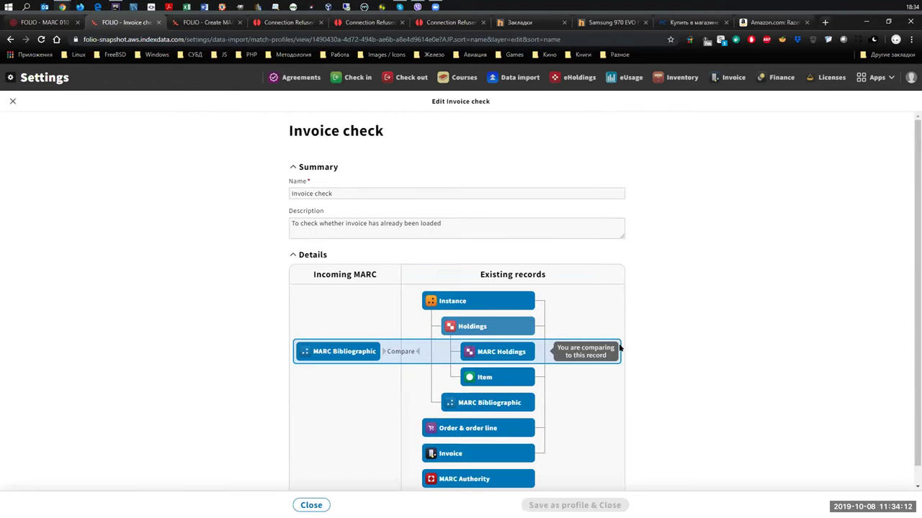
pyautogui.scroll(-1, 679, 342)
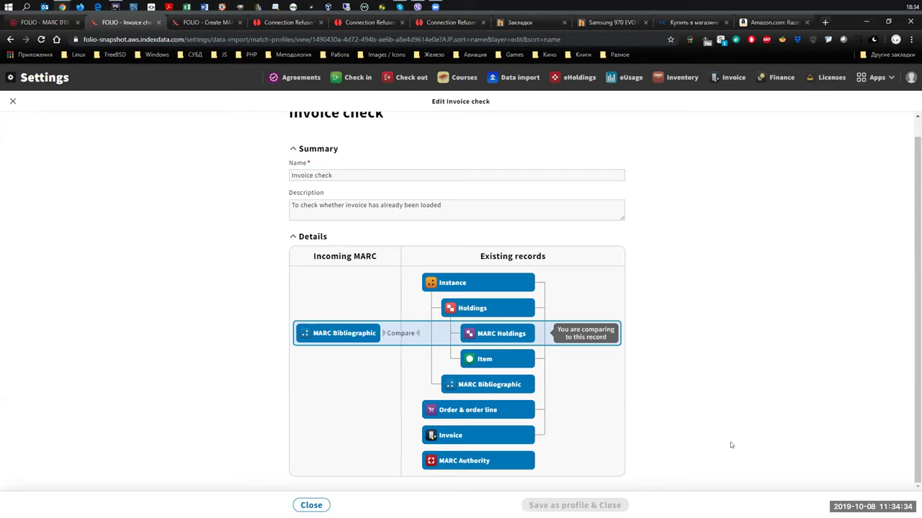
pyautogui.click(481, 364)
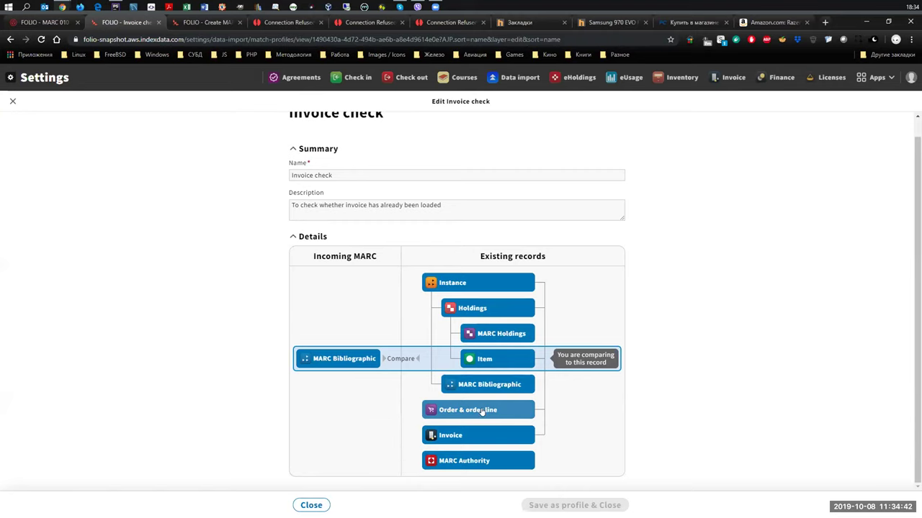
pyautogui.click(483, 412)
pyautogui.click(503, 308)
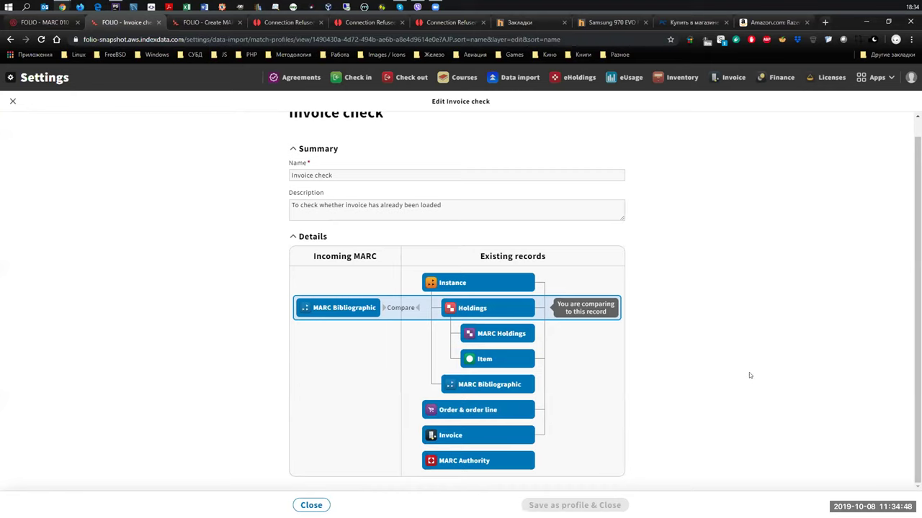
pyautogui.click(12, 103)
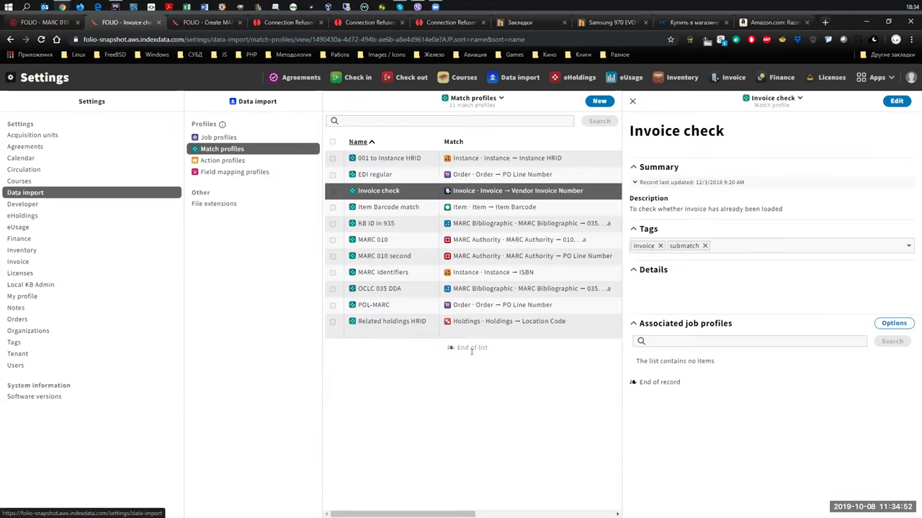
# Select Create item-AP under Action profiles and open it for editing.
pyautogui.click(225, 160)
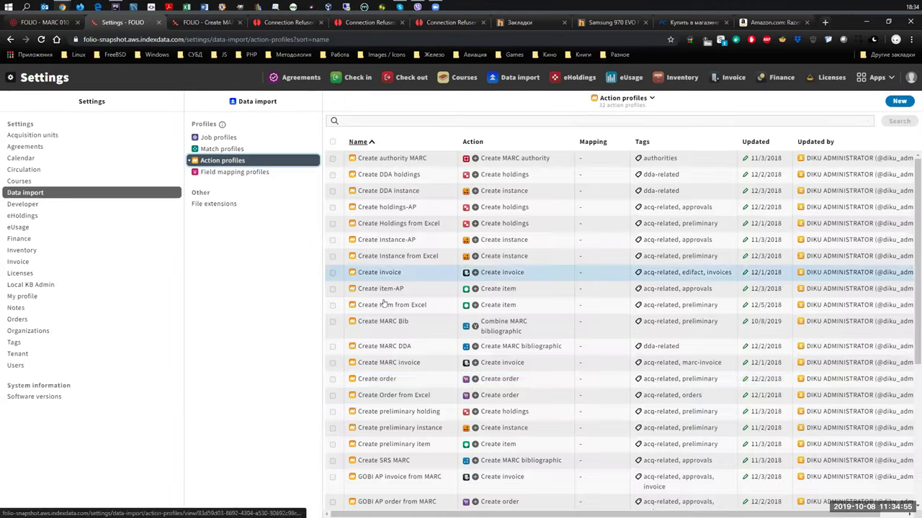
pyautogui.click(392, 289)
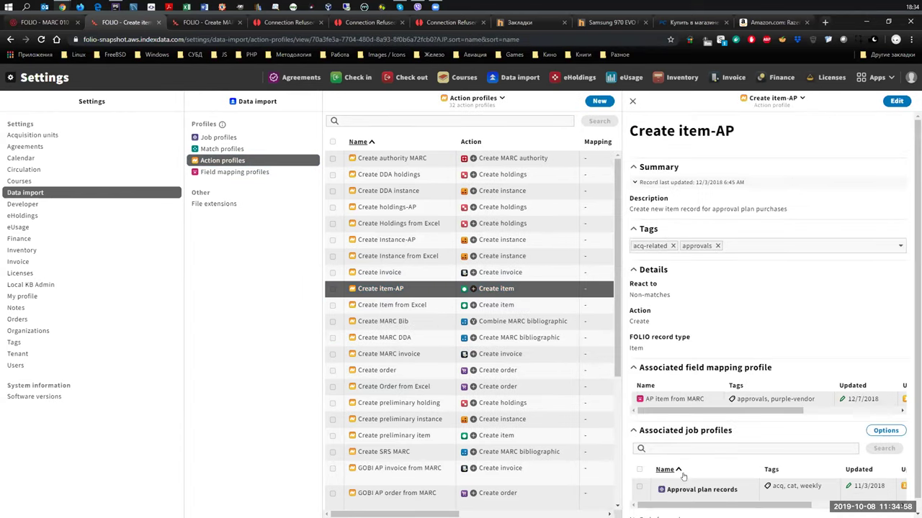
pyautogui.click(897, 101)
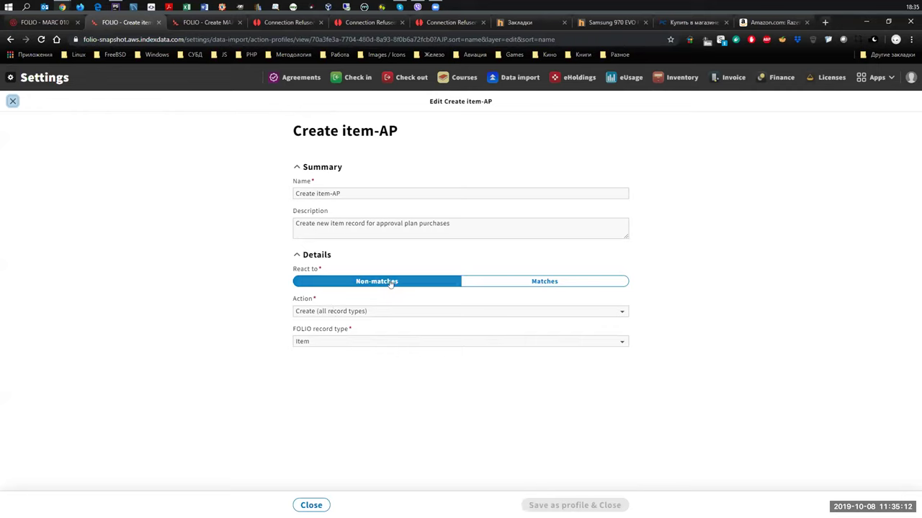
# Keep React to on Non-matches and Action on Create, with MARC Bibliographic as record type.
pyautogui.click(571, 284)
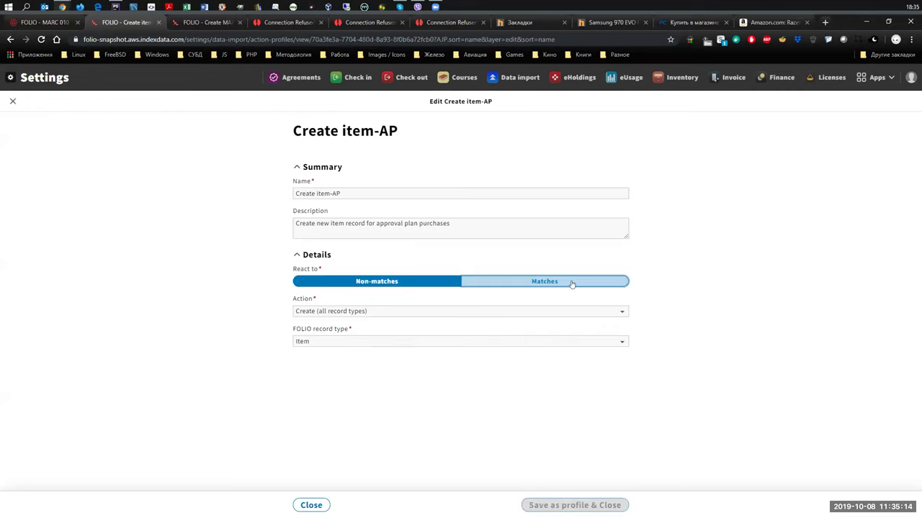
pyautogui.click(372, 283)
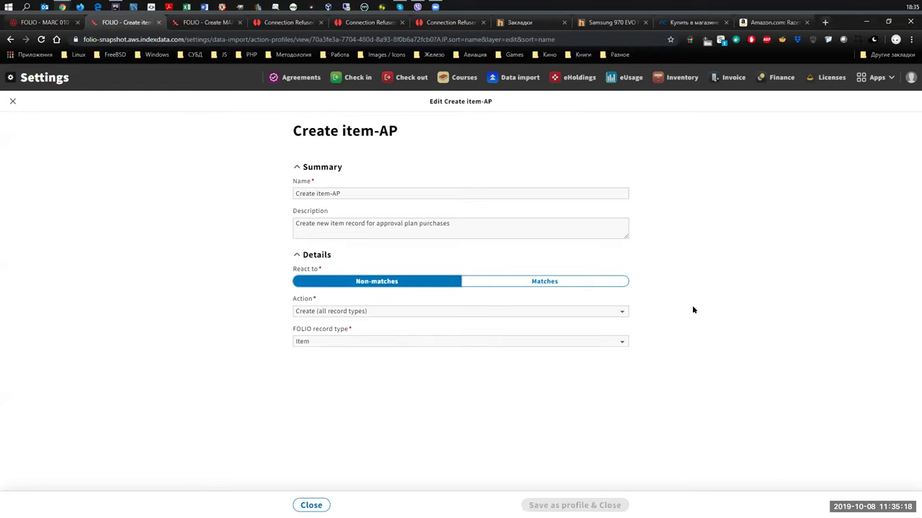
pyautogui.click(562, 312)
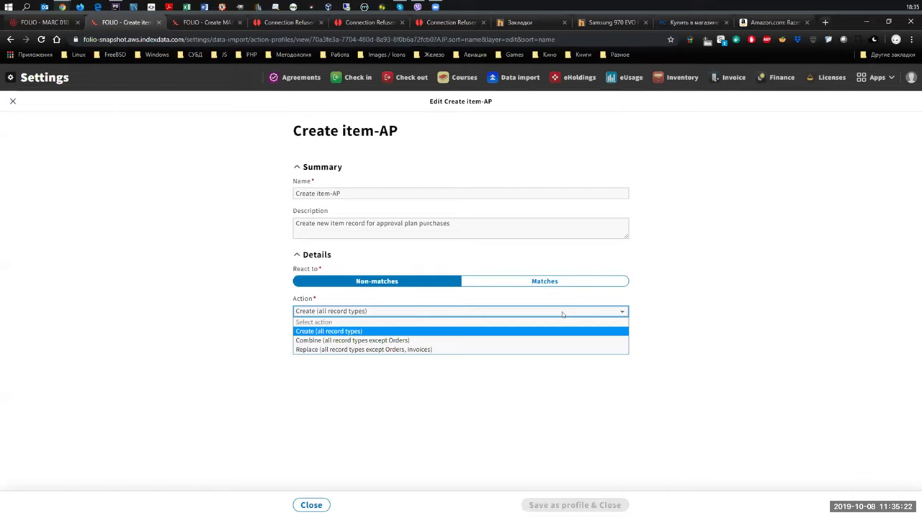
pyautogui.press('Return')
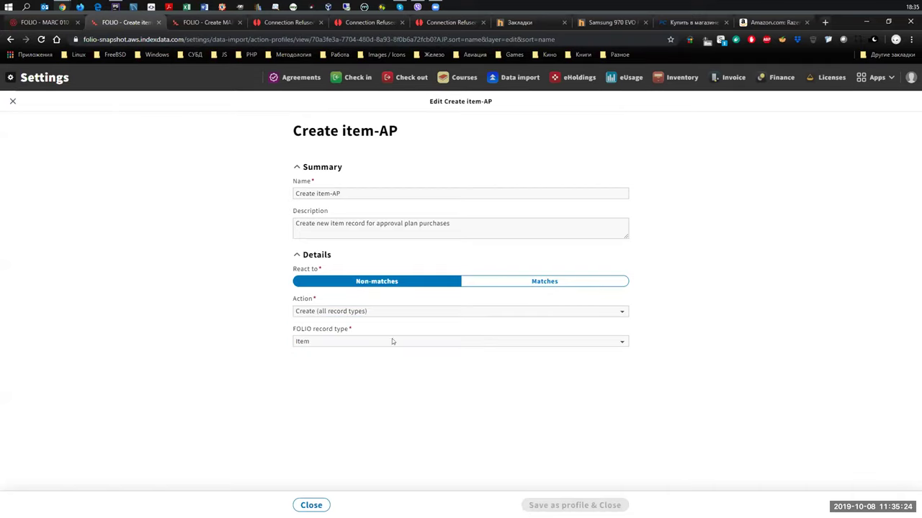
pyautogui.click(395, 341)
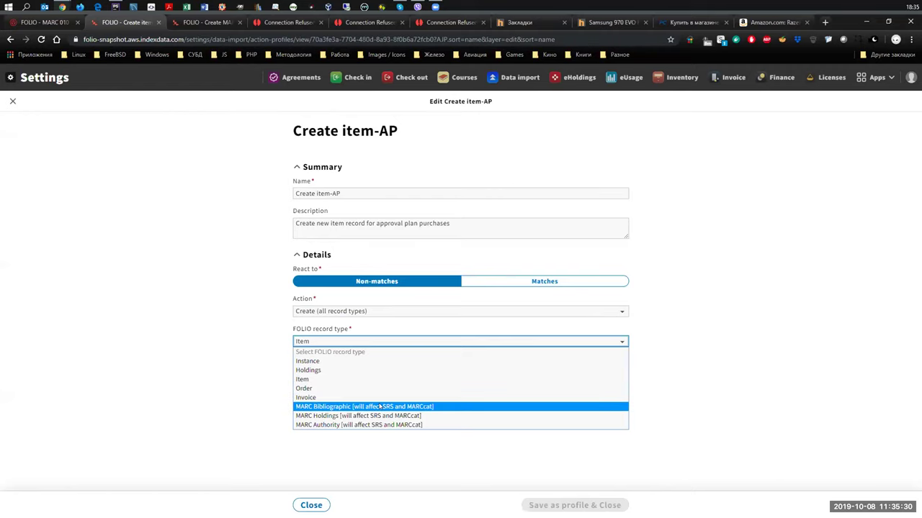
pyautogui.click(380, 407)
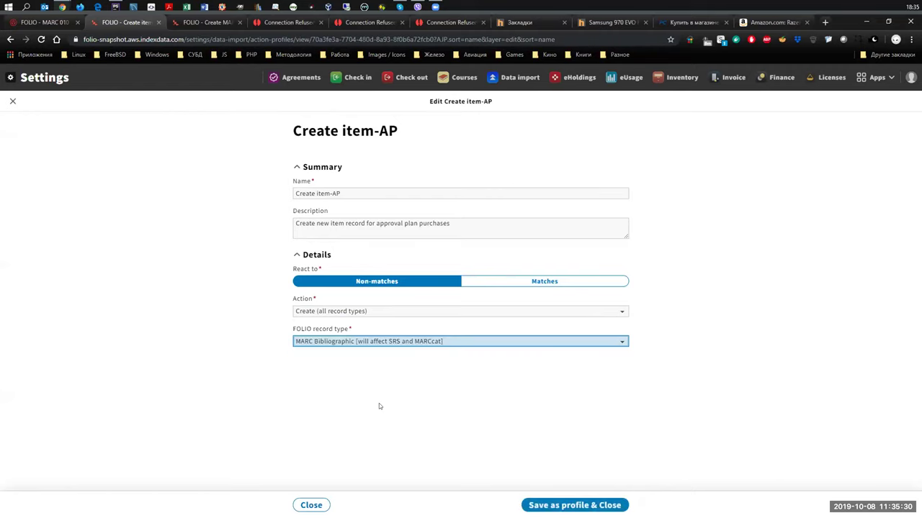
pyautogui.click(524, 312)
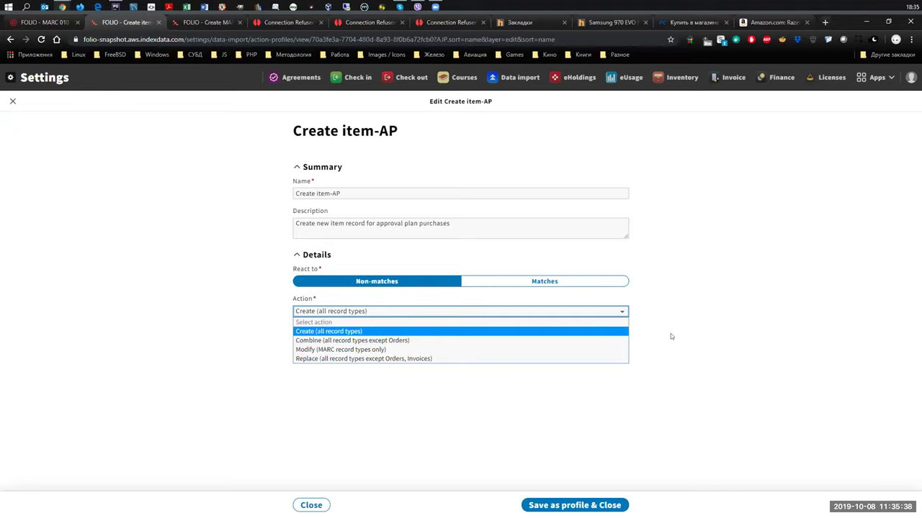
pyautogui.press('Return')
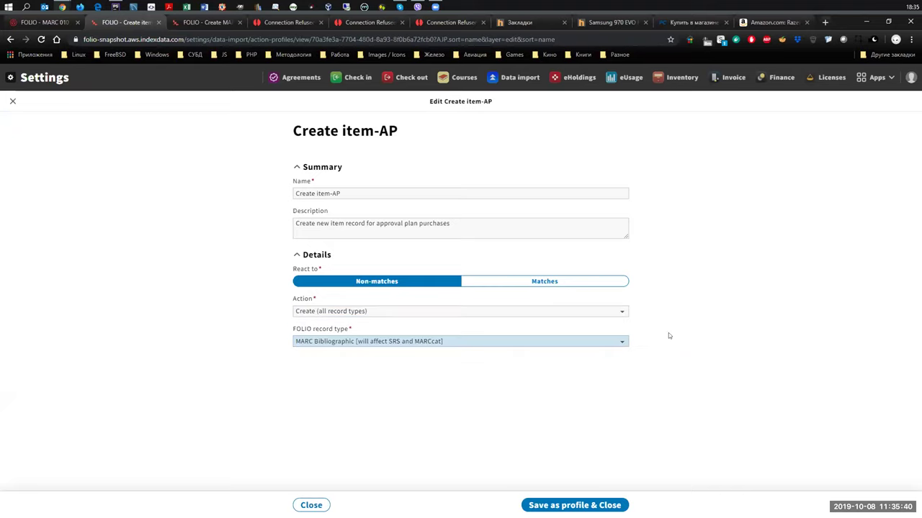
pyautogui.click(401, 344)
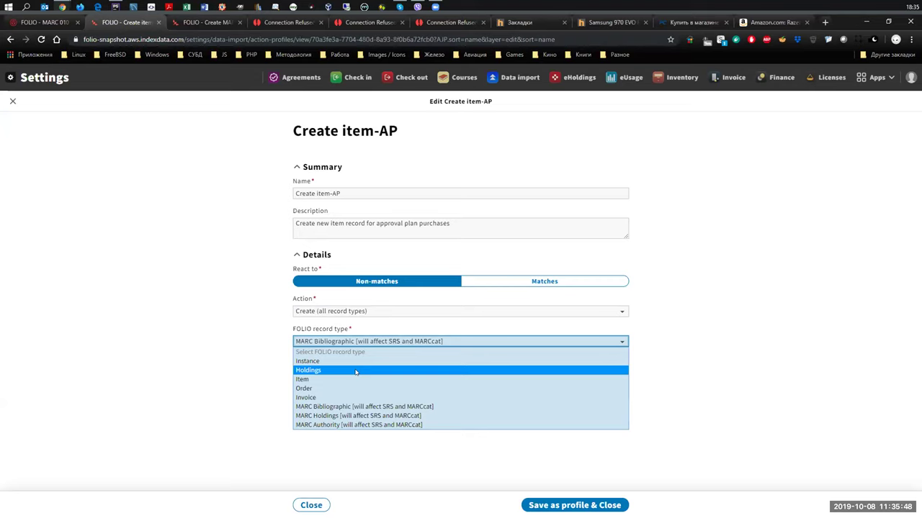
# Try Holdings, return to MARC Bibliographic, and change the action to Combine (all except Orders).
pyautogui.click(354, 372)
pyautogui.click(522, 311)
pyautogui.press('Down')
pyautogui.press('Down')
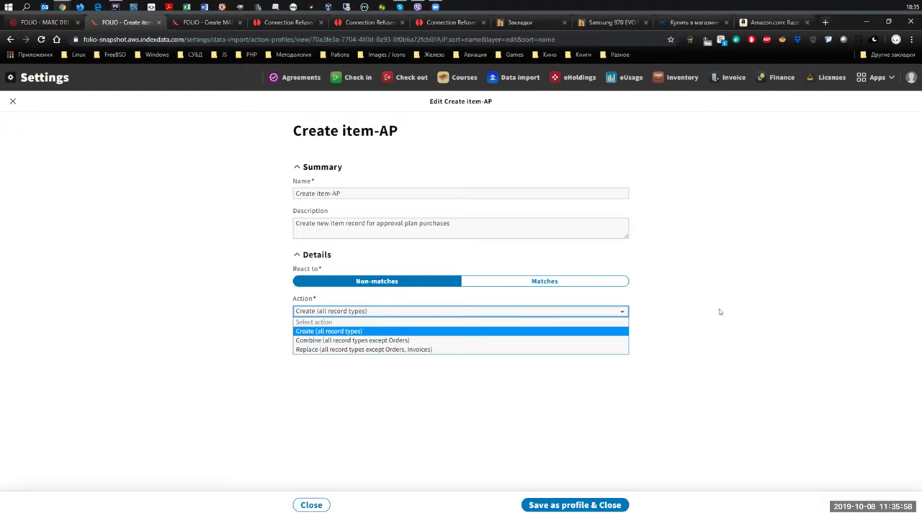
pyautogui.click(400, 331)
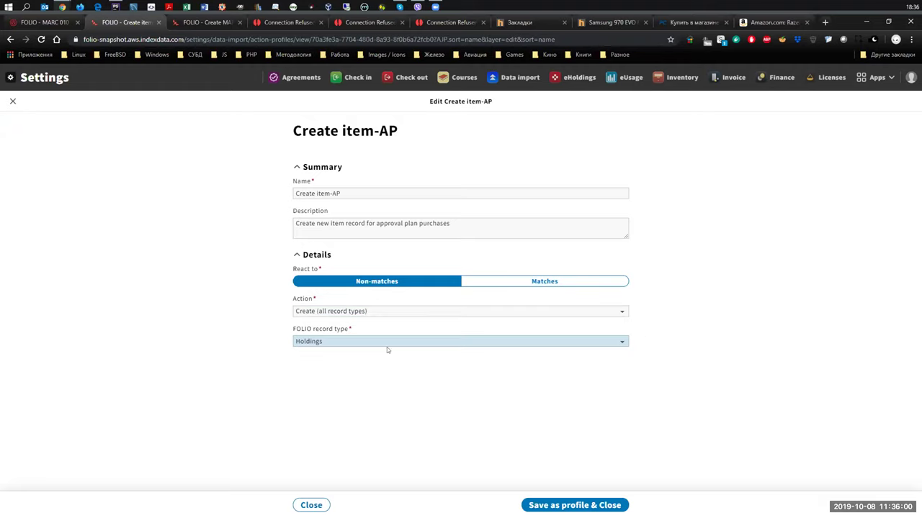
pyautogui.click(480, 341)
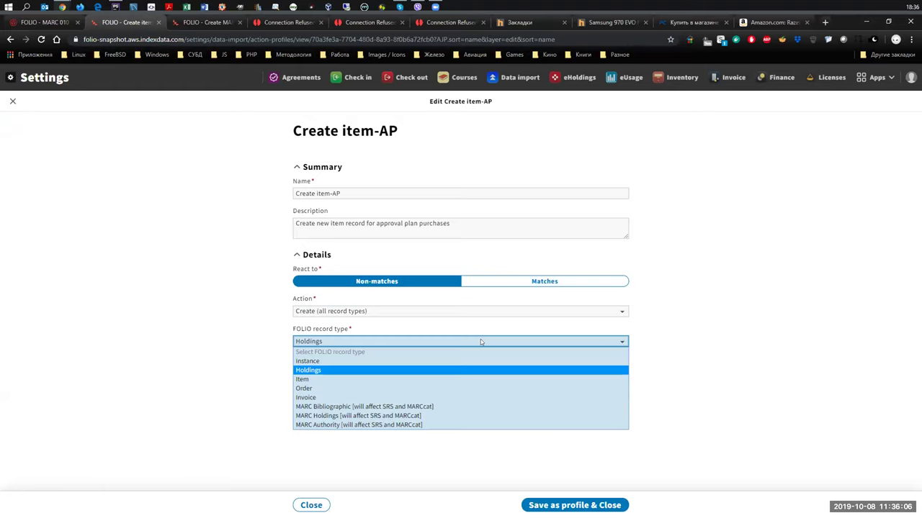
pyautogui.click(395, 407)
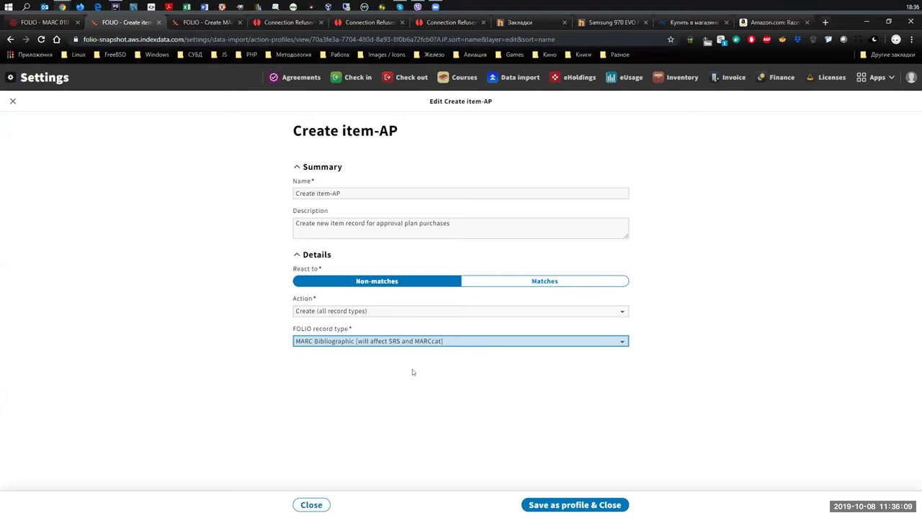
pyautogui.click(424, 310)
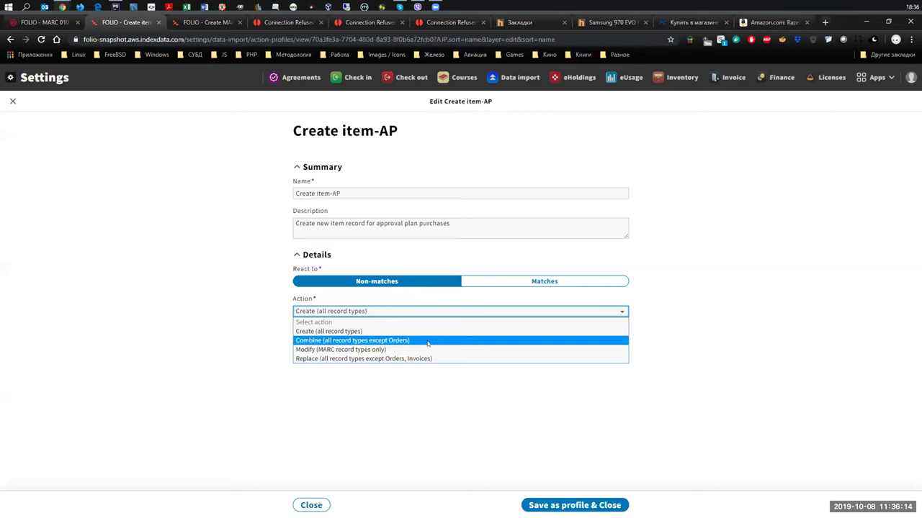
pyautogui.click(430, 342)
pyautogui.click(431, 343)
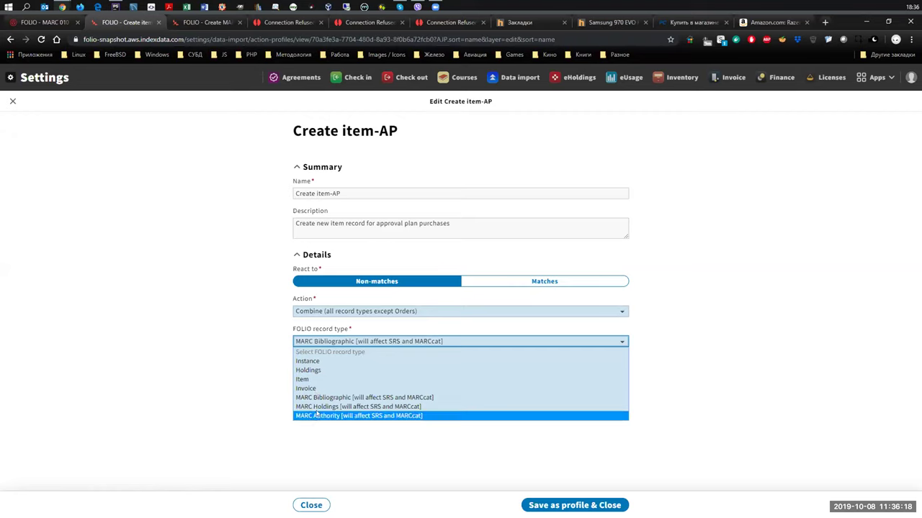
pyautogui.click(701, 332)
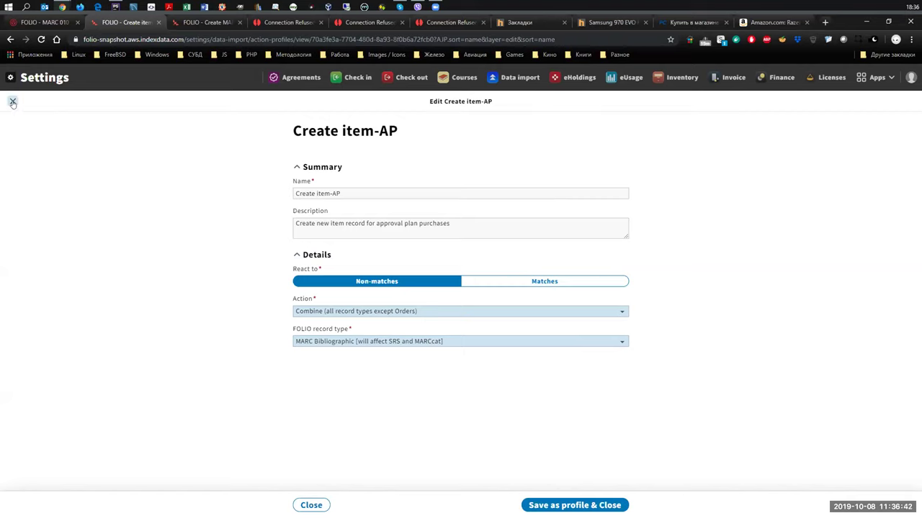
# Close the Create item-AP editor without saving its changes and dismiss the Zoom previews.
pyautogui.click(311, 505)
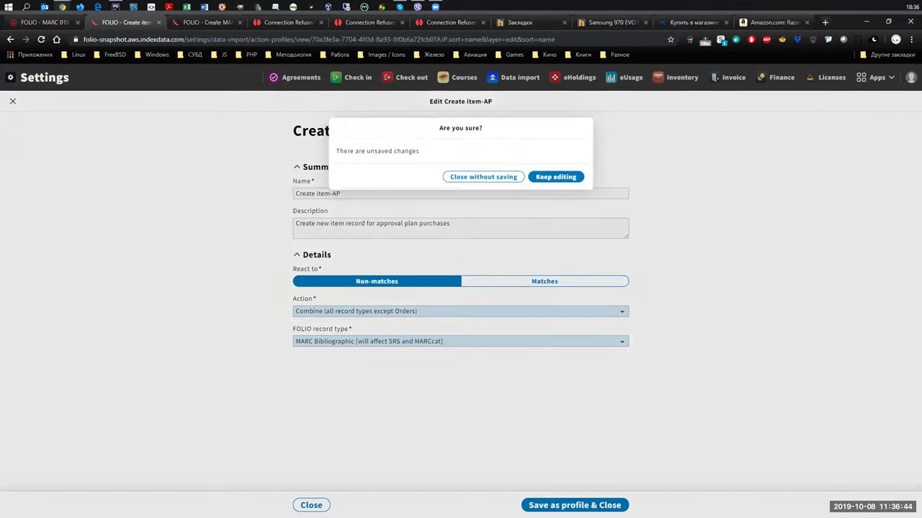
pyautogui.click(505, 172)
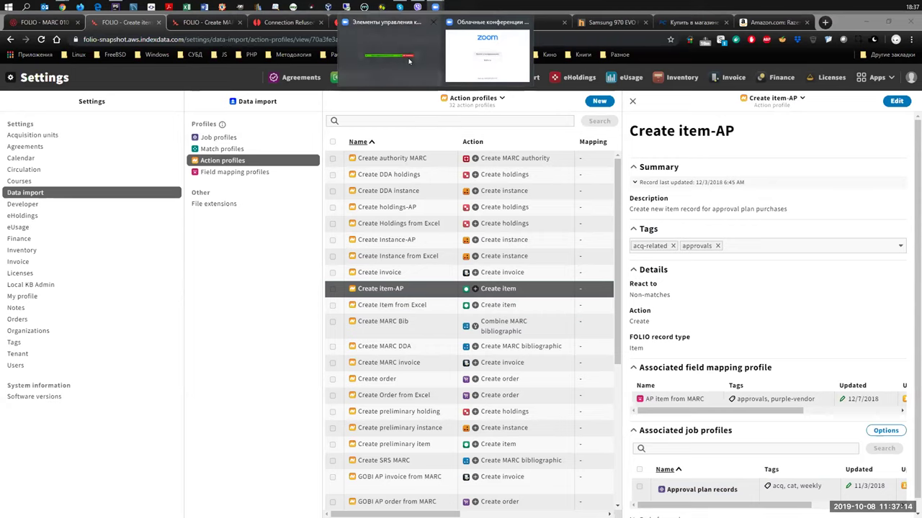
pyautogui.moveTo(435, 6)
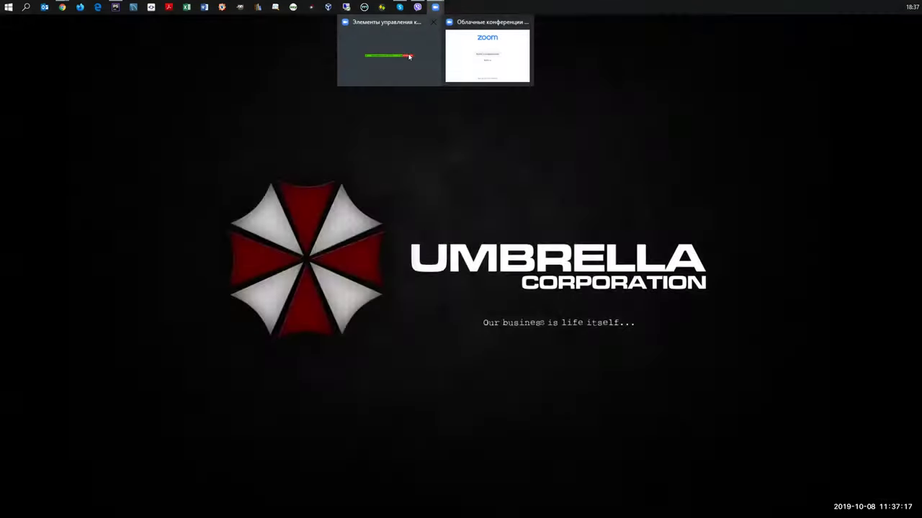
pyautogui.click(410, 58)
# Launch Postman from the Windows taskbar.
pyautogui.moveTo(435, 8)
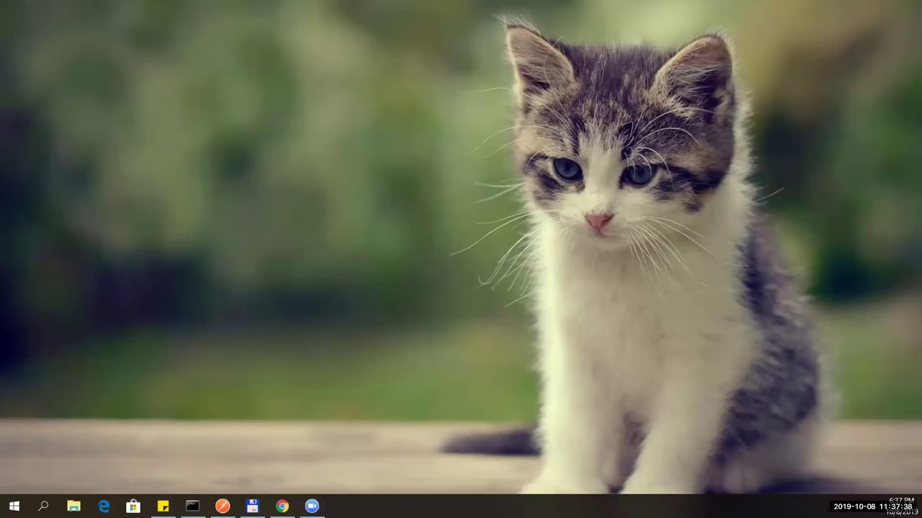
pyautogui.press('super')
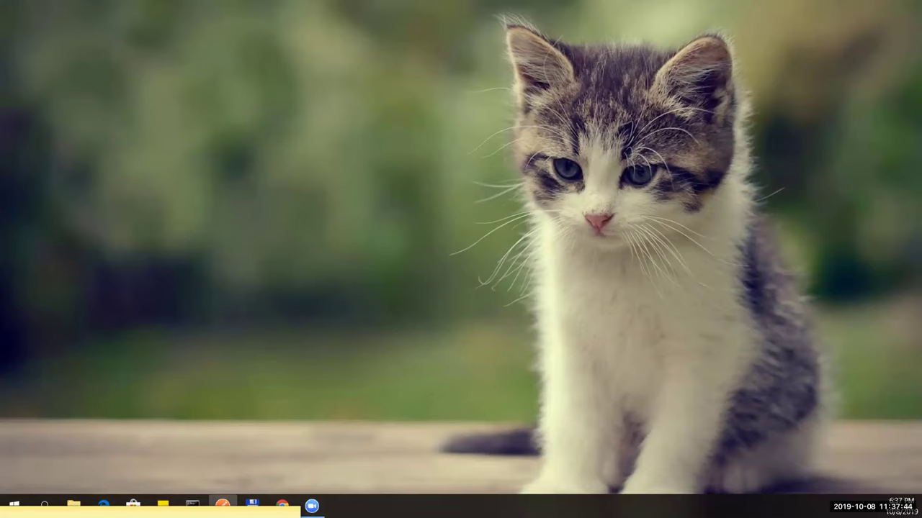
pyautogui.click(222, 506)
# Switch from Postman to FOLIO's Data import page in Chrome.
pyautogui.hotkey('alt', 'Tab')
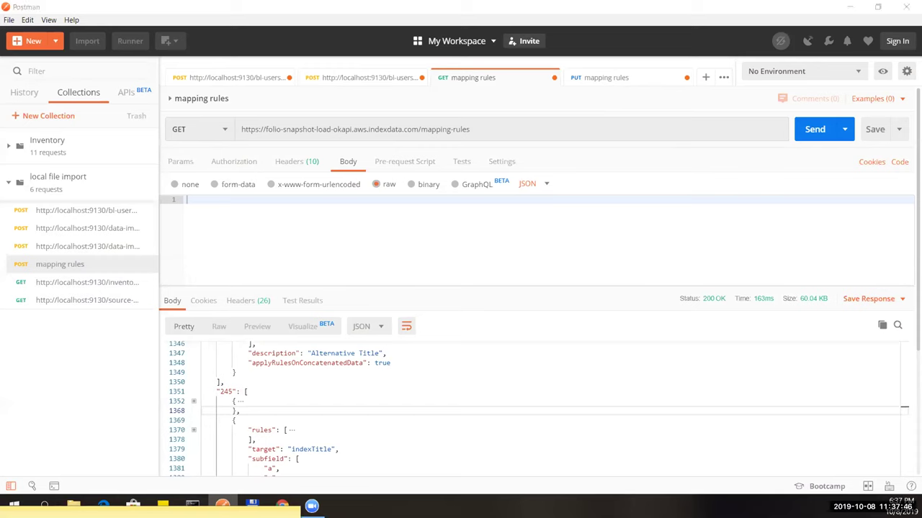
pyautogui.hotkey('alt', 'Tab')
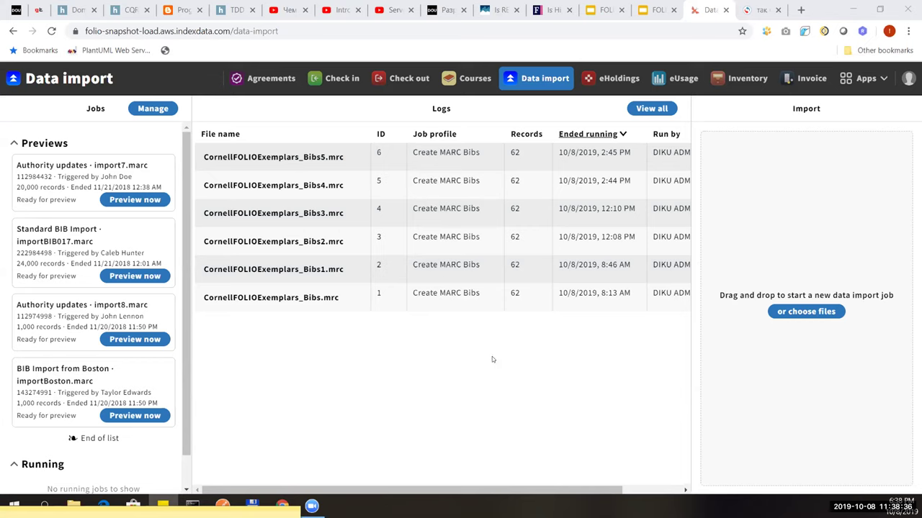
# Open the Cornell University Graduate School records instance in Inventory and review its Title data.
pyautogui.click(727, 80)
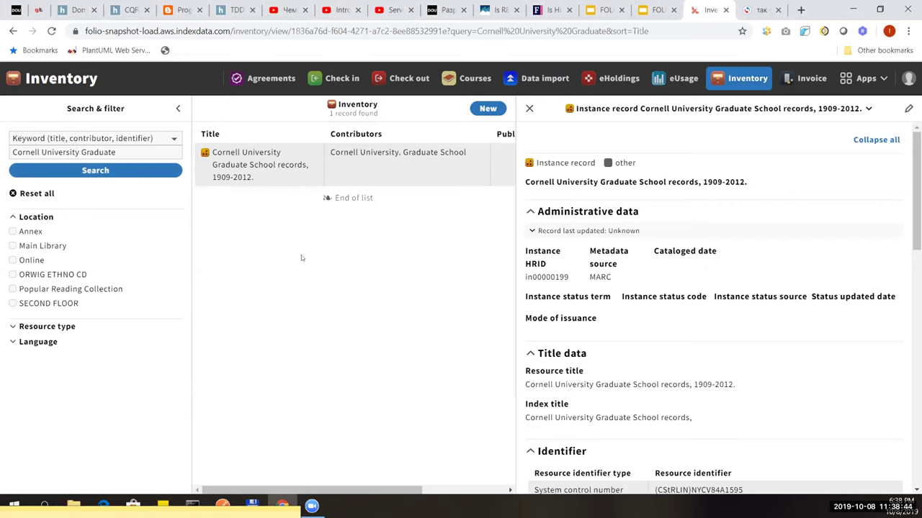
pyautogui.click(273, 180)
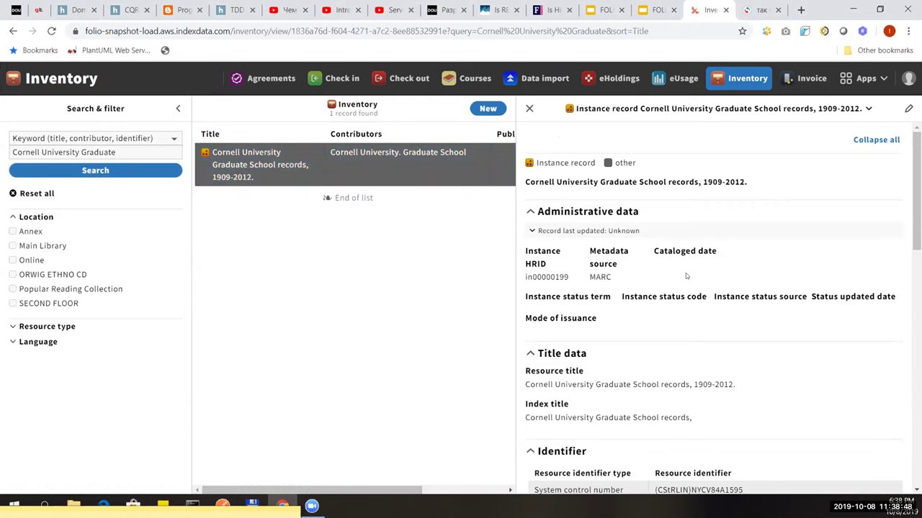
pyautogui.scroll(-2, 711, 279)
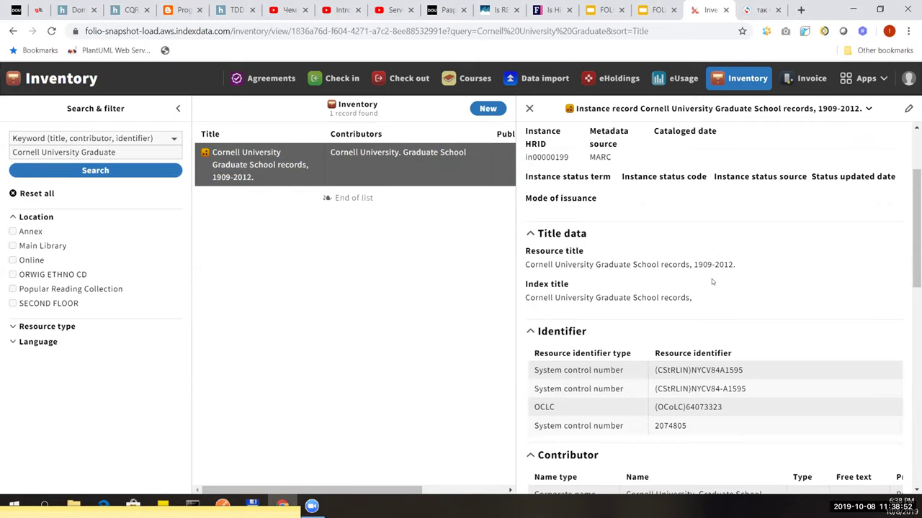
pyautogui.scroll(-4, 711, 279)
pyautogui.scroll(5, 712, 279)
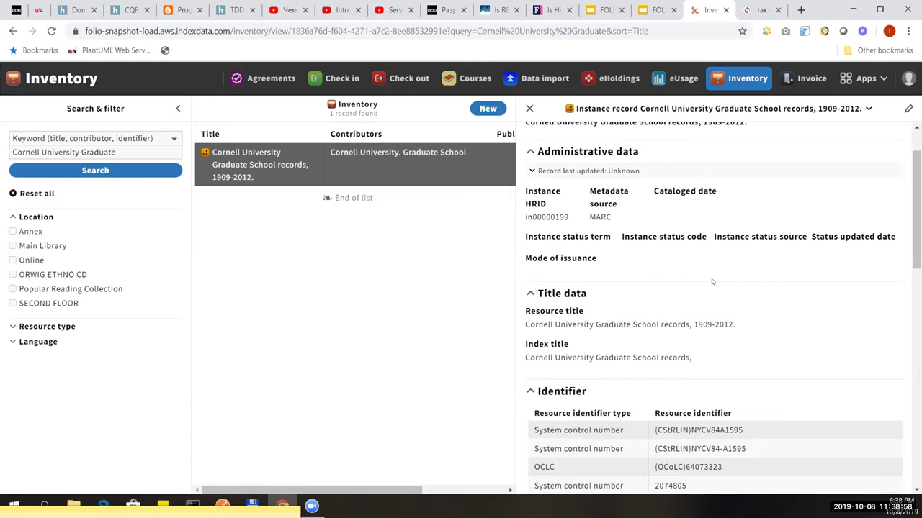
pyautogui.scroll(-1, 712, 282)
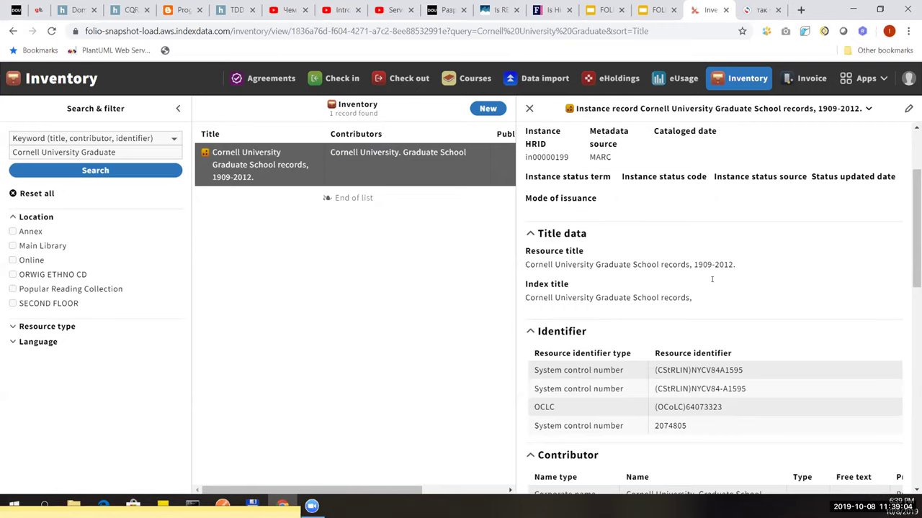
pyautogui.scroll(-1, 712, 282)
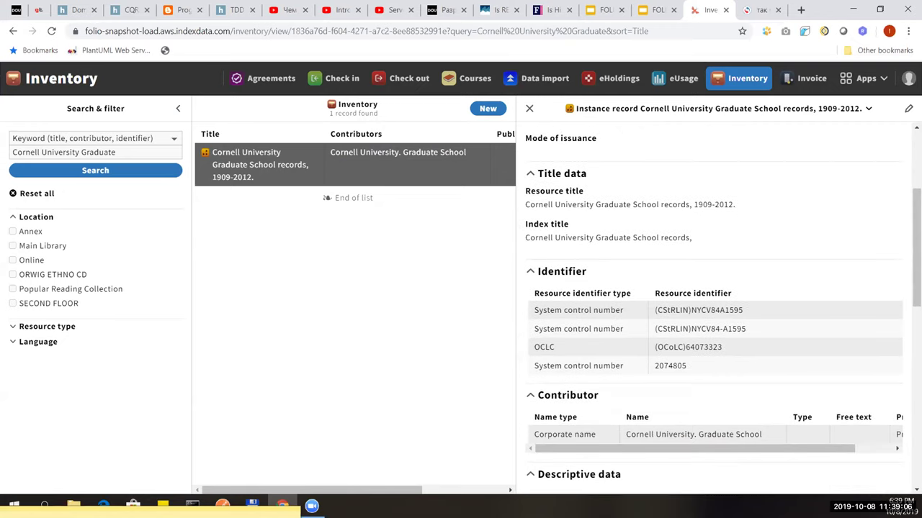
pyautogui.scroll(1, 686, 265)
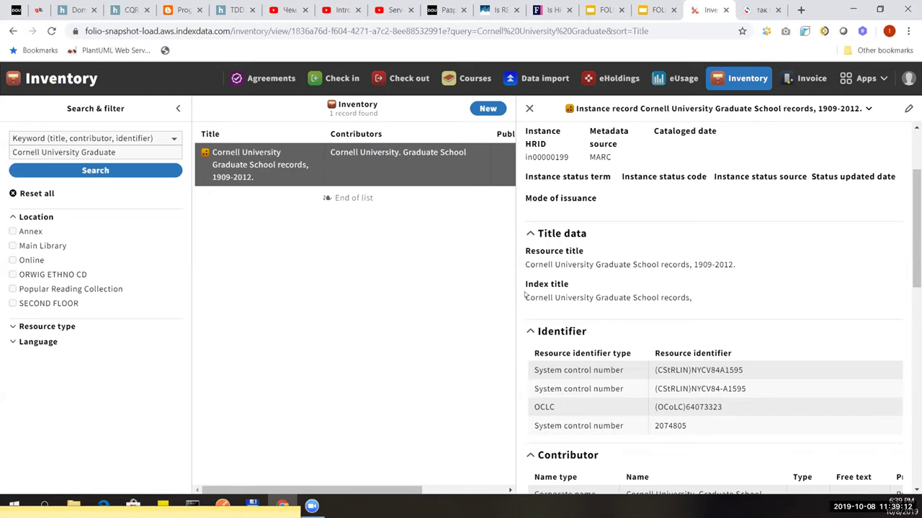
# Highlight the instance's Index title field, then go back to Postman.
pyautogui.moveTo(524, 285); pyautogui.dragTo(574, 287)
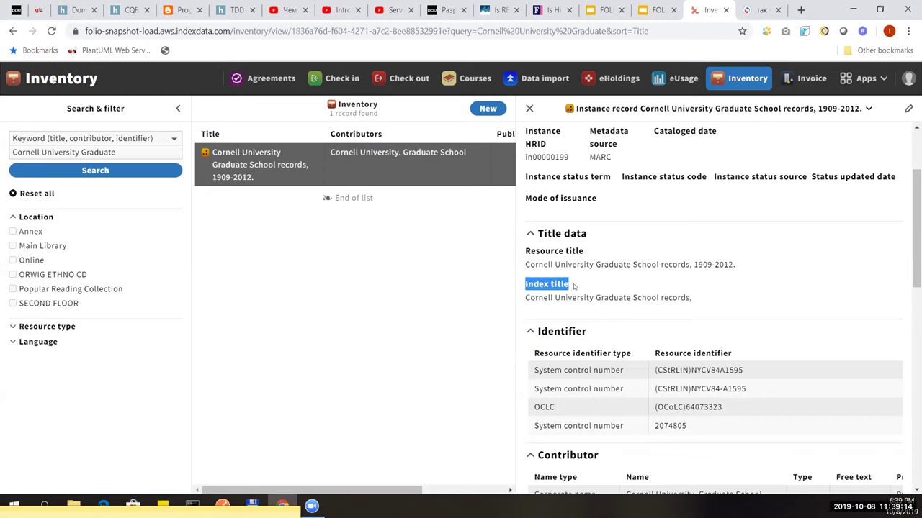
pyautogui.click(573, 287)
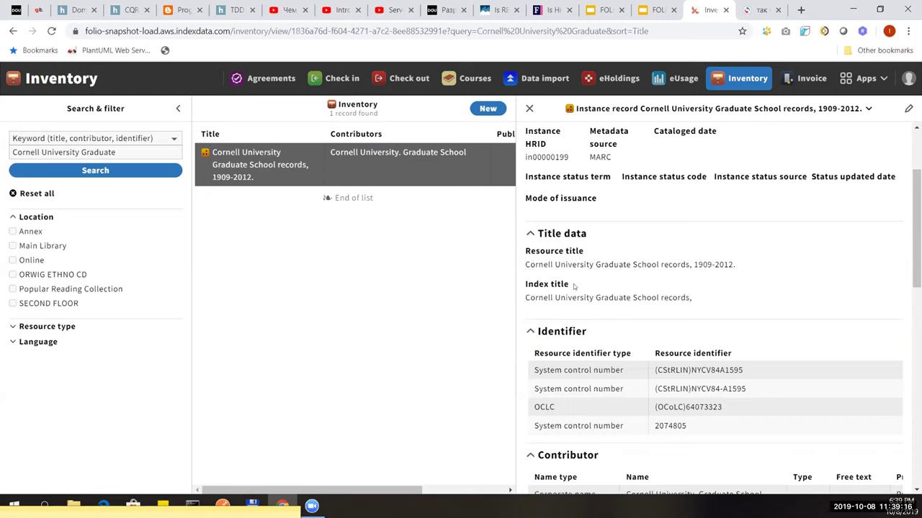
pyautogui.hotkey('alt', 'Tab')
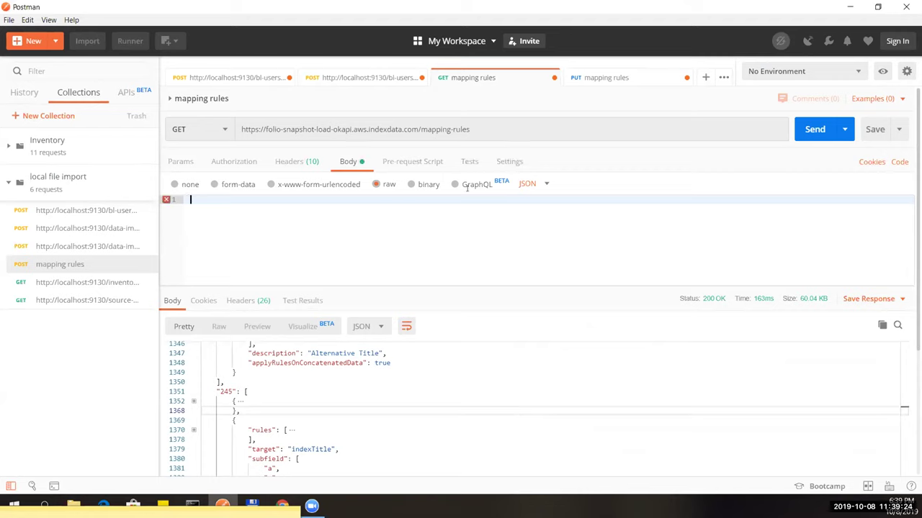
# Fetch the current mapping rules and paste them into the PUT mapping rules body.
pyautogui.moveTo(166, 199)
pyautogui.click(814, 129)
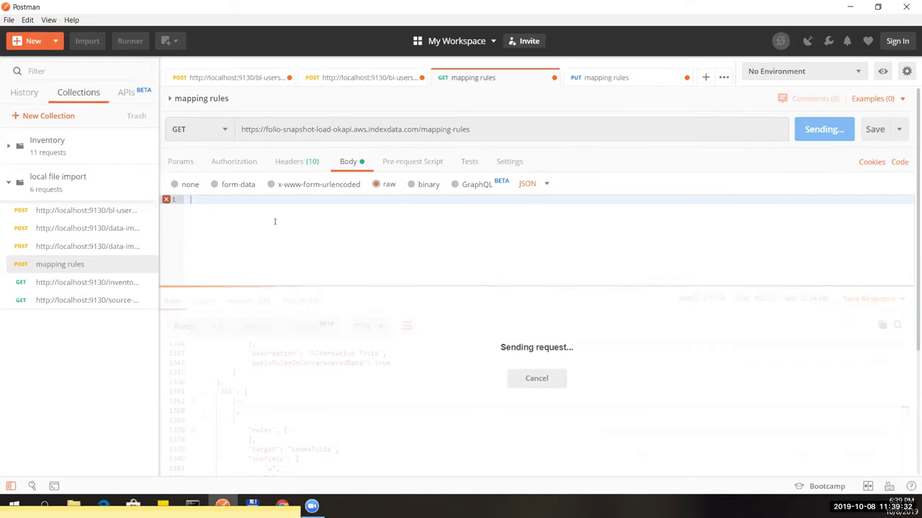
pyautogui.hotkey('ctrl', 'a')
pyautogui.click(598, 77)
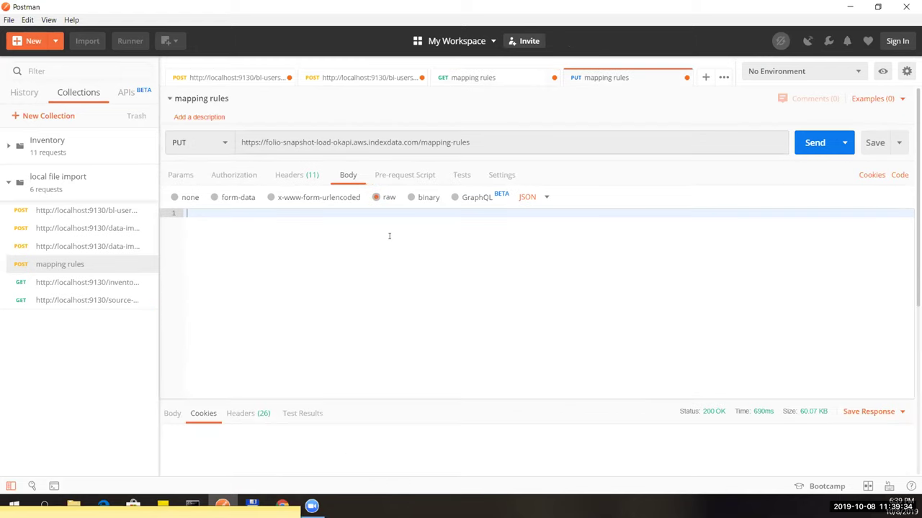
pyautogui.hotkey('ctrl', 'v')
# Search the body for field 245 and locate its indexTitle rule object.
pyautogui.scroll(10, 303, 259)
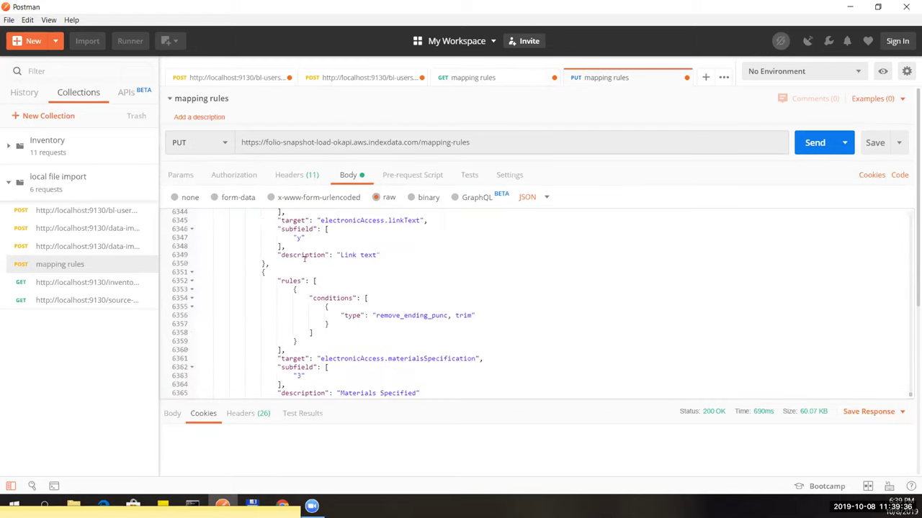
pyautogui.hotkey('ctrl', 'f')
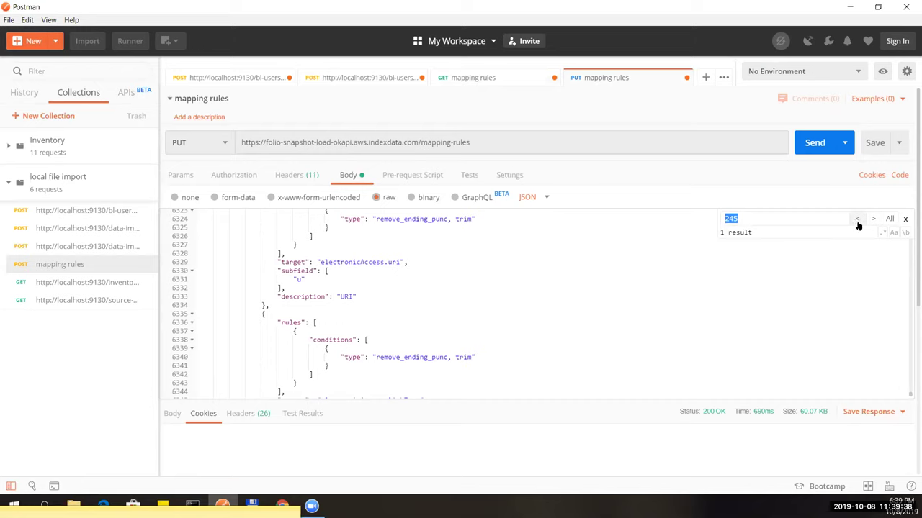
pyautogui.click(857, 218)
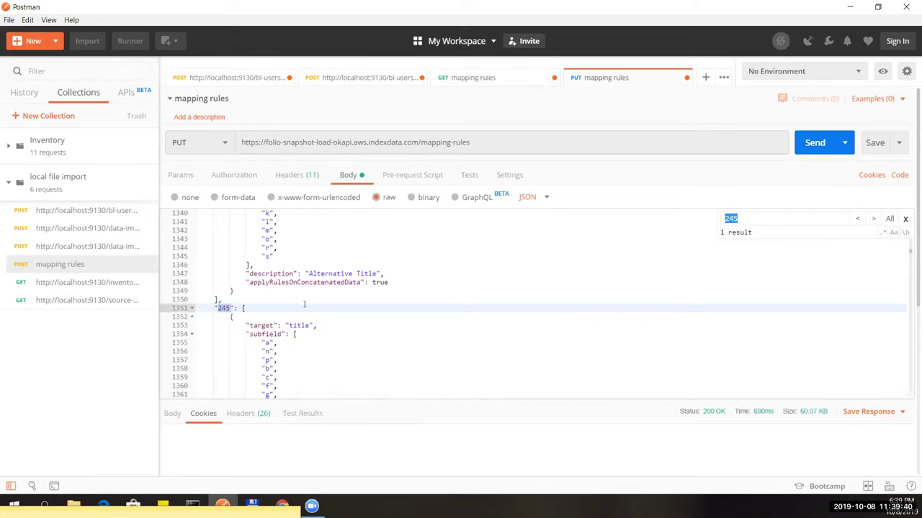
pyautogui.scroll(-2, 306, 302)
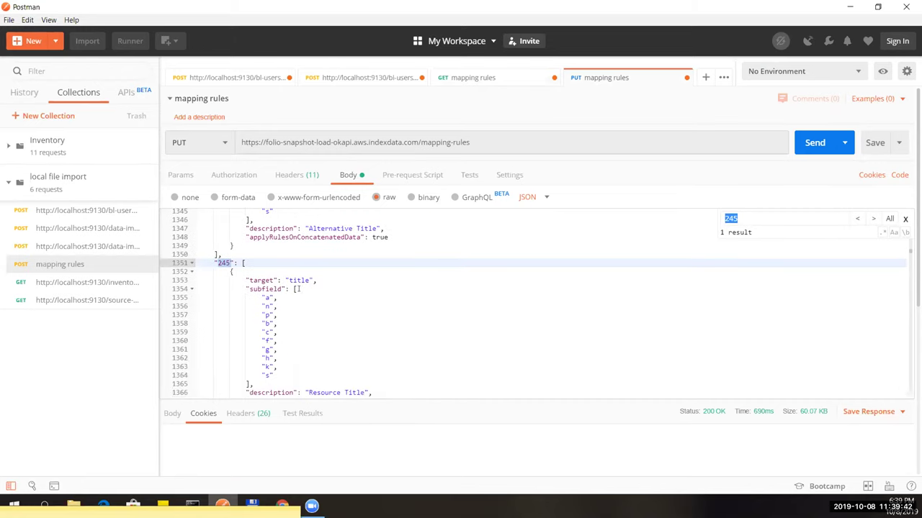
pyautogui.scroll(-5, 297, 289)
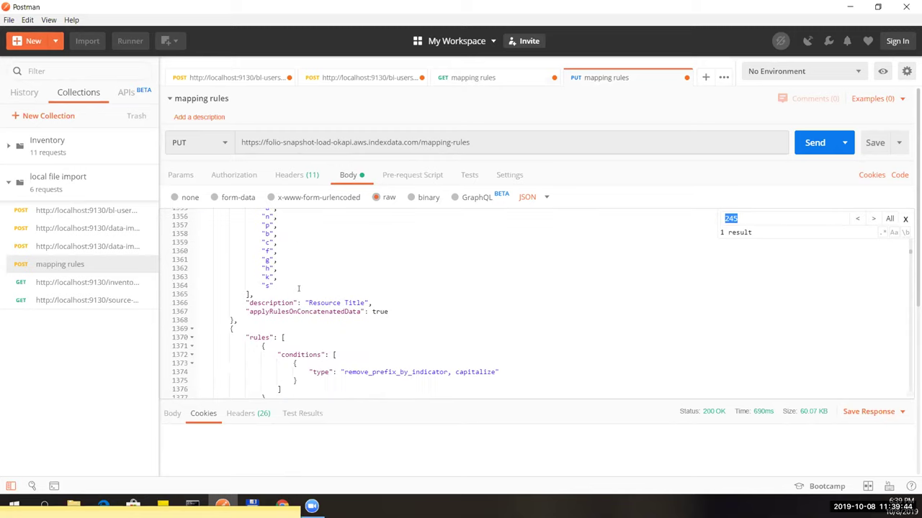
pyautogui.scroll(-3, 298, 289)
pyautogui.scroll(3, 298, 289)
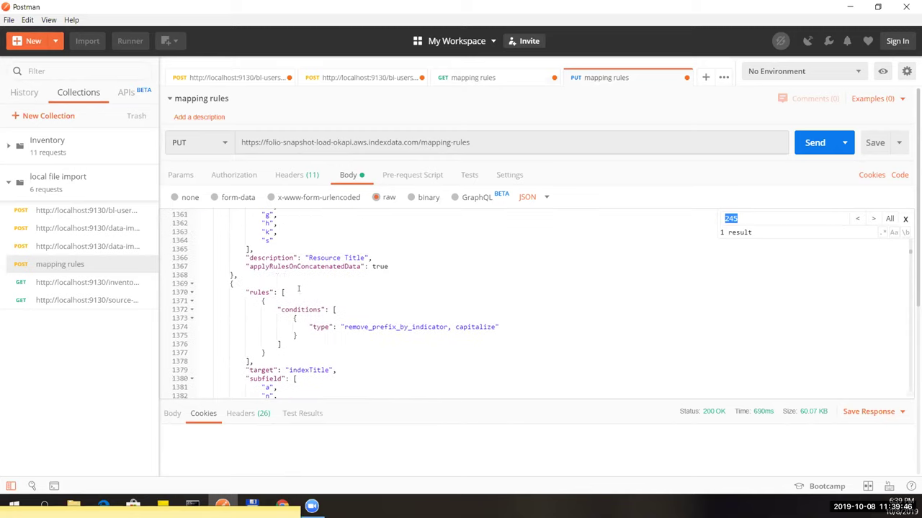
pyautogui.click(191, 284)
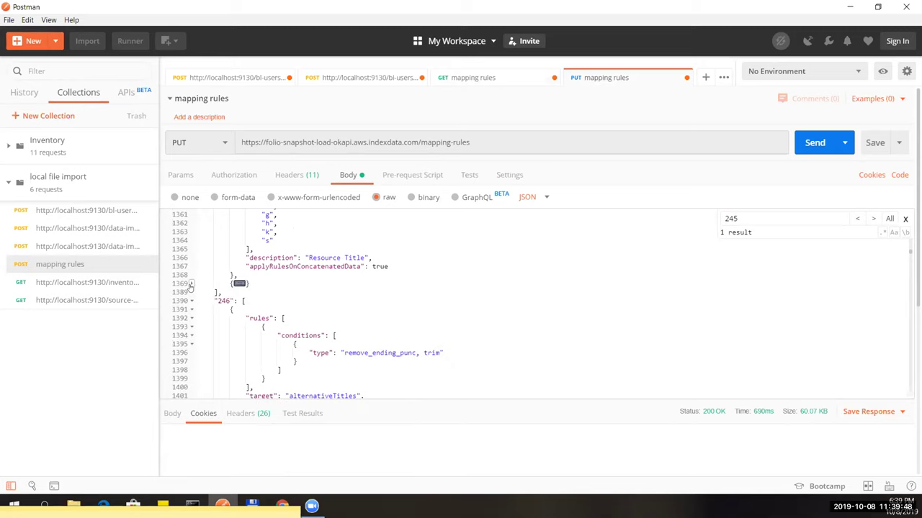
pyautogui.click(259, 282)
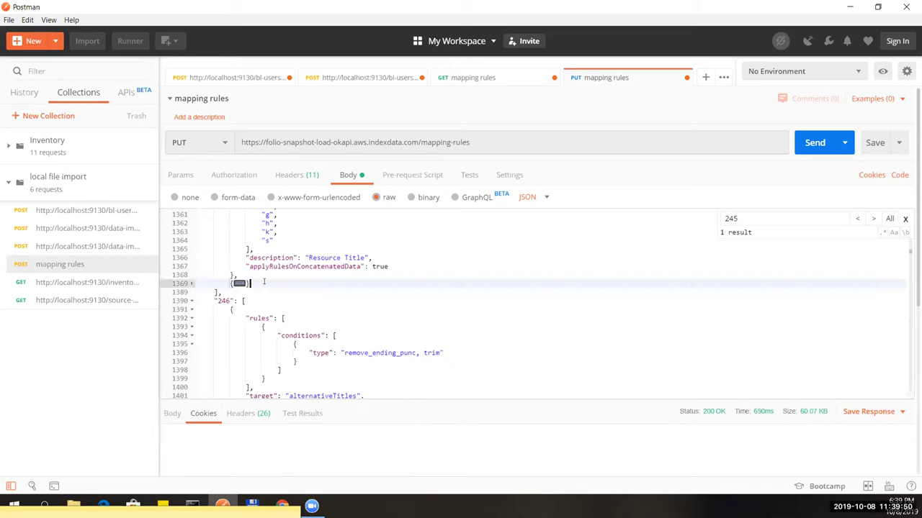
pyautogui.click(191, 284)
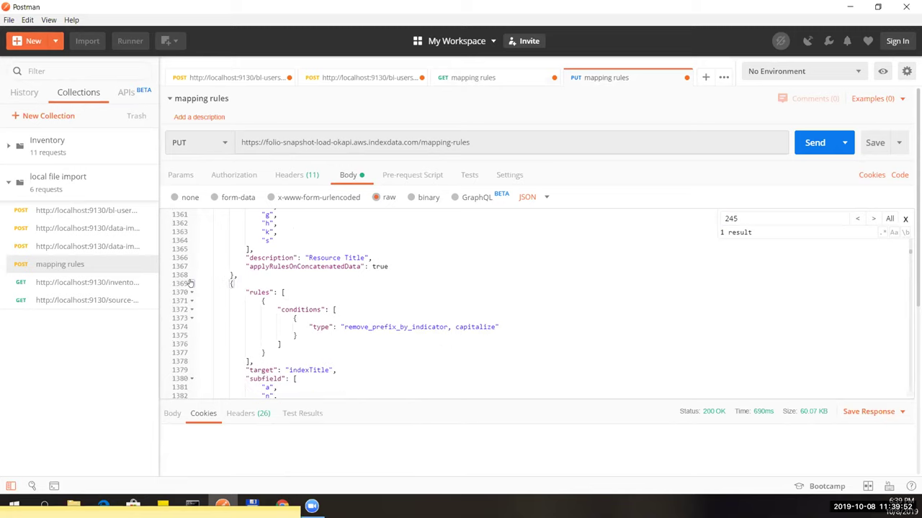
pyautogui.scroll(-2, 229, 292)
pyautogui.scroll(-2, 229, 292)
pyautogui.scroll(4, 224, 284)
# Delete the 245 indexTitle rule, fix the trailing comma, and send the PUT request.
pyautogui.click(192, 283)
pyautogui.click(237, 283)
pyautogui.press('Delete')
pyautogui.press('BackSpace')
pyautogui.press('BackSpace')
pyautogui.press('BackSpace')
pyautogui.press('BackSpace')
pyautogui.press('BackSpace')
pyautogui.press('BackSpace')
pyautogui.press('BackSpace')
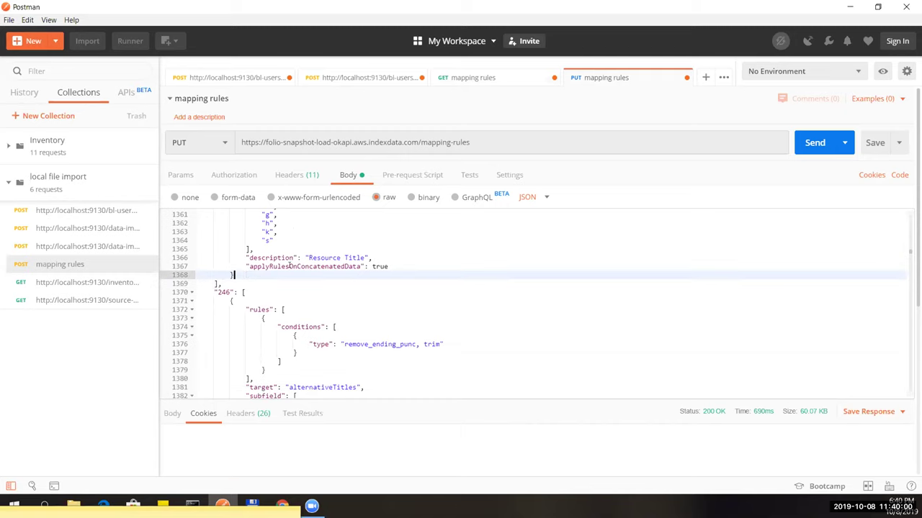
pyautogui.scroll(10, 290, 267)
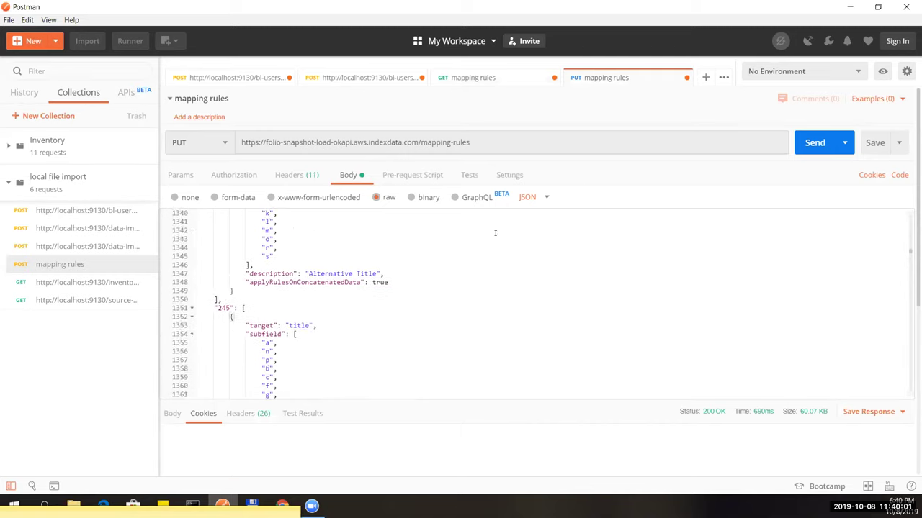
pyautogui.click(814, 143)
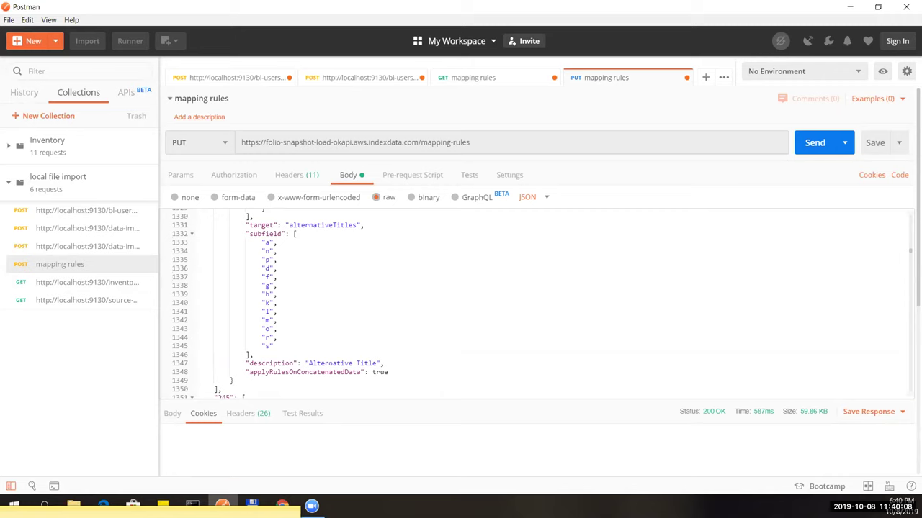
# Upload CornellFOLIOExemplars_Bibs6.mrc in Data import, then return to the main Data import page.
pyautogui.hotkey('alt', 'Tab')
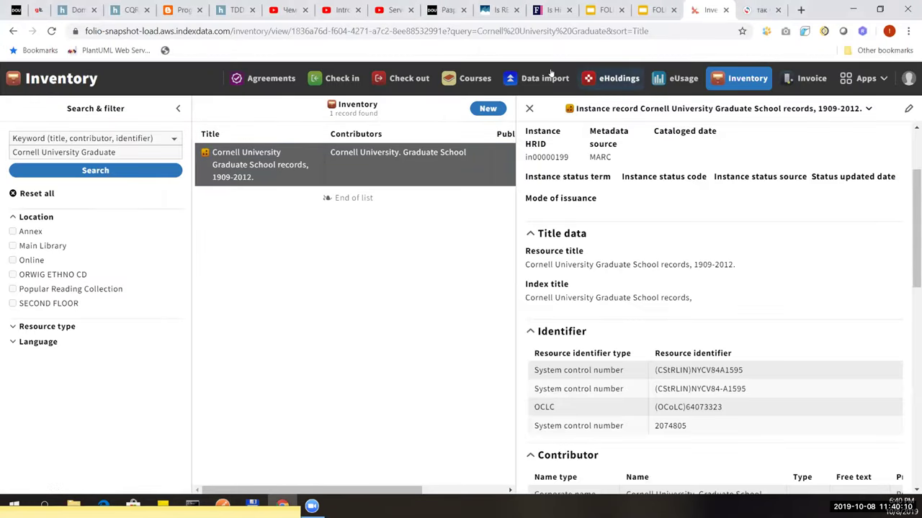
pyautogui.click(550, 73)
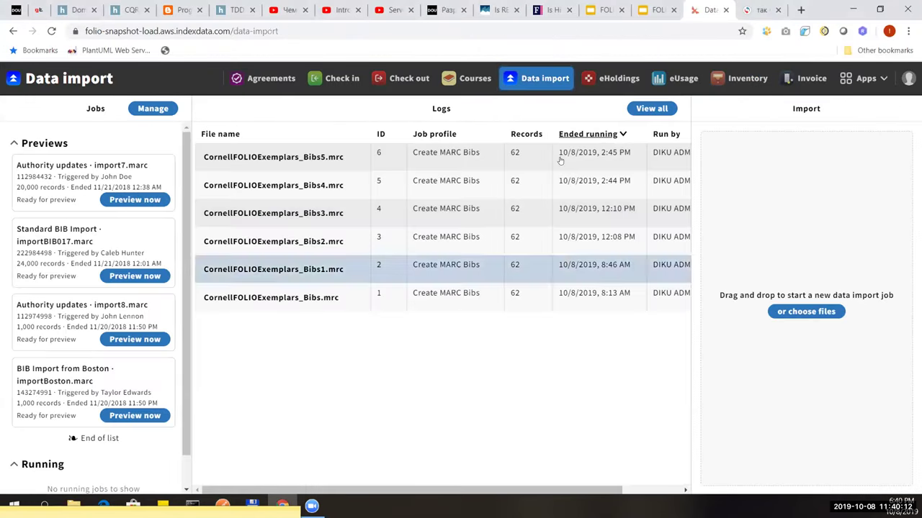
pyautogui.click(782, 309)
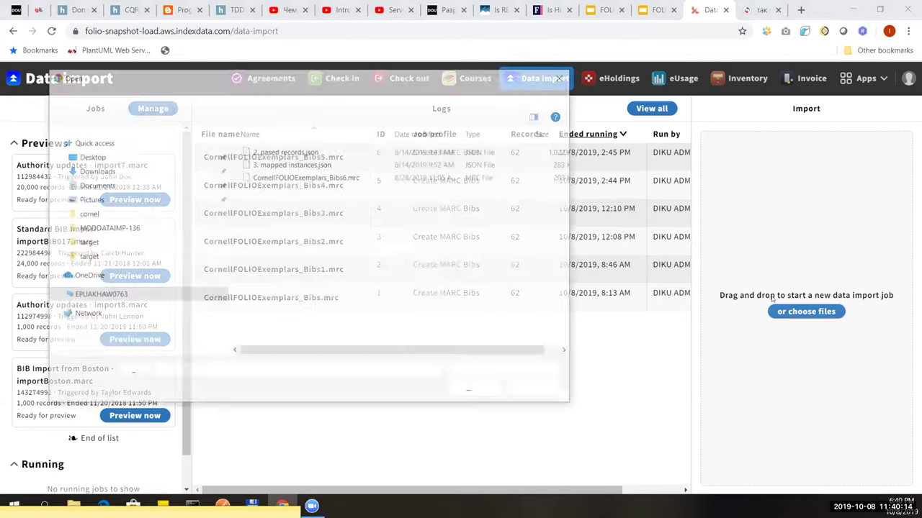
pyautogui.click(349, 178)
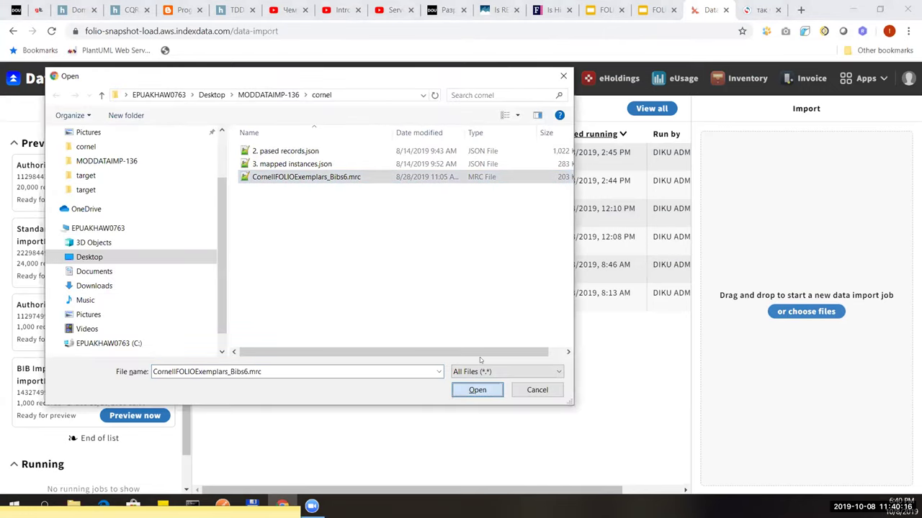
pyautogui.press('Return')
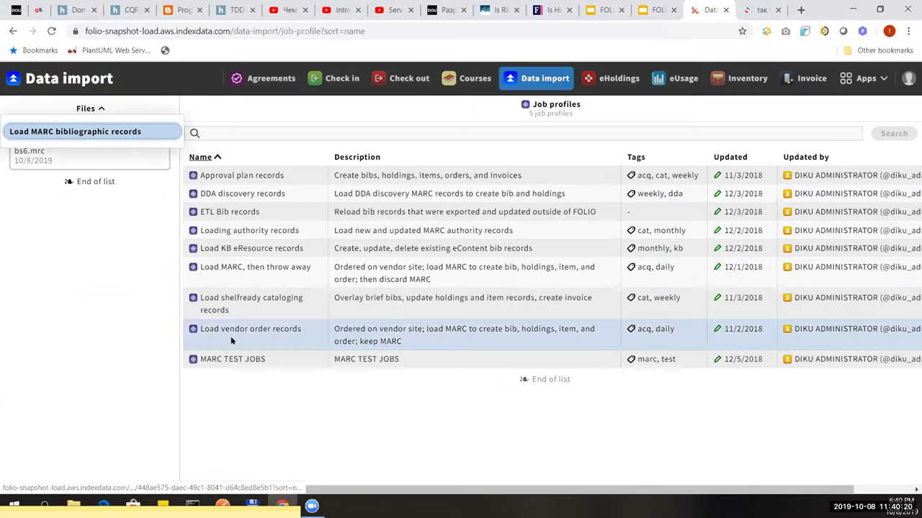
pyautogui.click(231, 340)
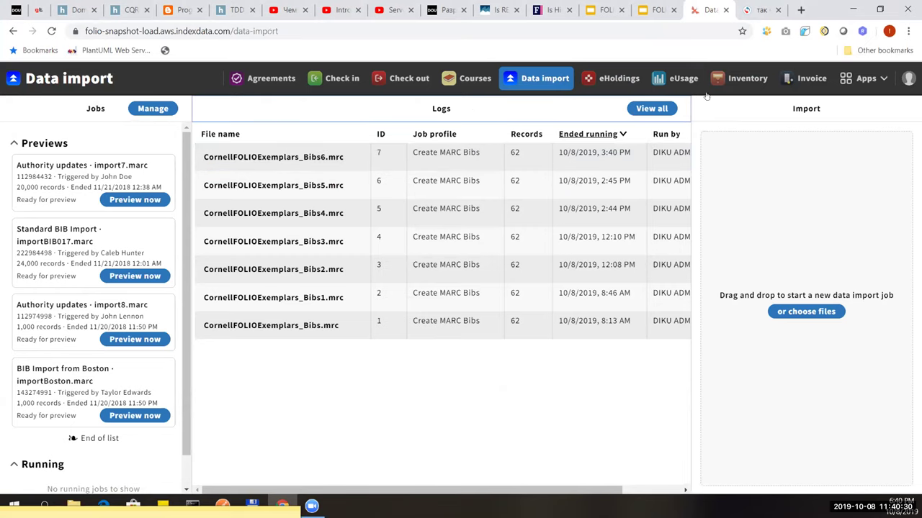
# Compare the Cornell University Graduate School records instances in00000199 and in00000384 in Inventory.
pyautogui.click(741, 78)
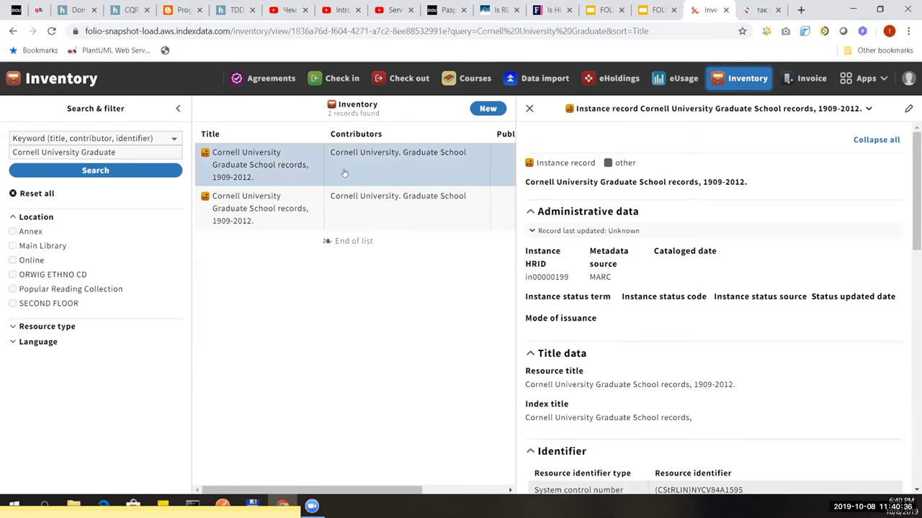
pyautogui.click(306, 165)
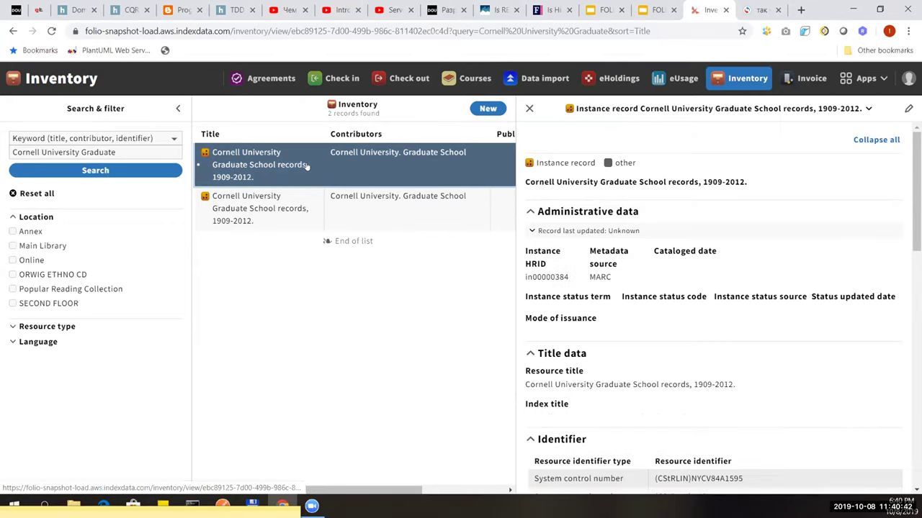
pyautogui.click(289, 198)
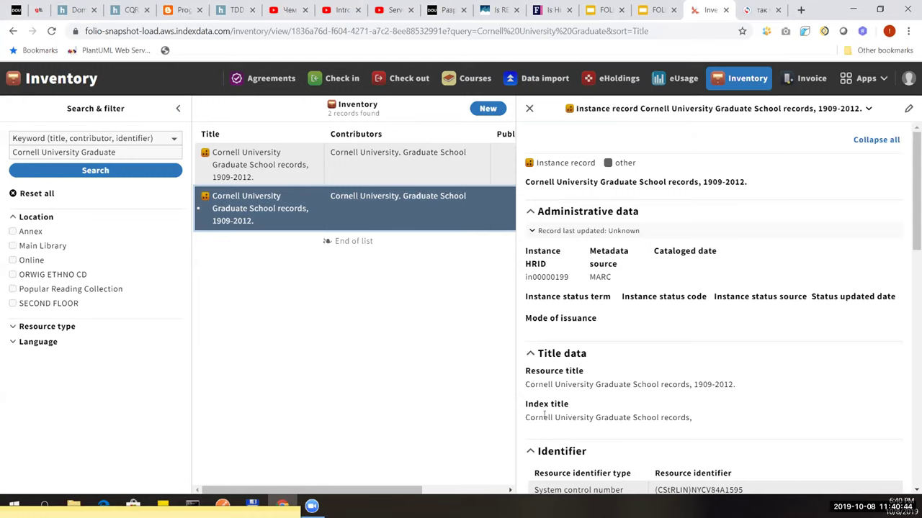
pyautogui.moveTo(526, 418); pyautogui.dragTo(609, 417)
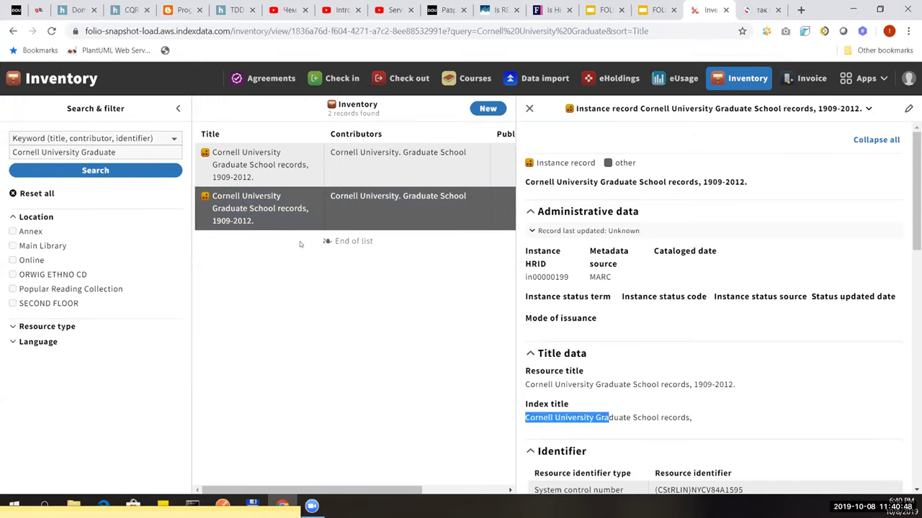
pyautogui.click(265, 165)
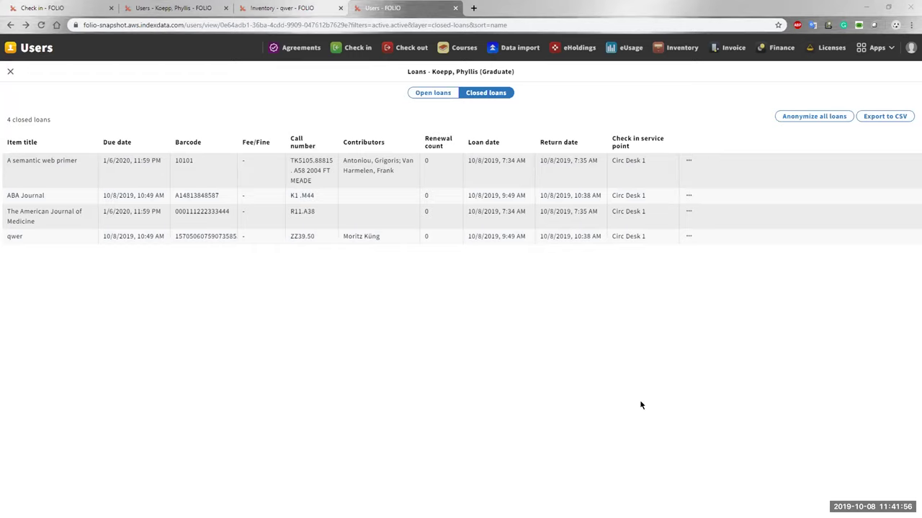
# Reload the patron's closed loans and view the A semantic web primer fee/fine details.
pyautogui.click(41, 25)
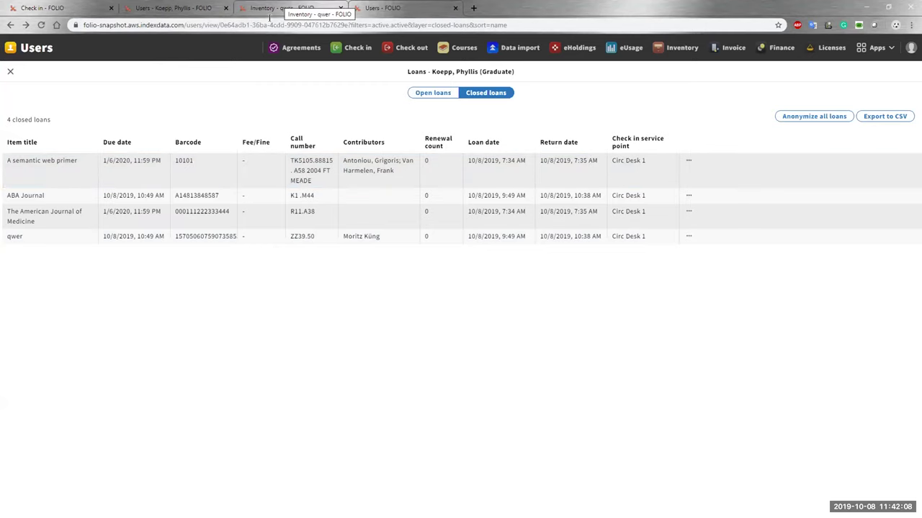
pyautogui.click(429, 93)
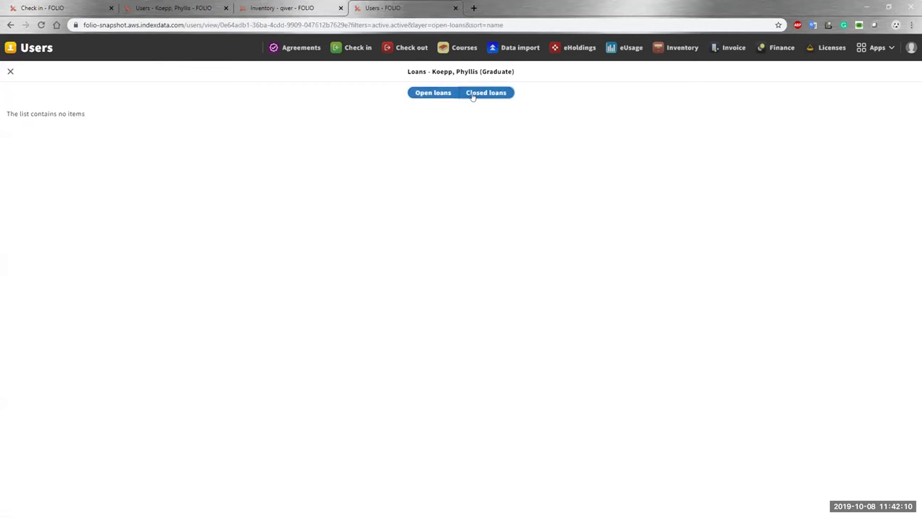
pyautogui.click(473, 94)
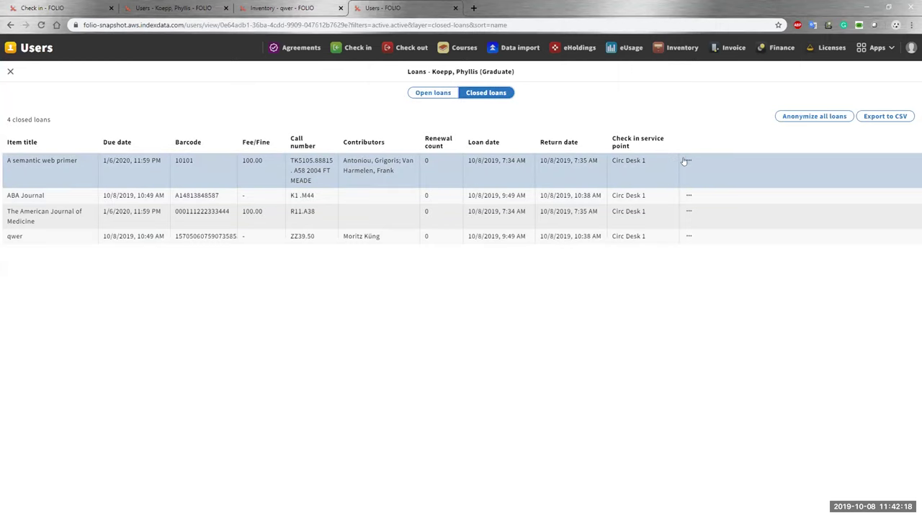
pyautogui.click(687, 159)
pyautogui.click(681, 197)
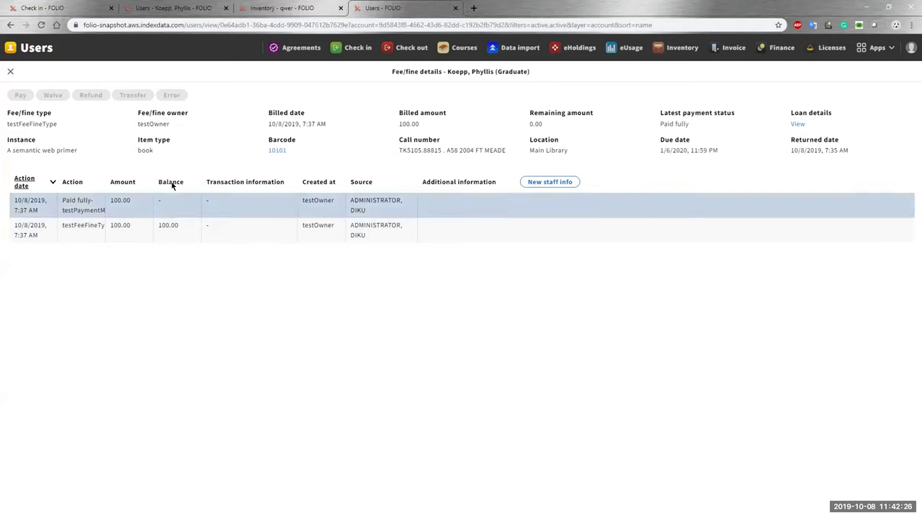
pyautogui.click(10, 25)
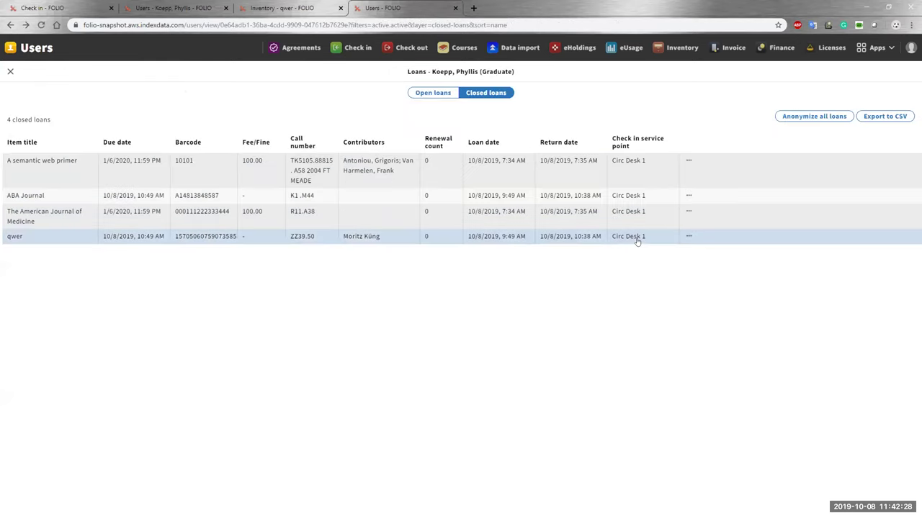
# View The American Journal of Medicine loan's 100.00 fee/fine details.
pyautogui.click(688, 211)
pyautogui.click(679, 235)
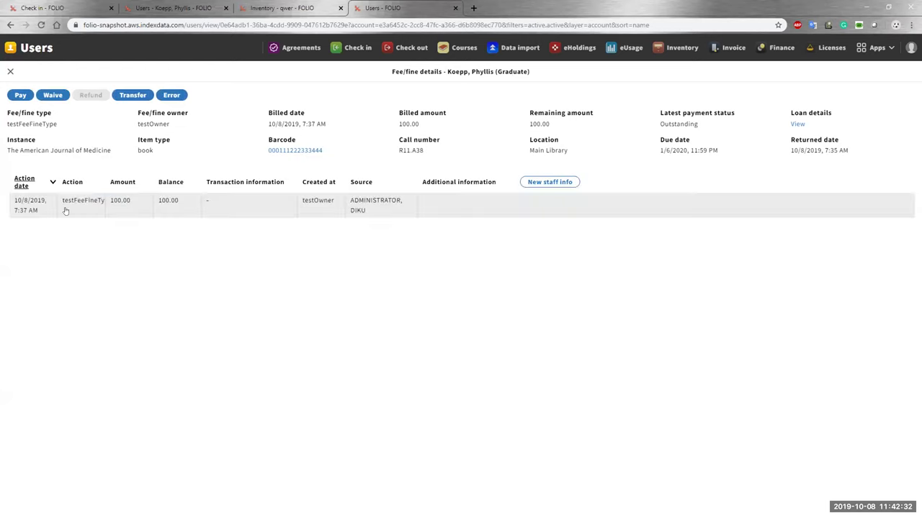
pyautogui.click(10, 25)
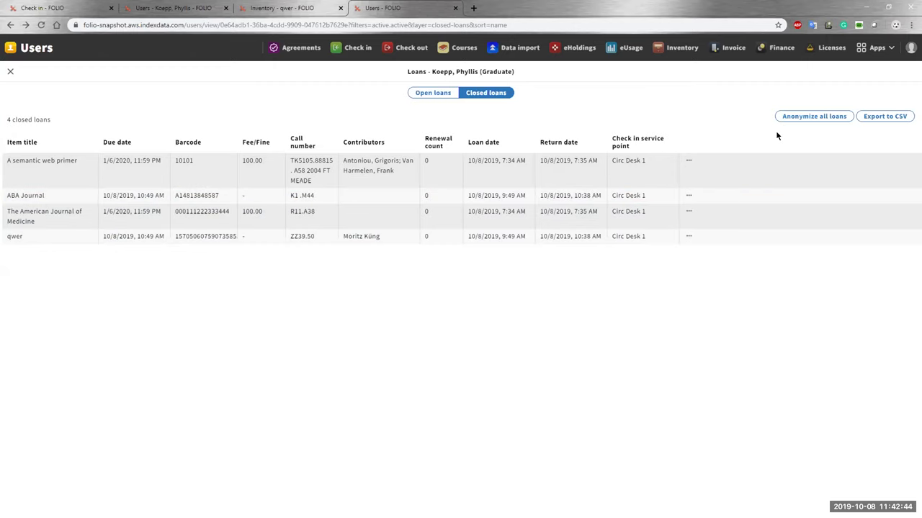
# Anonymize all closed loans, acknowledge the prevention notice, and reload to show the two fined loans.
pyautogui.click(795, 116)
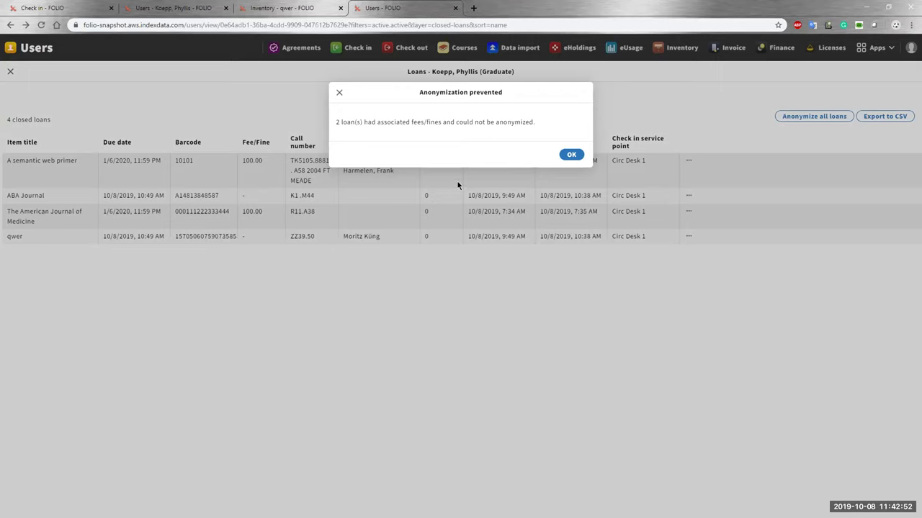
pyautogui.click(568, 155)
pyautogui.click(433, 92)
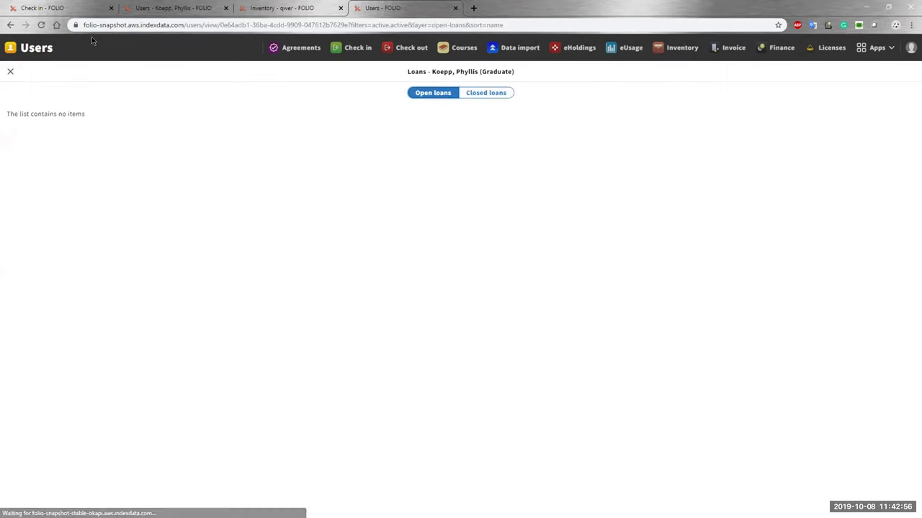
pyautogui.click(41, 25)
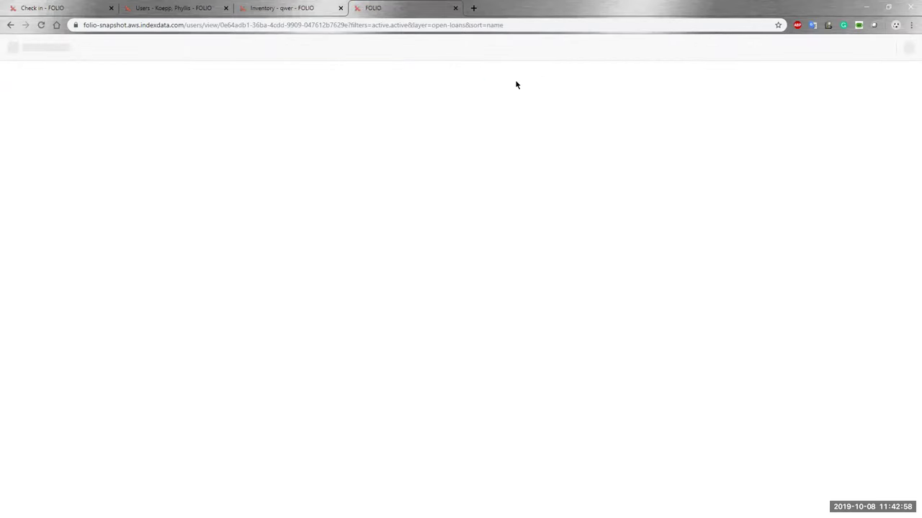
pyautogui.click(504, 93)
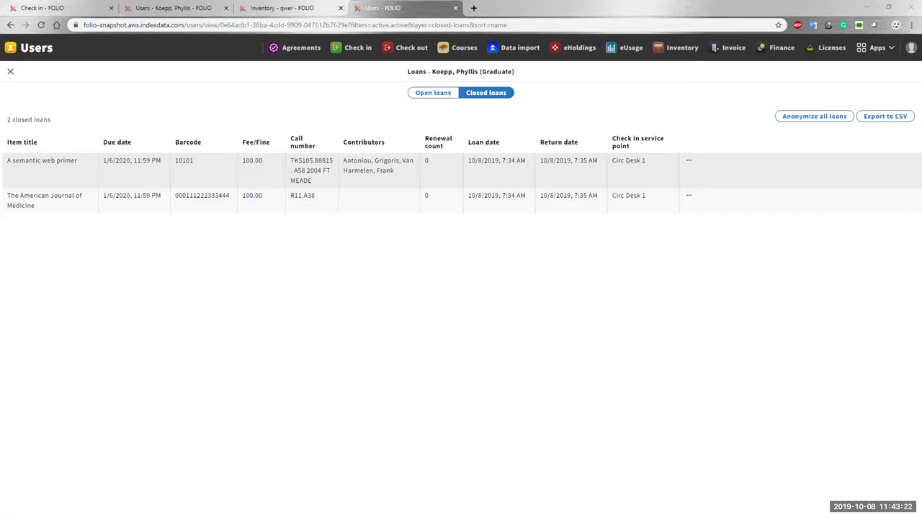
# Delete the book and dvd lines from the circulation rules.
pyautogui.hotkey('alt', 'Tab')
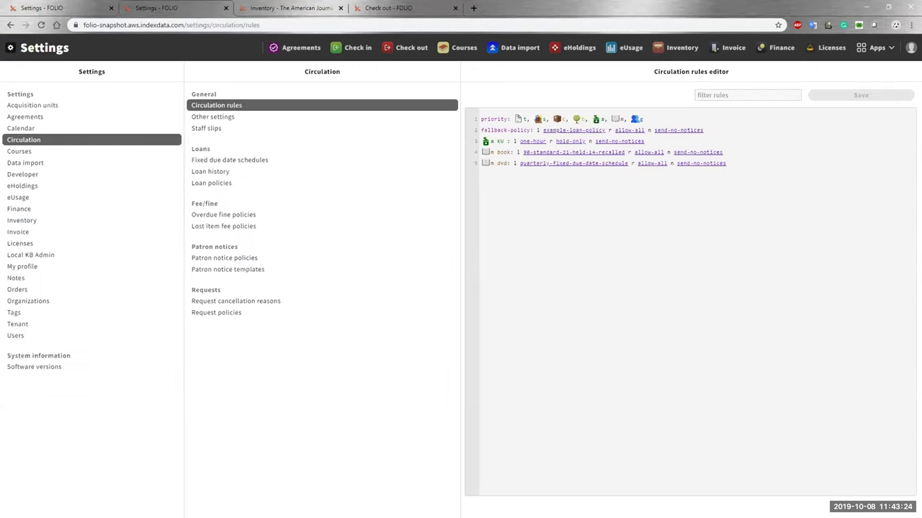
pyautogui.moveTo(728, 164); pyautogui.dragTo(678, 163)
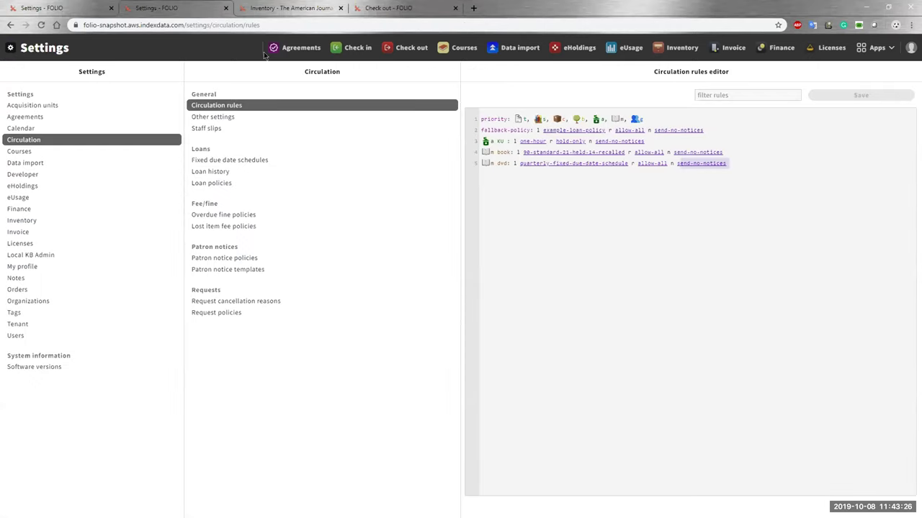
pyautogui.click(29, 7)
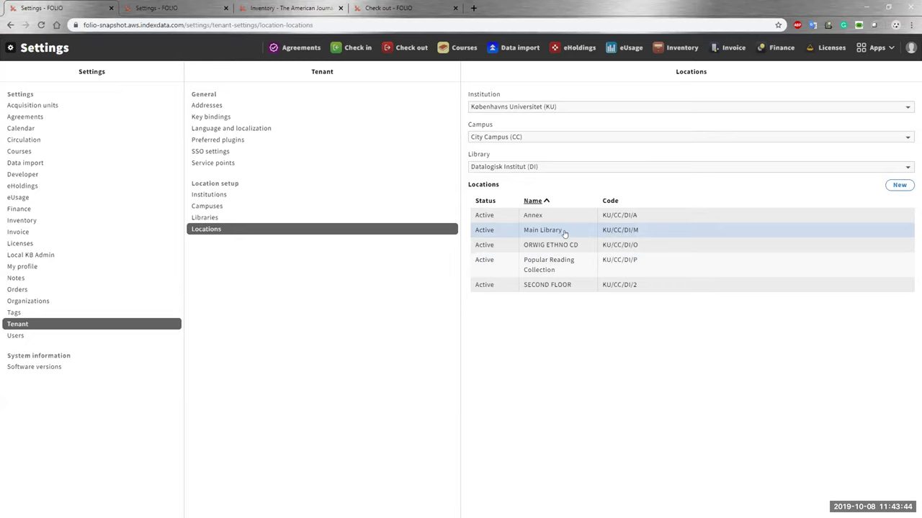
pyautogui.click(158, 6)
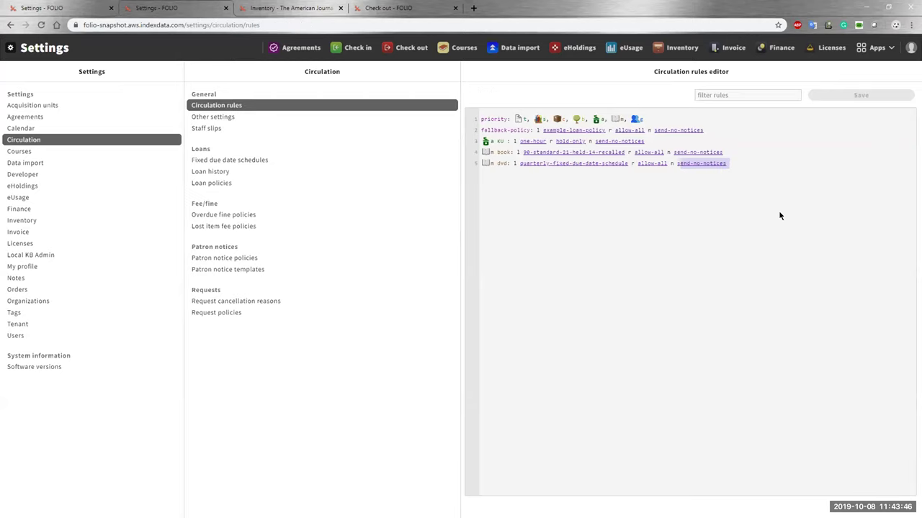
pyautogui.moveTo(733, 159); pyautogui.dragTo(473, 151)
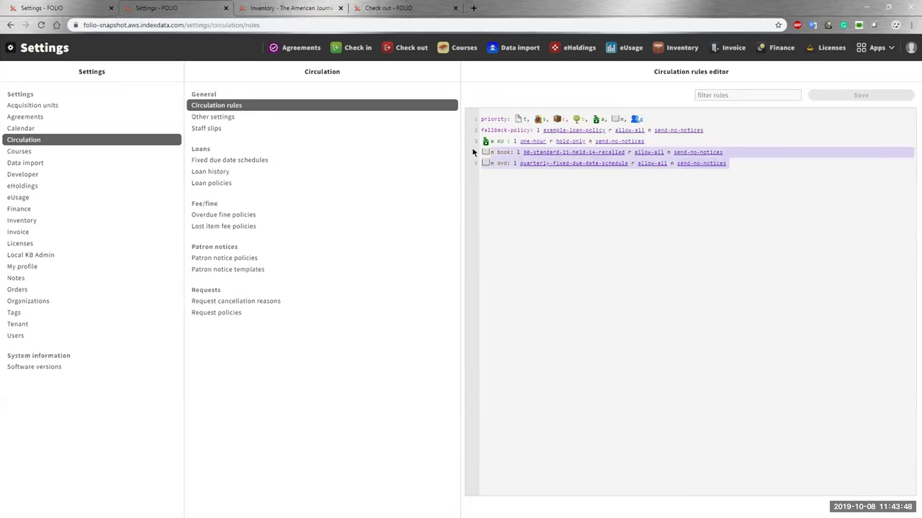
pyautogui.press('BackSpace')
pyautogui.press('BackSpace')
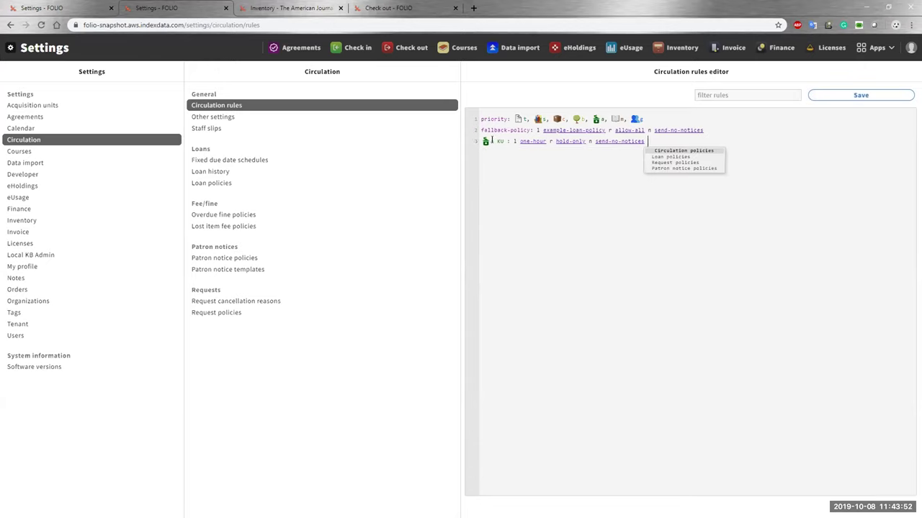
# Check the KU institution criterion against location settings and save the circulation rules.
pyautogui.click(487, 141)
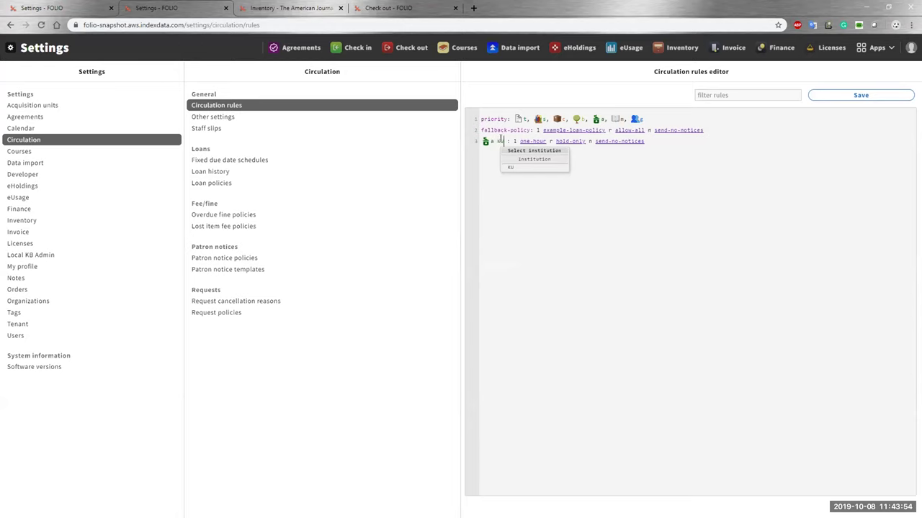
pyautogui.hotkey('ctrl', 'pageup')
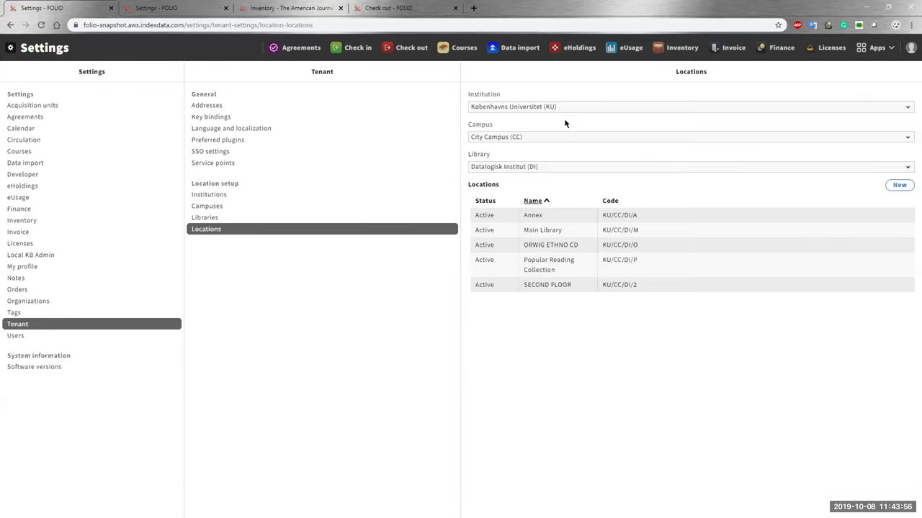
pyautogui.click(129, 8)
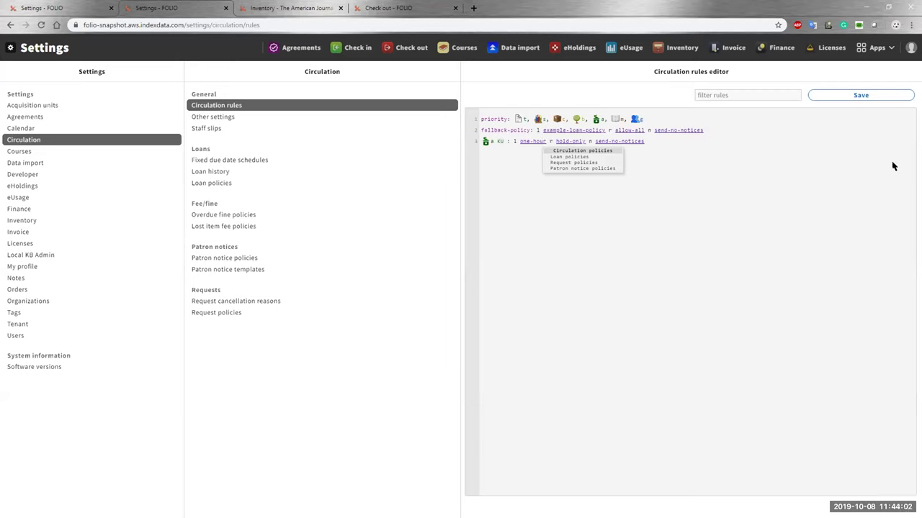
pyautogui.click(852, 99)
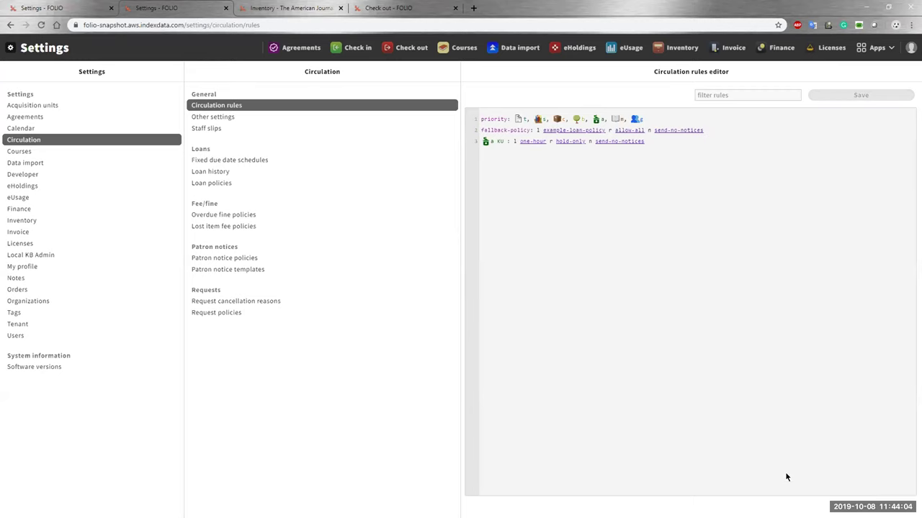
pyautogui.click(271, 7)
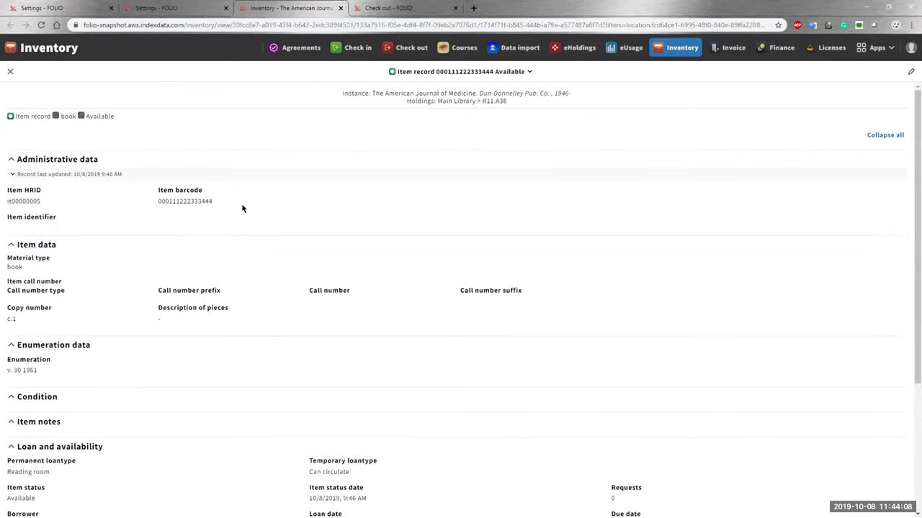
# Look up the locations of the DI library in another FOLIO tab.
pyautogui.scroll(-3, 226, 259)
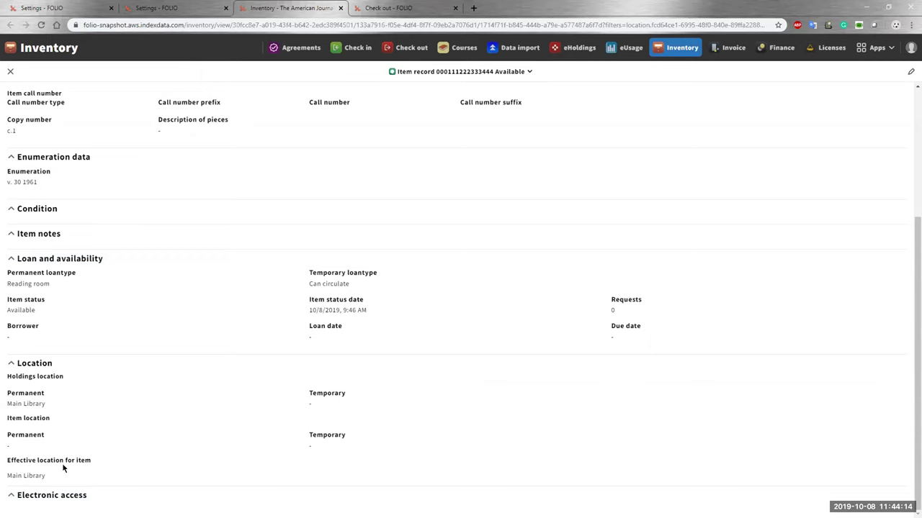
pyautogui.scroll(1, 47, 483)
pyautogui.scroll(-1, 32, 483)
pyautogui.click(43, 9)
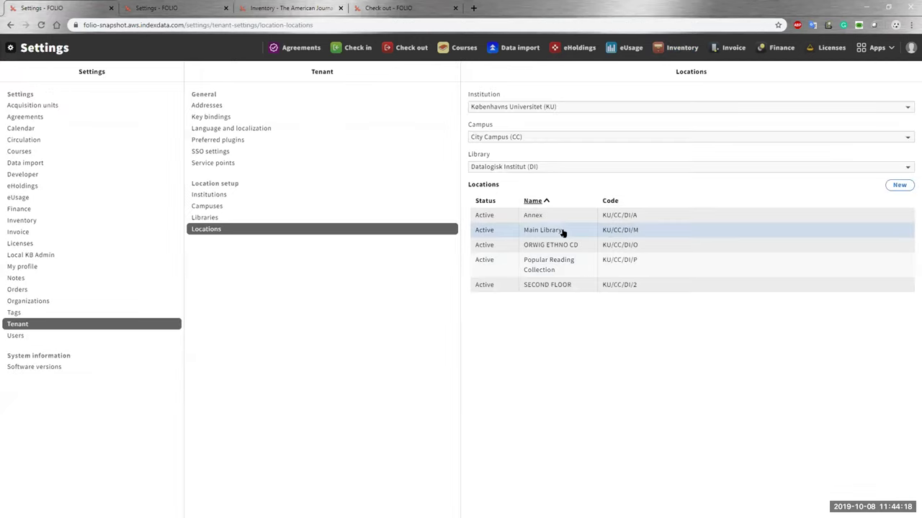
pyautogui.click(288, 8)
pyautogui.scroll(2, 339, 190)
pyautogui.doubleClick(199, 108)
pyautogui.hotkey('ctrl', 'c')
# On the Check out page, pick an active patron through Patron look-up.
pyautogui.click(354, 16)
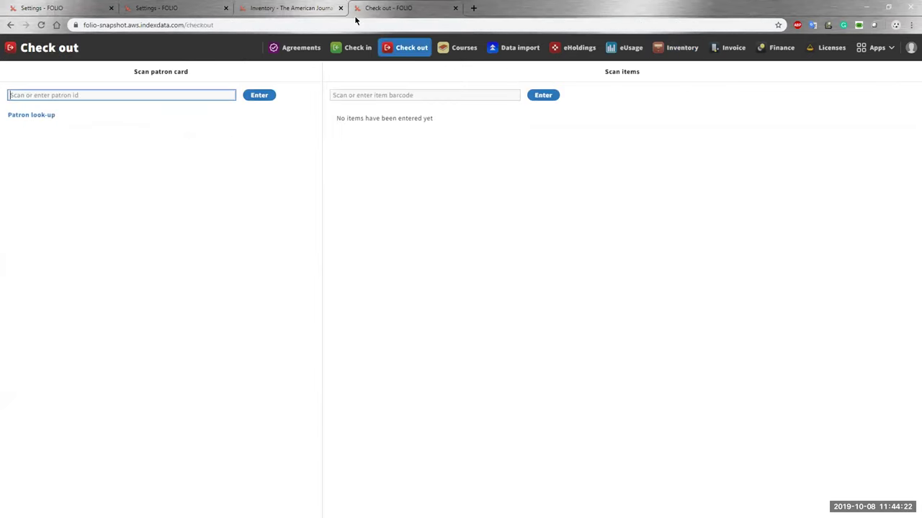
pyautogui.click(43, 115)
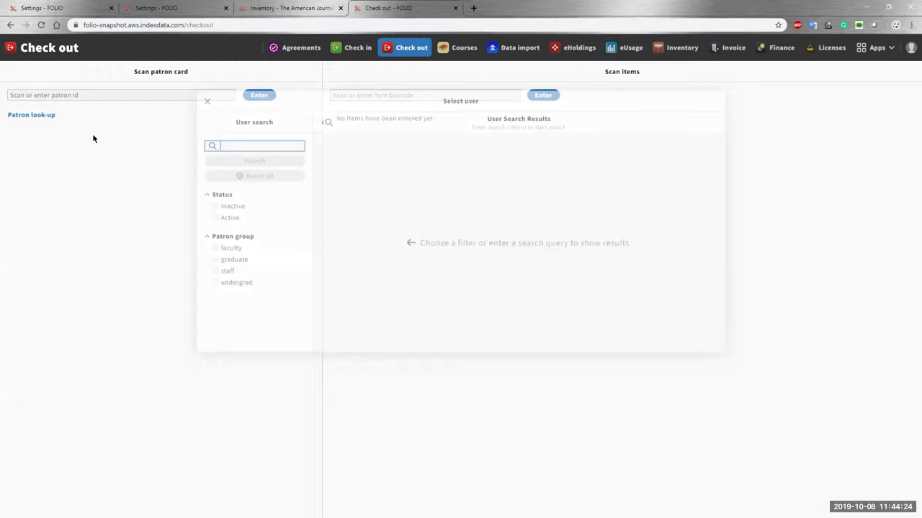
pyautogui.click(232, 208)
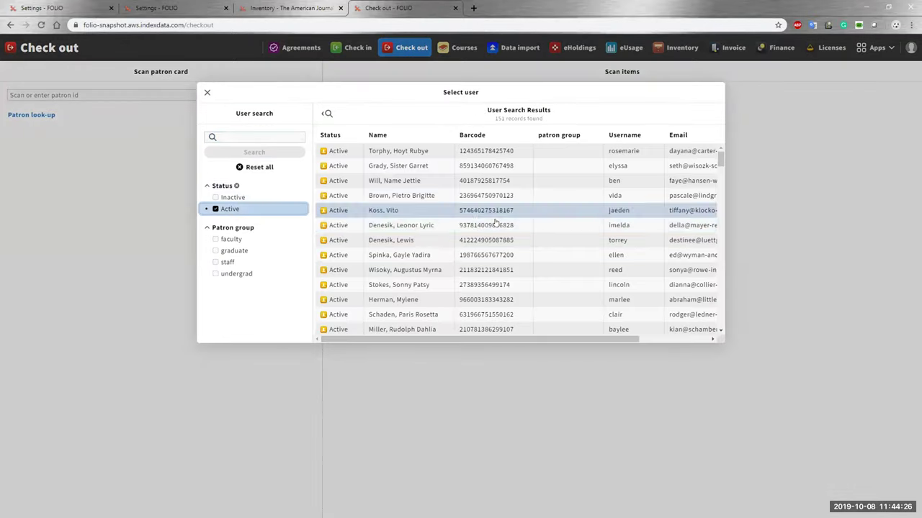
pyautogui.click(539, 241)
pyautogui.click(400, 95)
pyautogui.hotkey('ctrl', 'v')
pyautogui.click(541, 100)
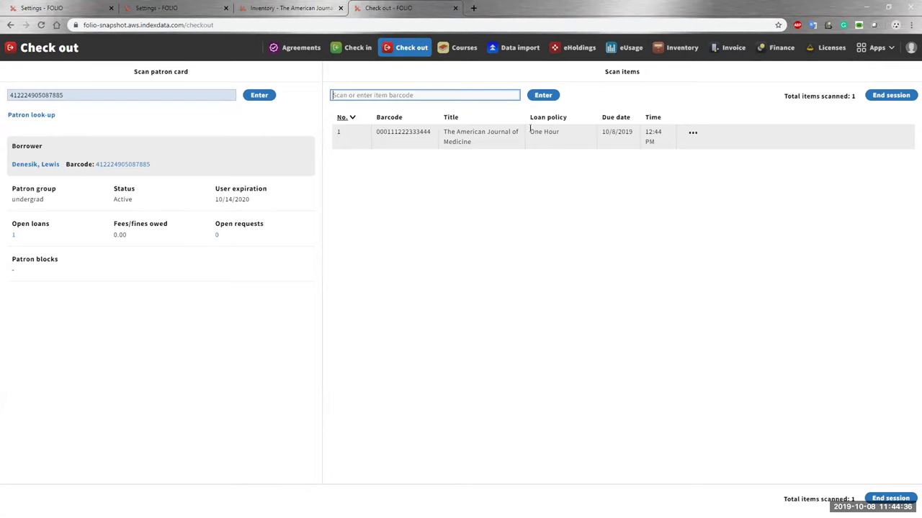
pyautogui.click(170, 9)
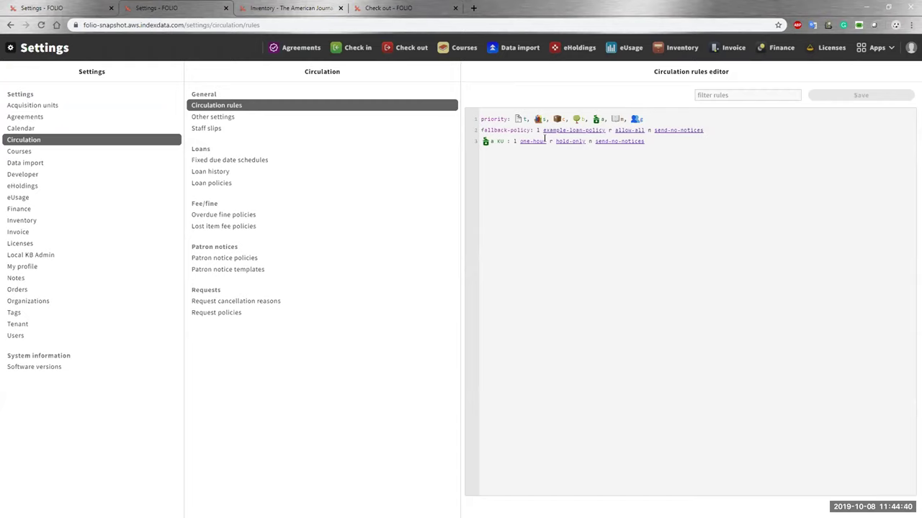
pyautogui.click(545, 141)
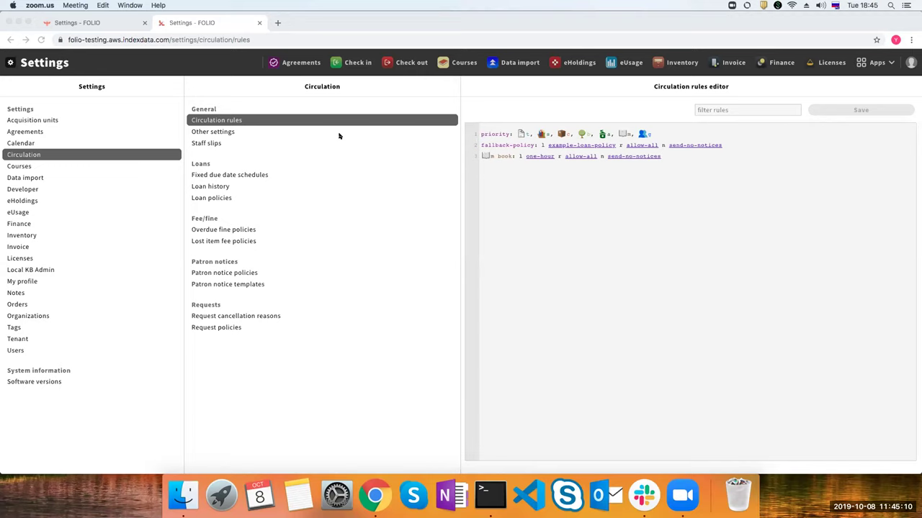
# Start a new rule on line 4 with a location criterion under KU > CC > DI.
pyautogui.click(537, 196)
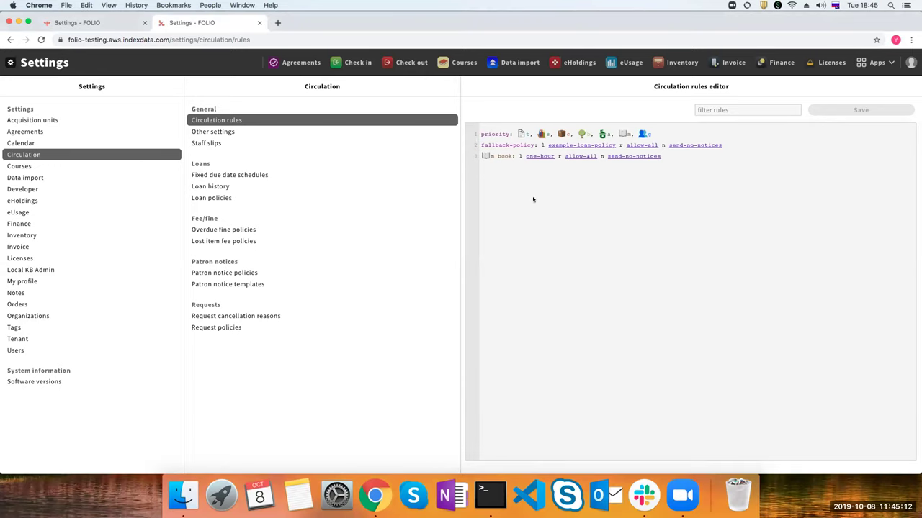
pyautogui.press('Return')
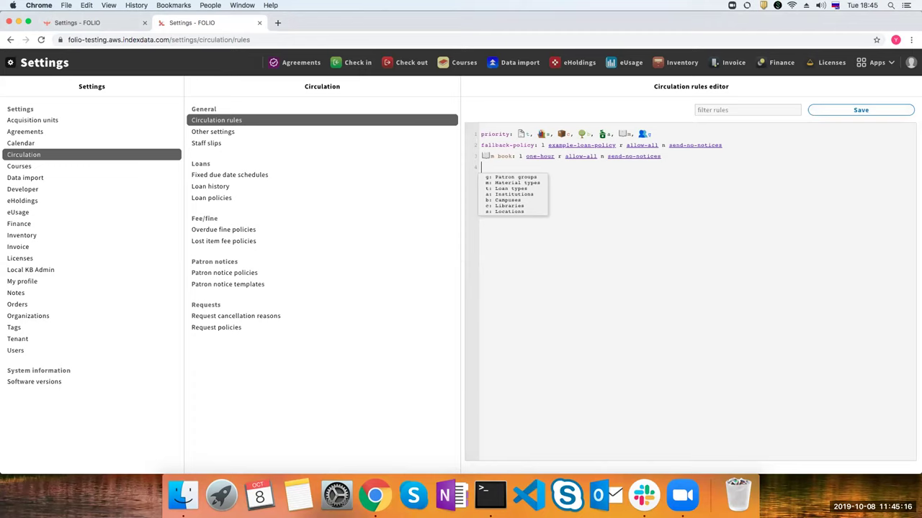
pyautogui.click(529, 211)
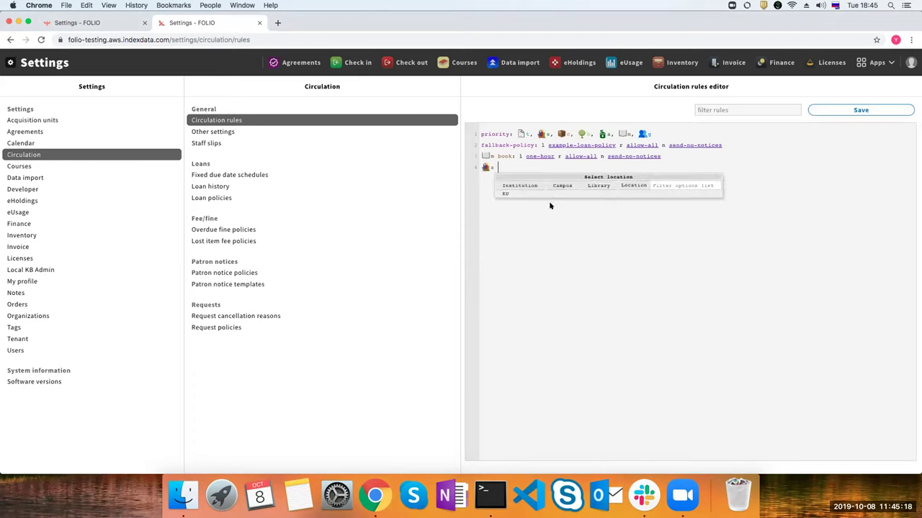
pyautogui.click(526, 193)
pyautogui.click(565, 200)
pyautogui.click(605, 199)
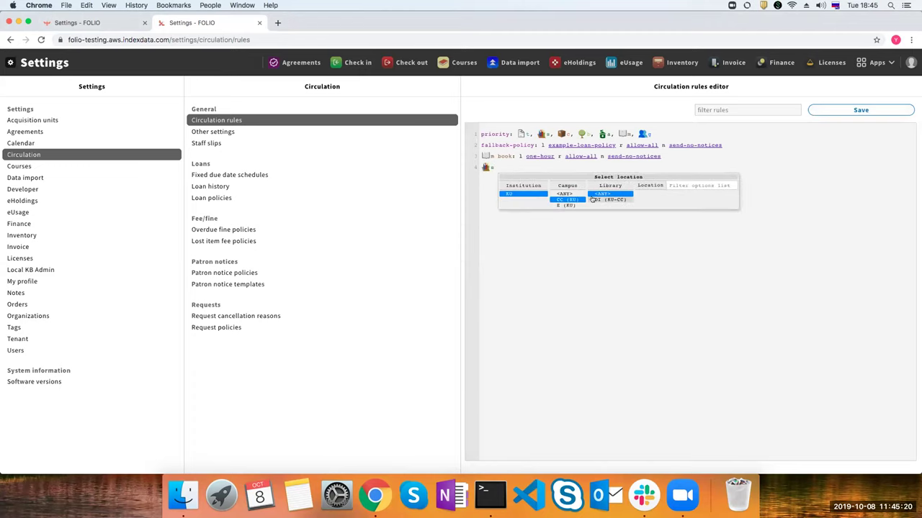
# Add the Annex and SECOND FLOOR locations to line 4 using the 'Secon' filter.
pyautogui.click(671, 185)
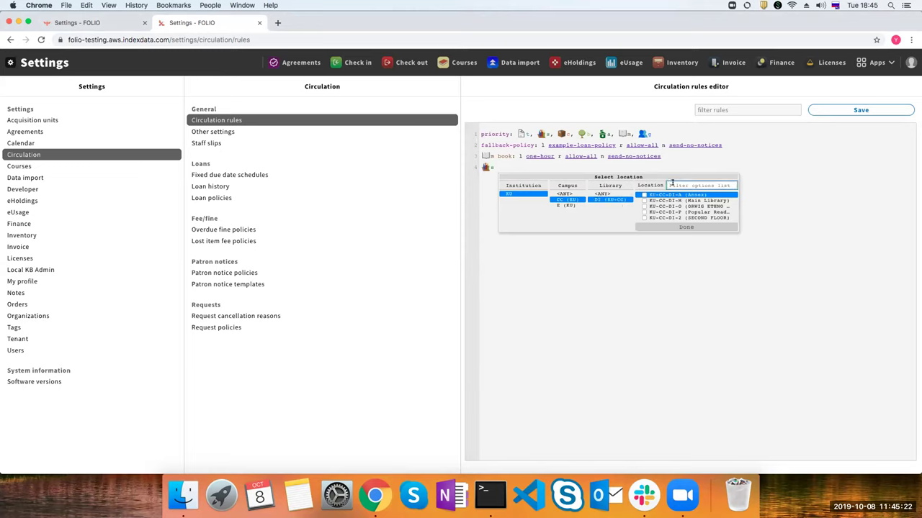
pyautogui.write('Sec')
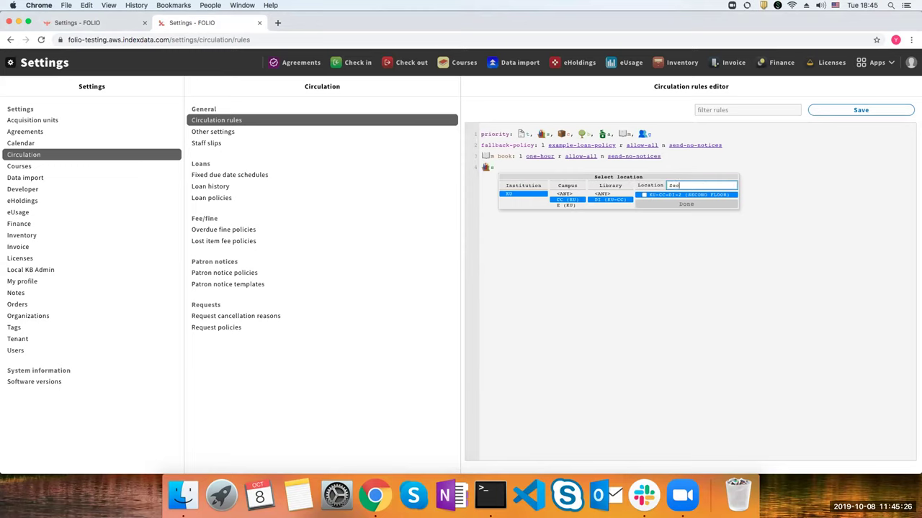
pyautogui.write('on')
pyautogui.press('Return')
pyautogui.moveTo(685, 184); pyautogui.dragTo(666, 185)
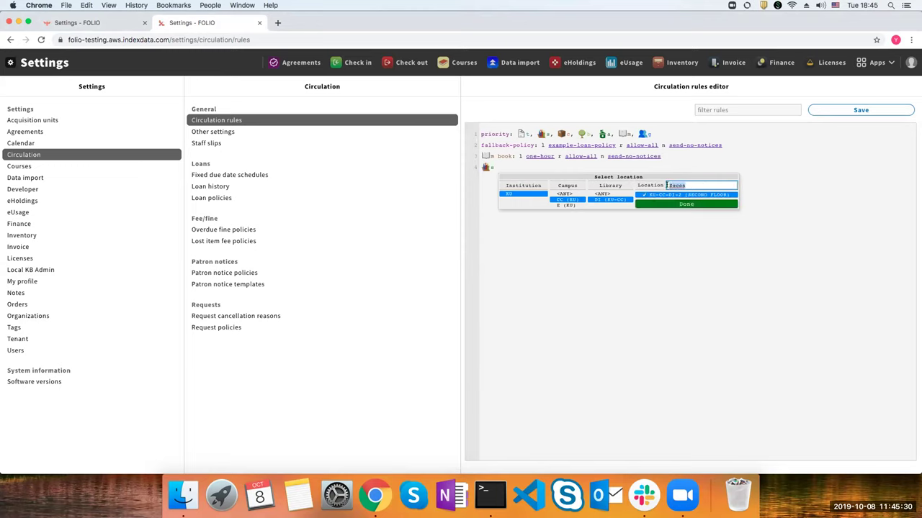
pyautogui.press('BackSpace')
pyautogui.click(650, 226)
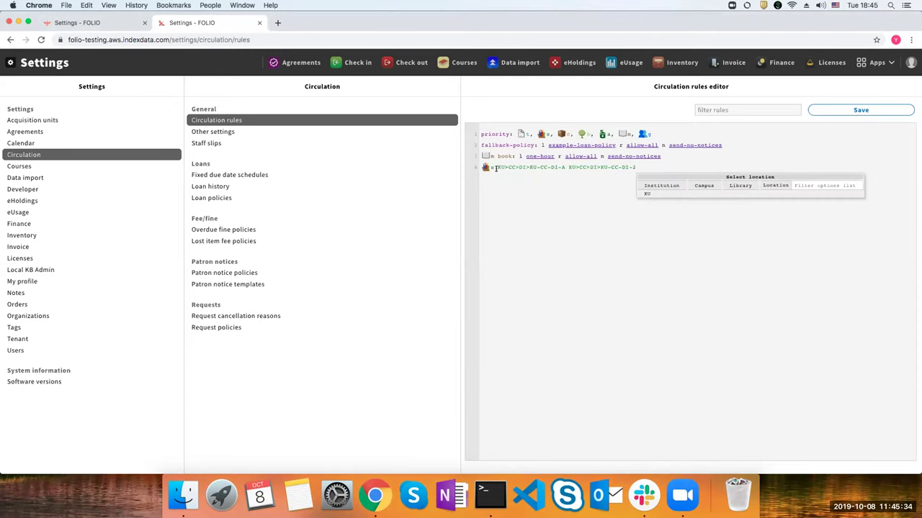
pyautogui.moveTo(496, 168); pyautogui.dragTo(563, 166)
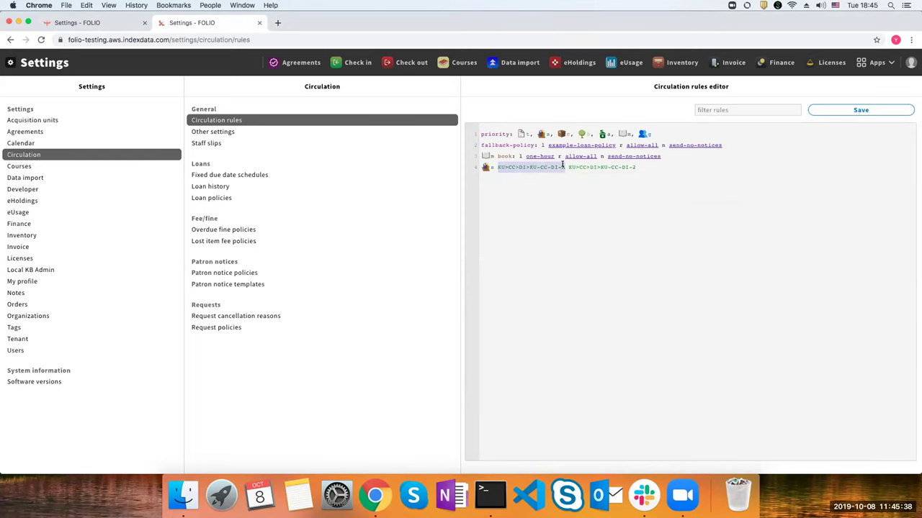
pyautogui.click(497, 167)
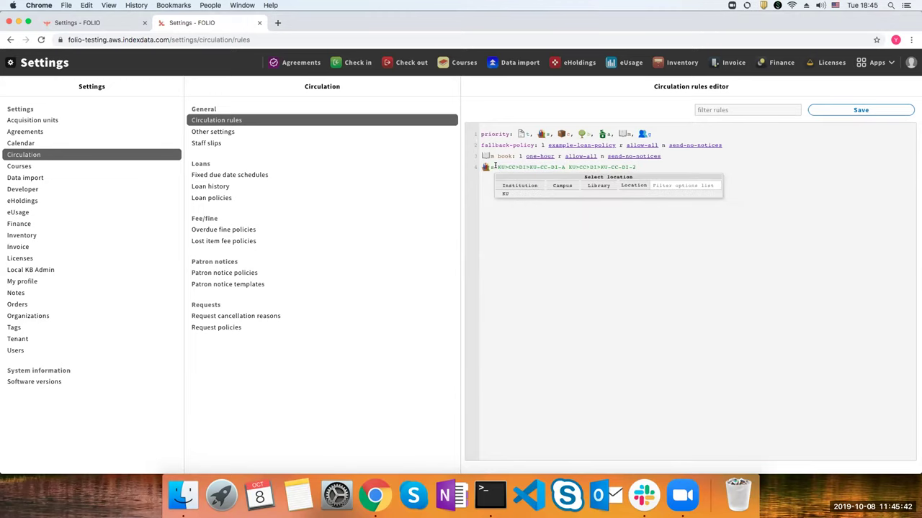
pyautogui.click(501, 166)
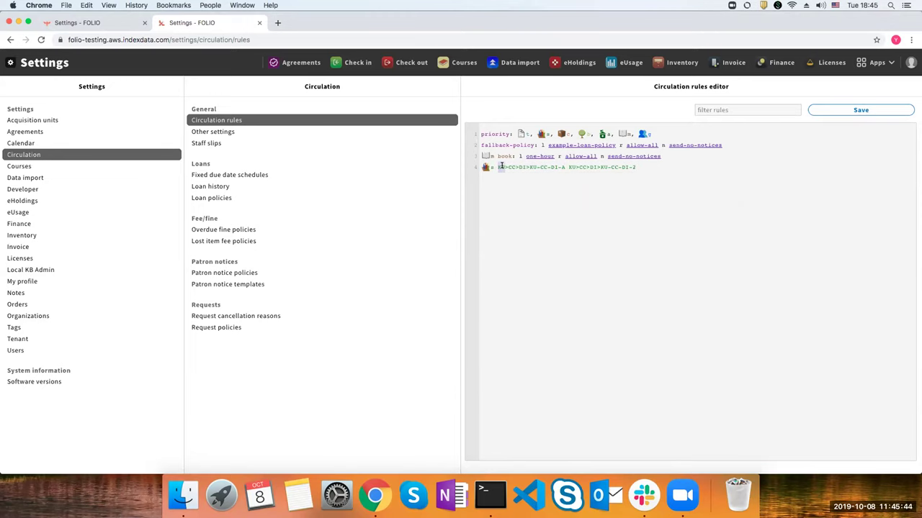
pyautogui.click(503, 166)
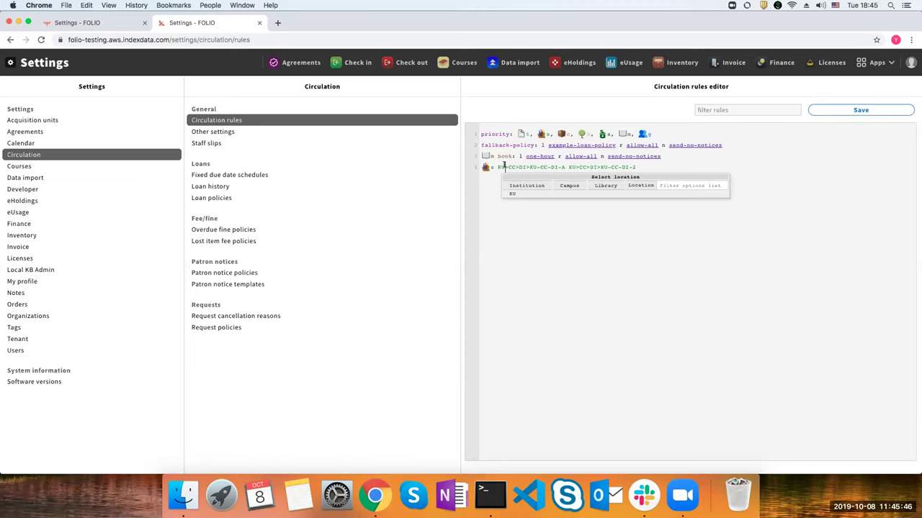
pyautogui.click(503, 166)
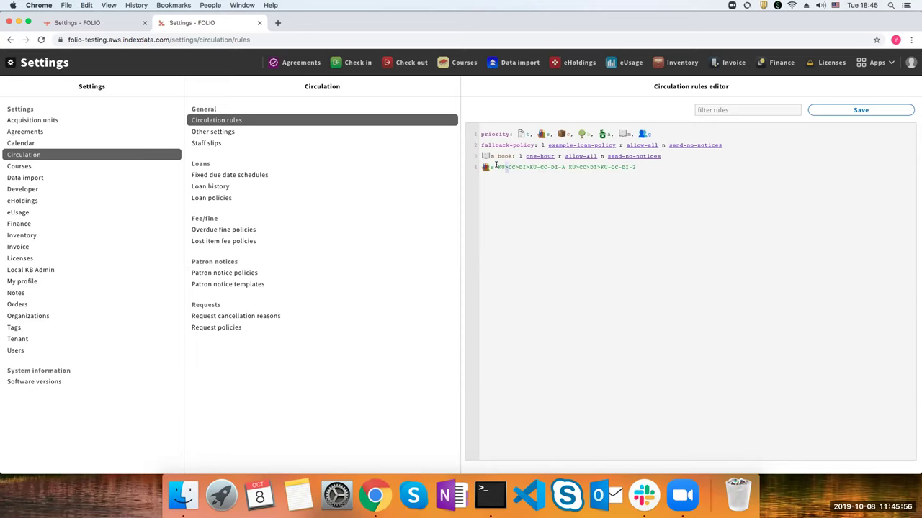
pyautogui.moveTo(498, 167); pyautogui.dragTo(562, 160)
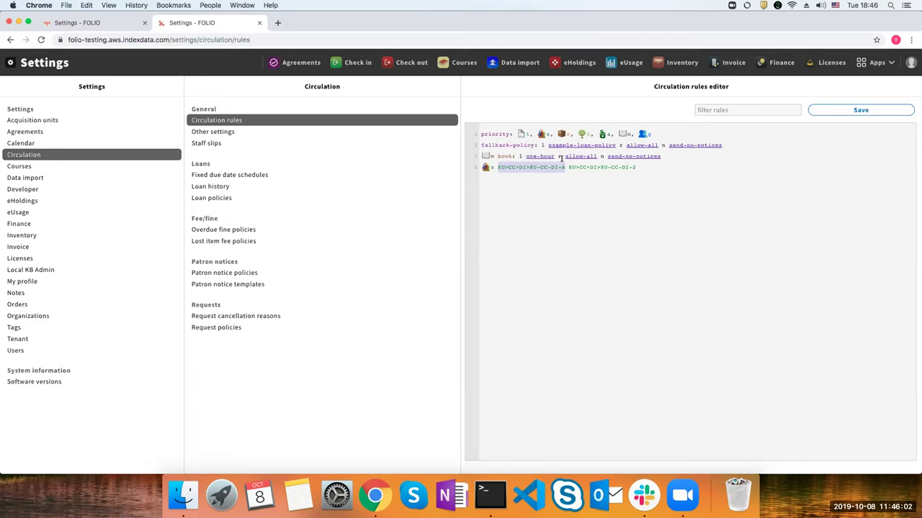
pyautogui.click(641, 166)
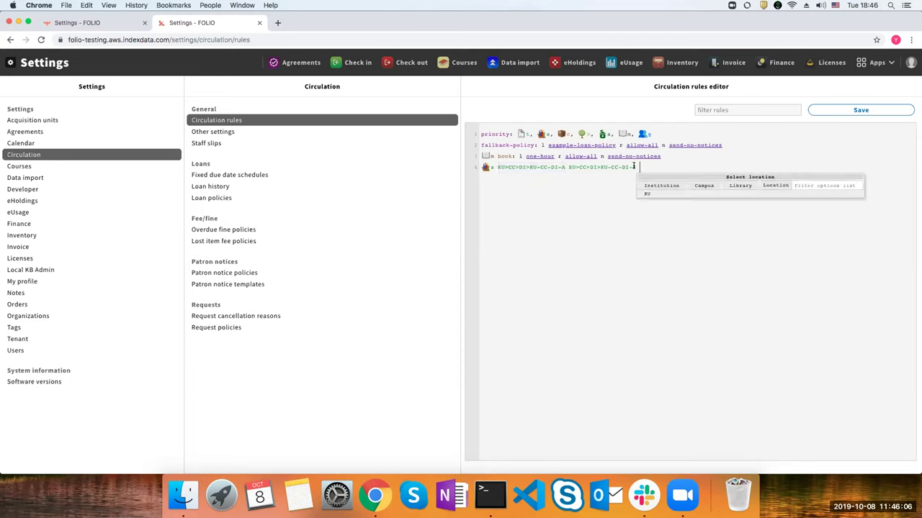
pyautogui.click(666, 193)
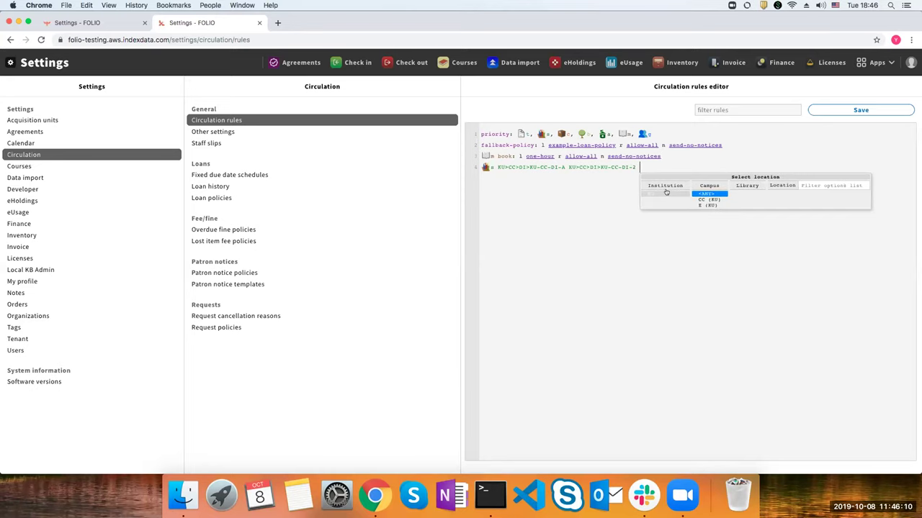
pyautogui.click(667, 192)
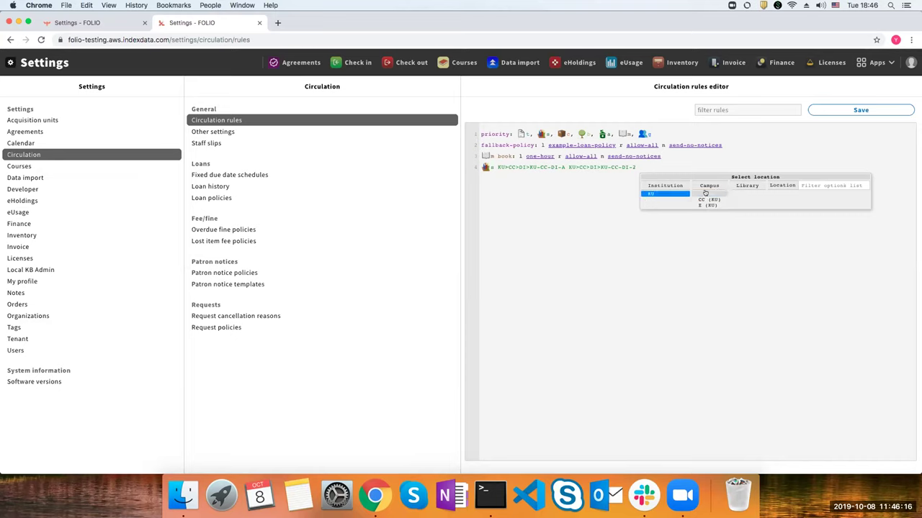
pyautogui.click(705, 193)
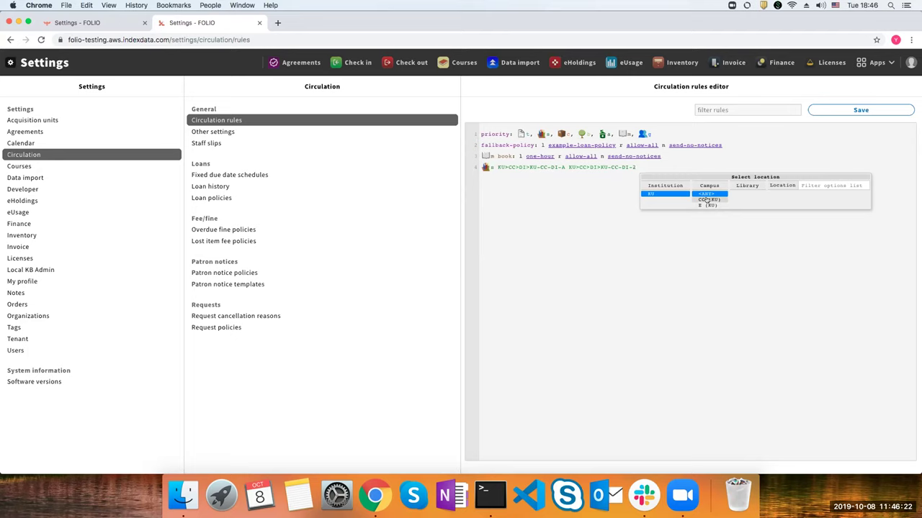
pyautogui.click(707, 200)
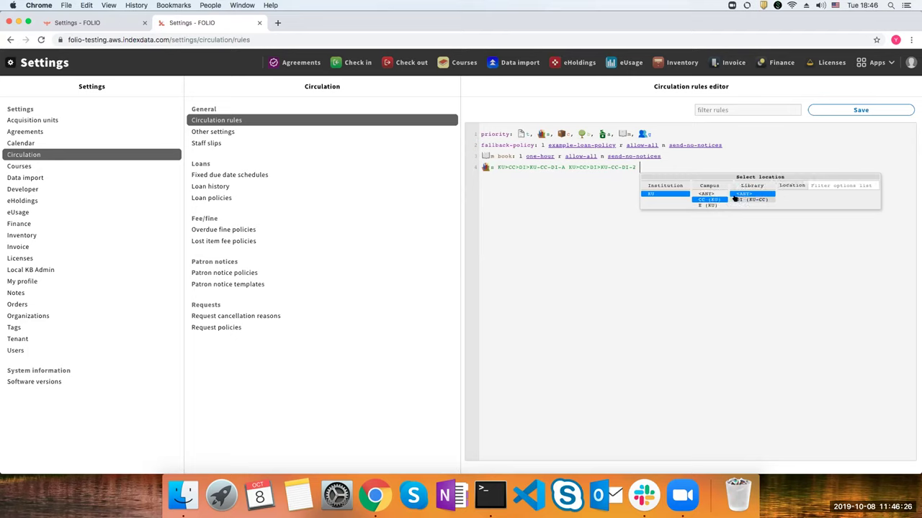
pyautogui.click(708, 205)
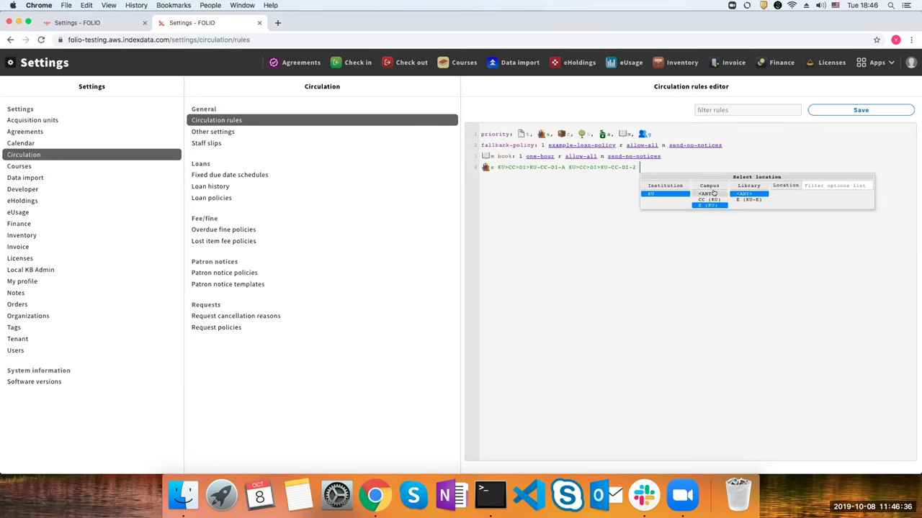
pyautogui.click(713, 193)
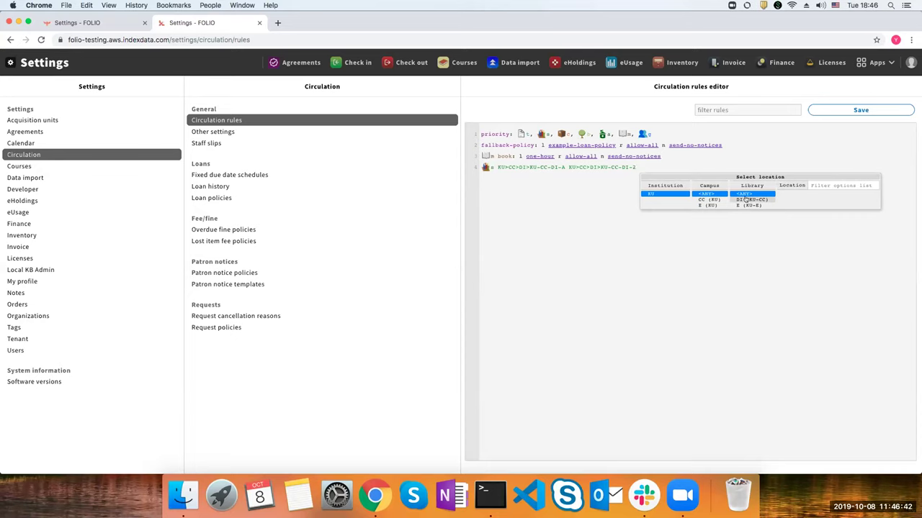
pyautogui.click(681, 495)
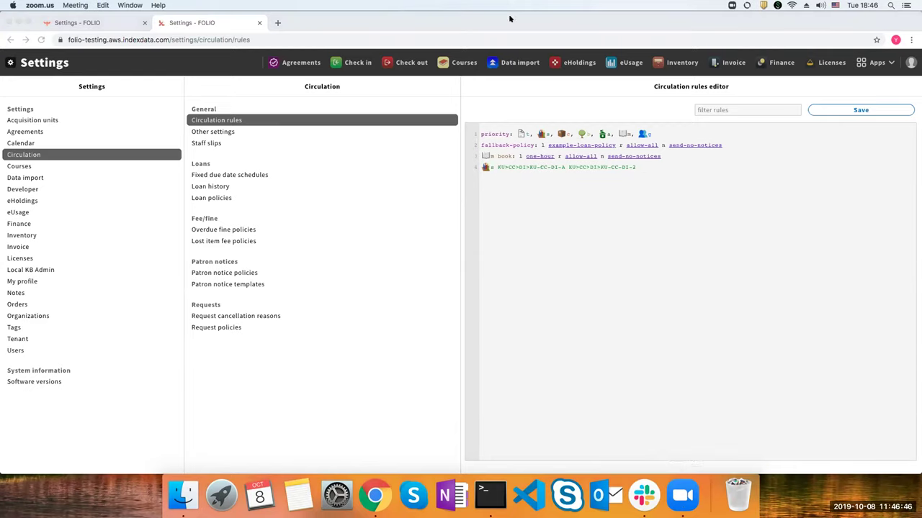
pyautogui.click(509, 19)
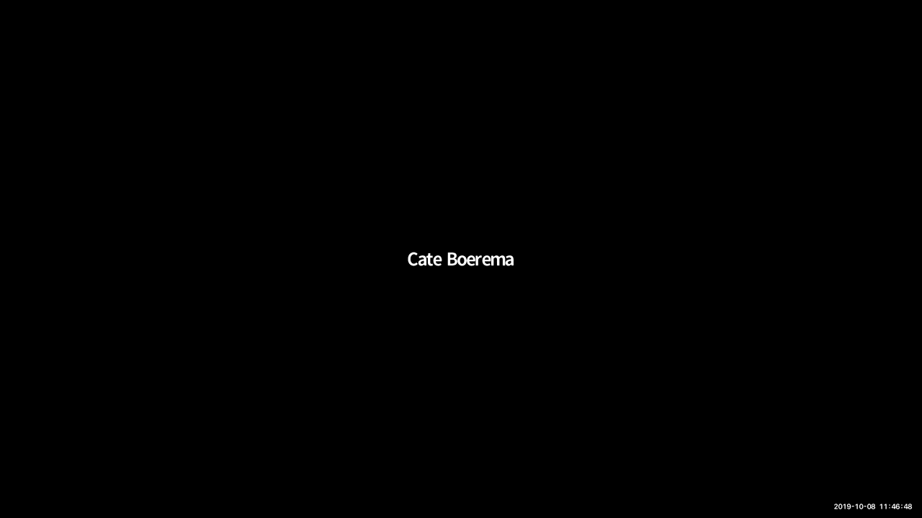
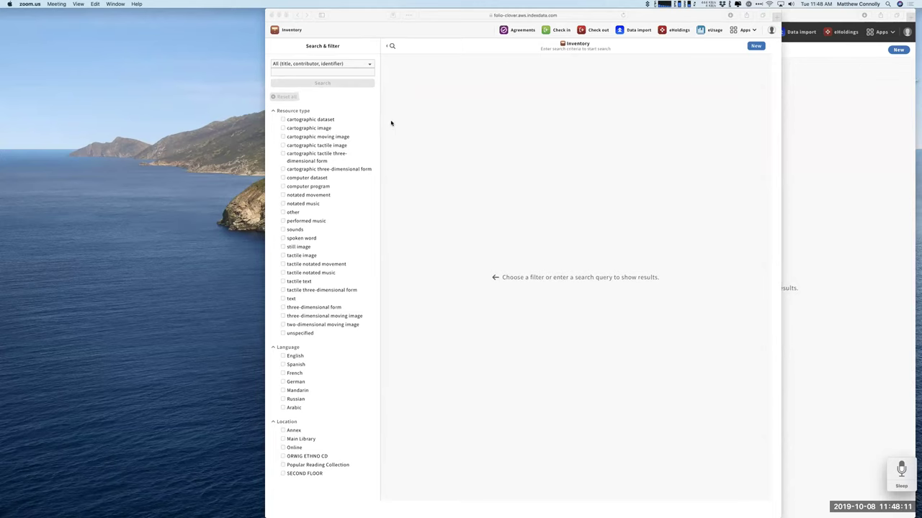
# Explore the Resource type and Language filters, trying then clearing 'm' as a language.
pyautogui.click(810, 22)
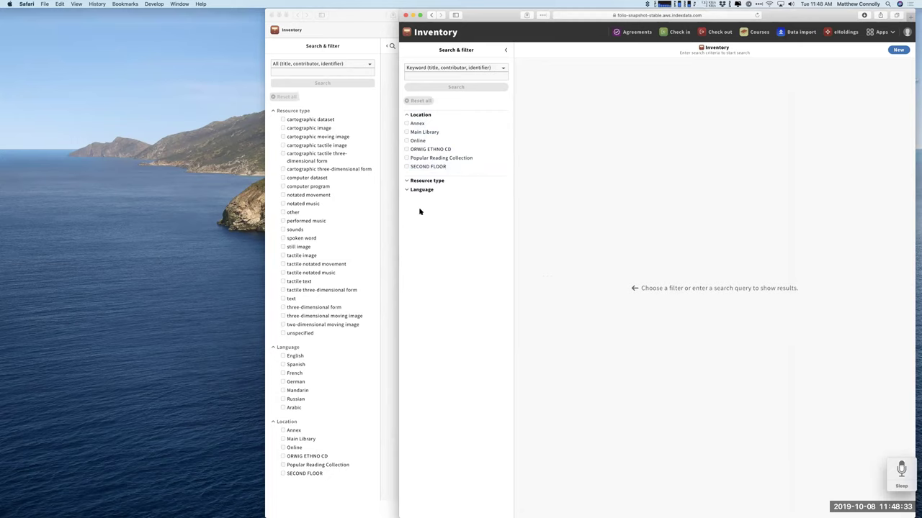
pyautogui.click(426, 182)
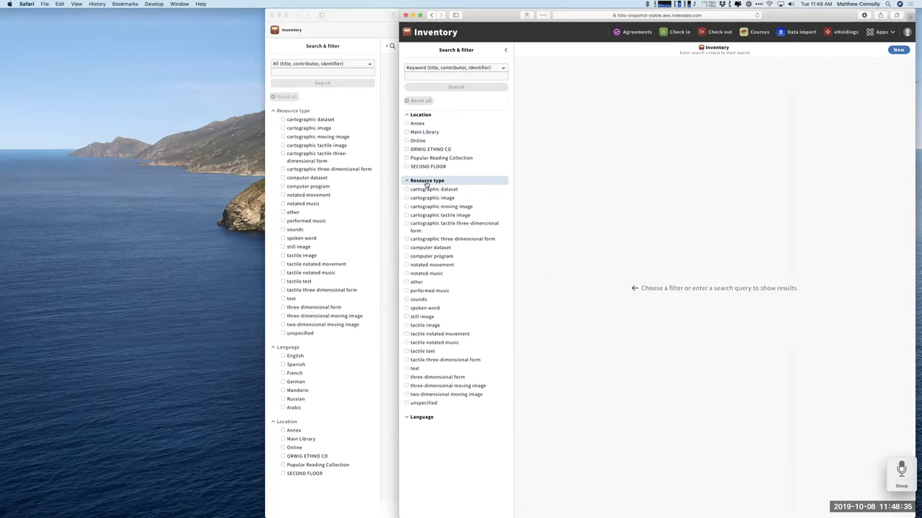
pyautogui.click(427, 181)
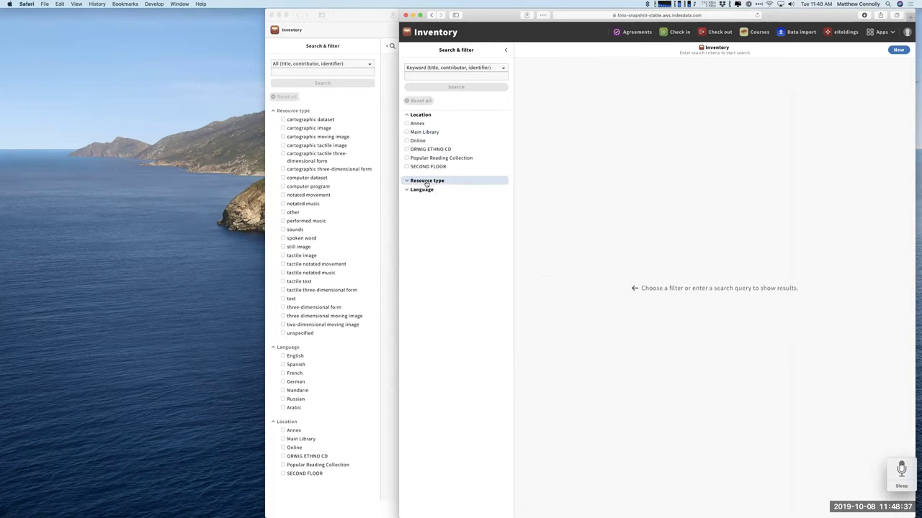
pyautogui.click(411, 190)
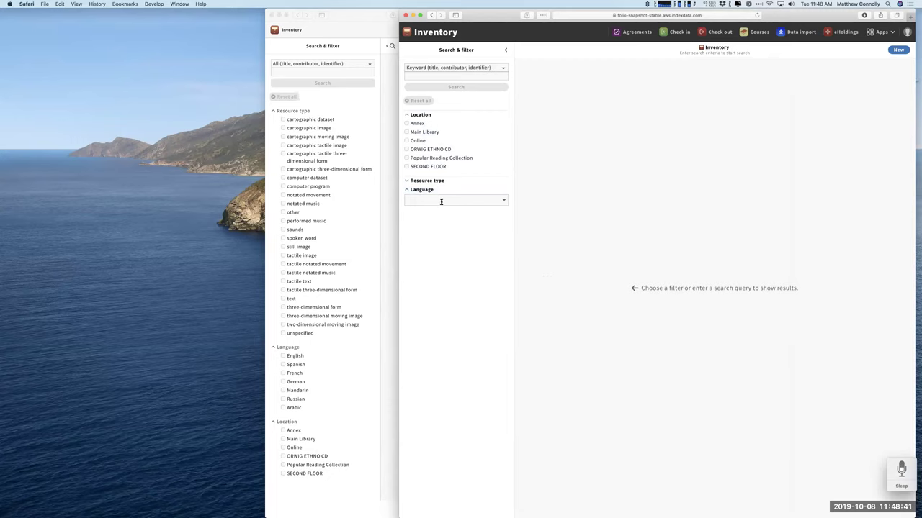
pyautogui.click(469, 199)
pyautogui.scroll(-1, 455, 241)
pyautogui.scroll(1, 454, 240)
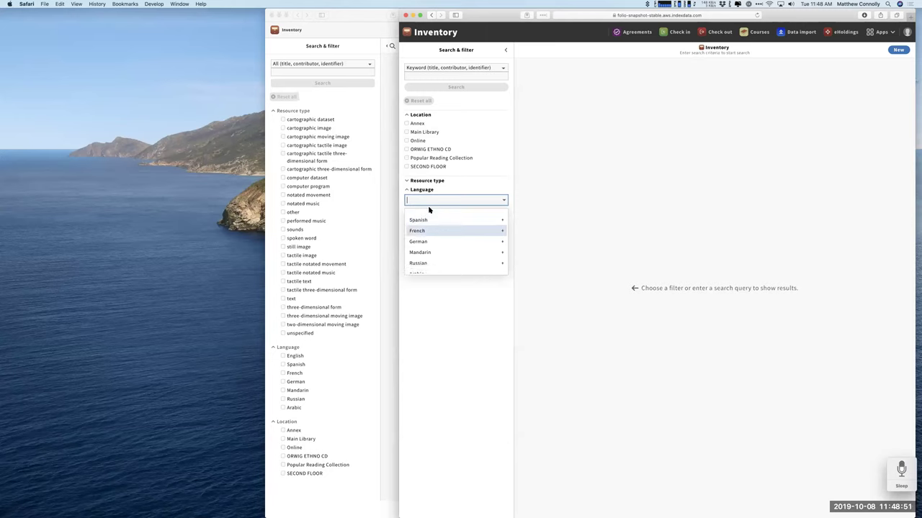
pyautogui.scroll(-1, 439, 230)
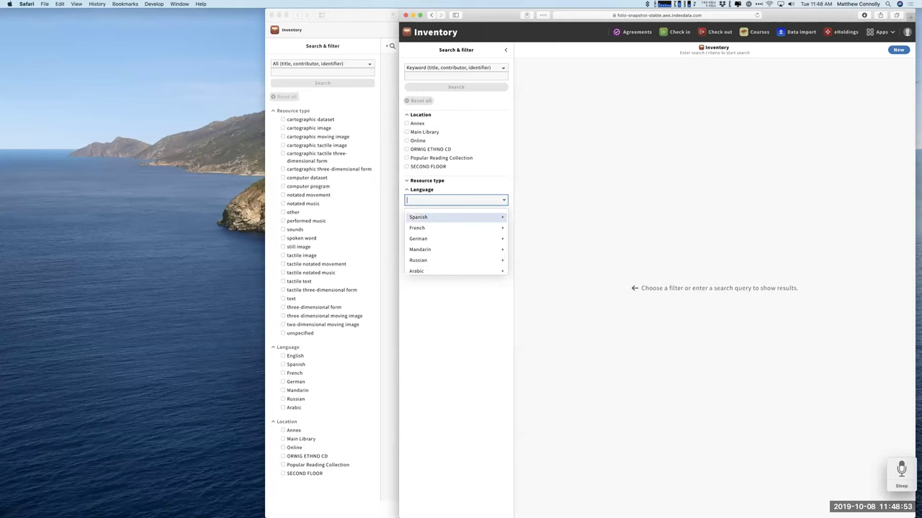
pyautogui.write('m')
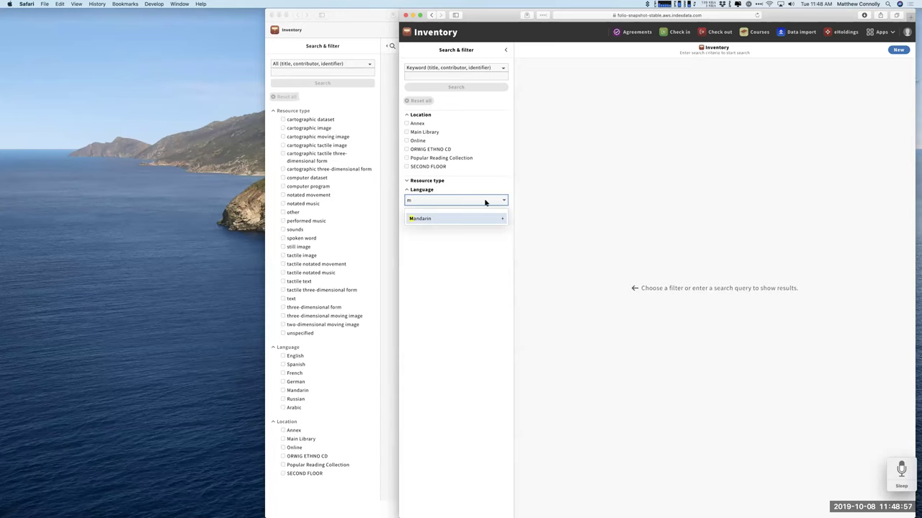
pyautogui.doubleClick(416, 202)
pyautogui.click(458, 290)
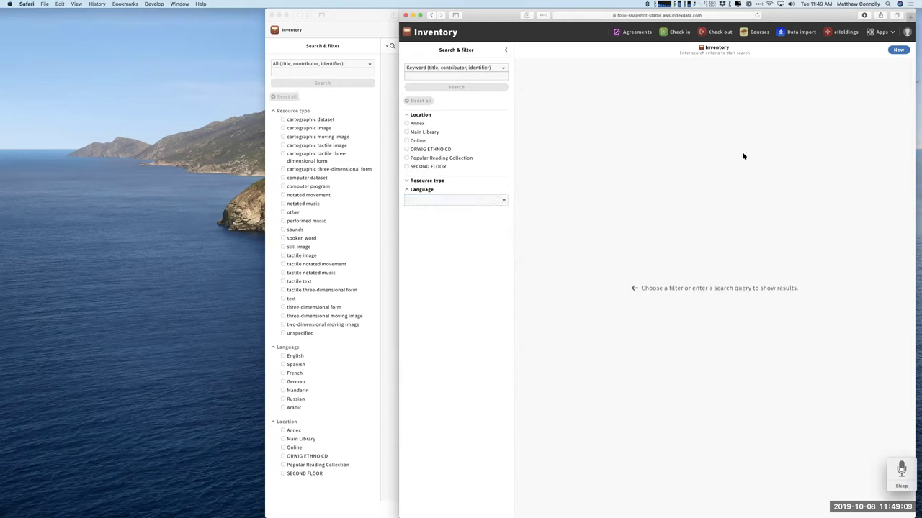
# Search Inventory by keyword 'harpo' and open the Harpo Speaks! instance record.
pyautogui.click(458, 76)
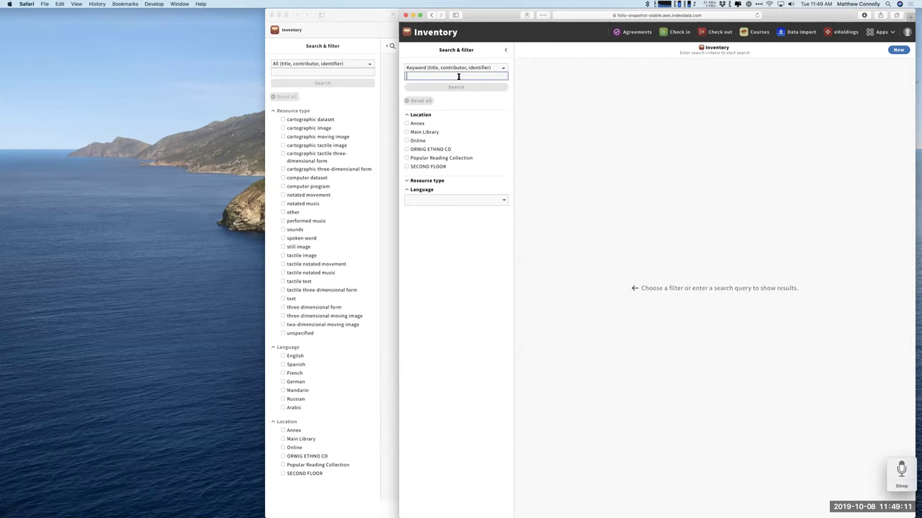
pyautogui.write('h')
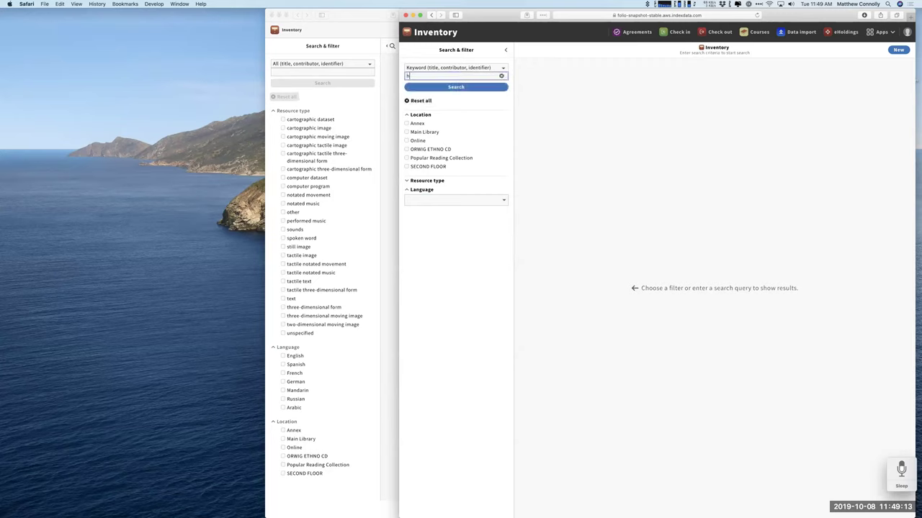
pyautogui.write('arpo')
pyautogui.click(474, 88)
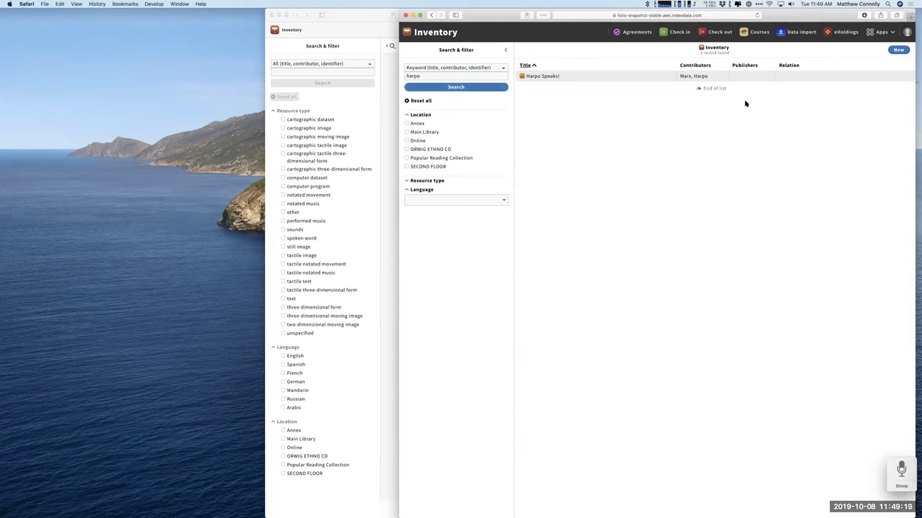
pyautogui.click(649, 79)
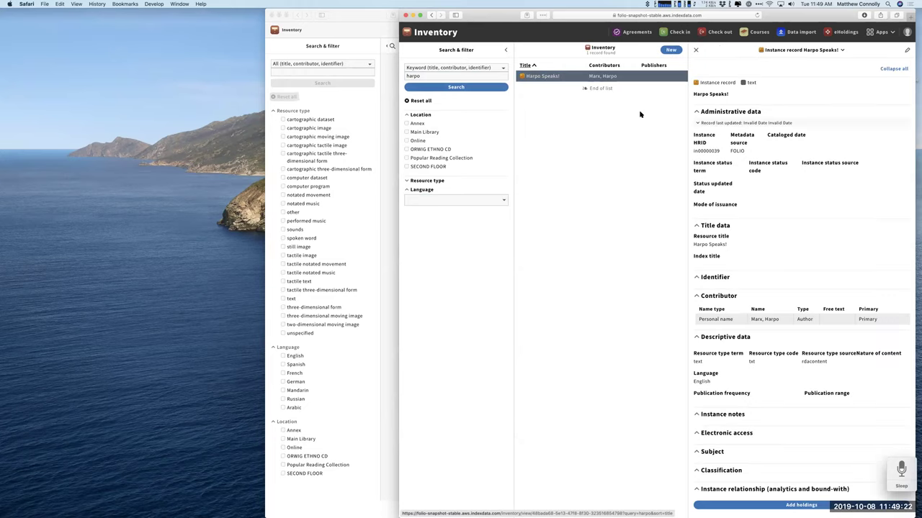
# Edit the Harpo Speaks! record and add autobiography as a nature of content term.
pyautogui.click(907, 52)
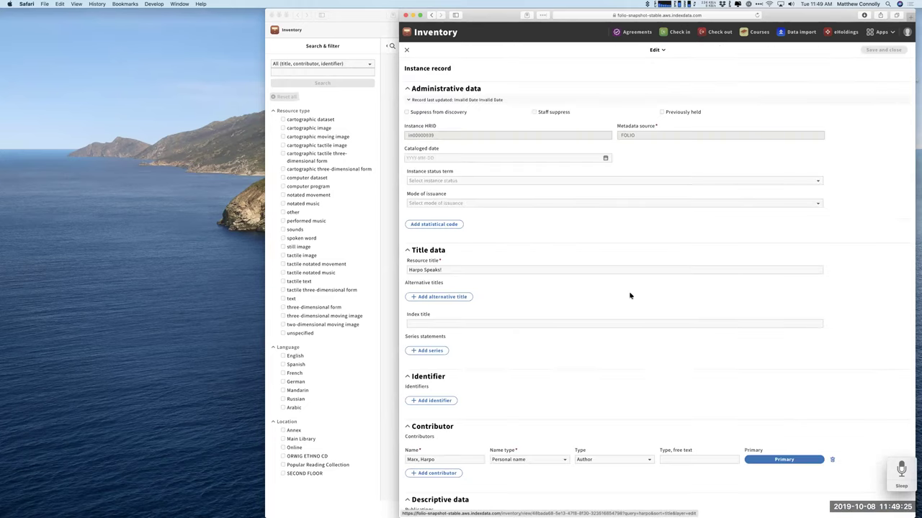
pyautogui.scroll(-10, 549, 304)
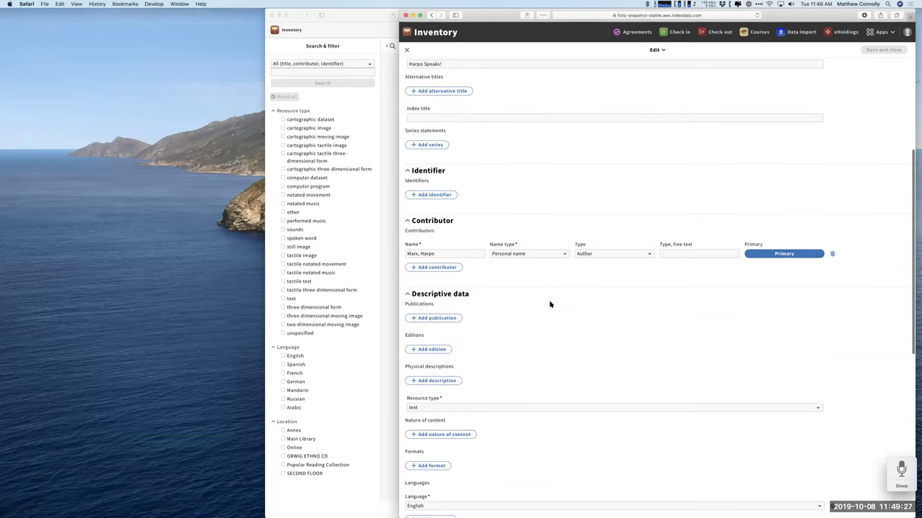
pyautogui.scroll(-2, 550, 304)
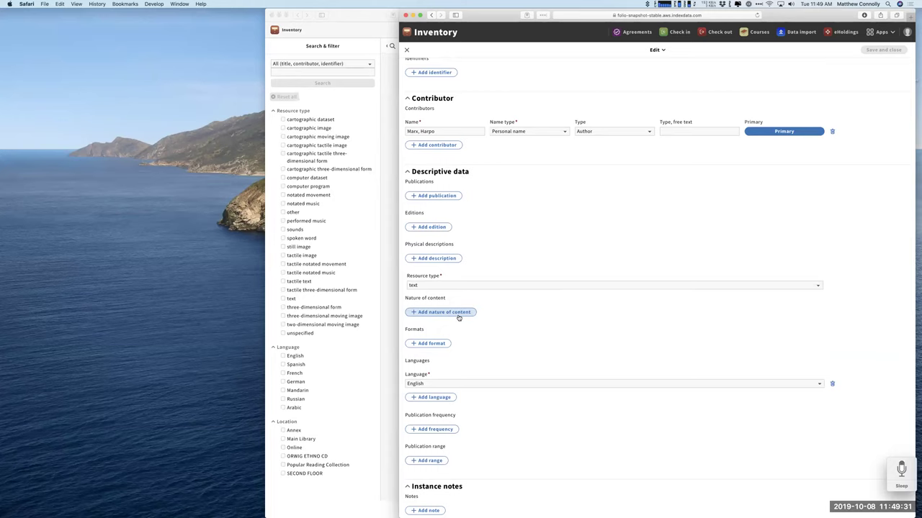
pyautogui.click(457, 317)
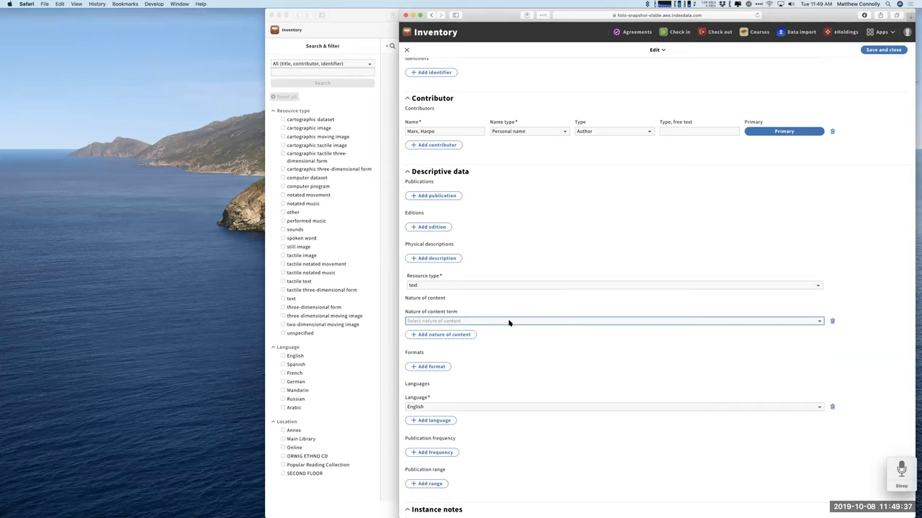
pyautogui.click(556, 322)
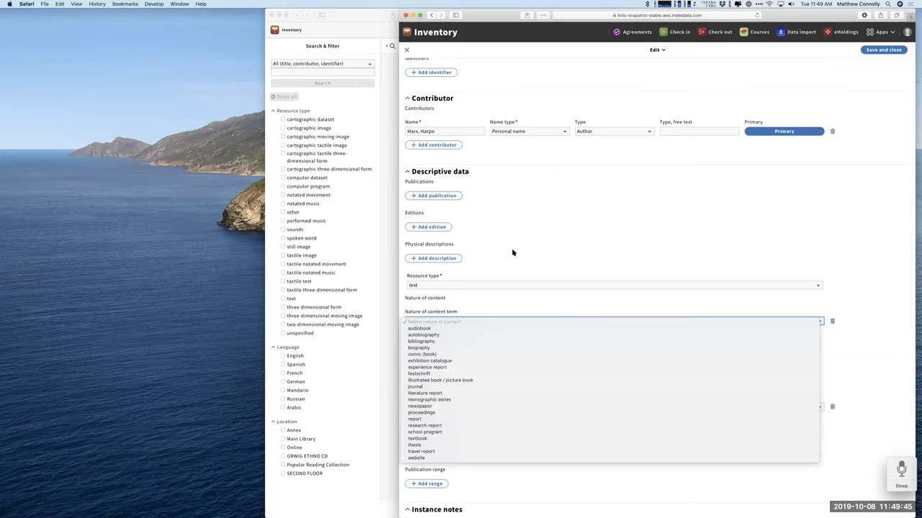
pyautogui.click(436, 336)
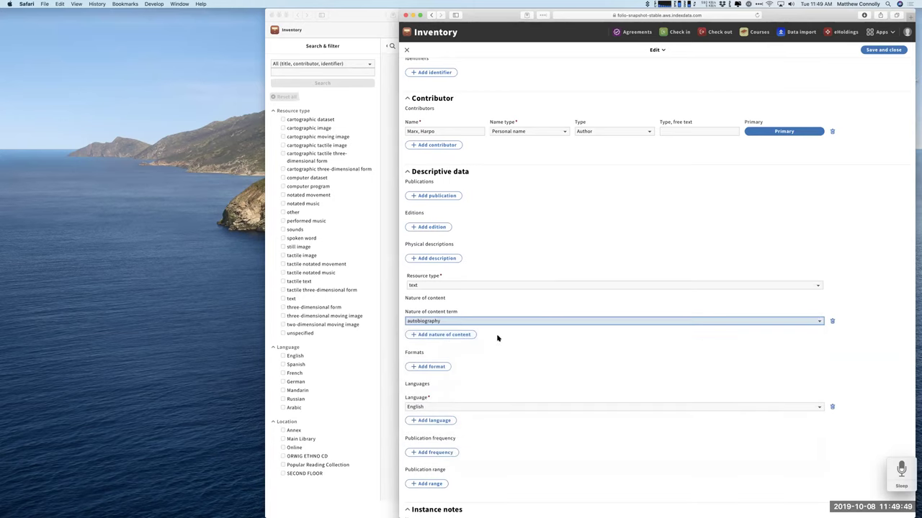
# Add comic (book) as a second nature of content term and save the record.
pyautogui.click(466, 334)
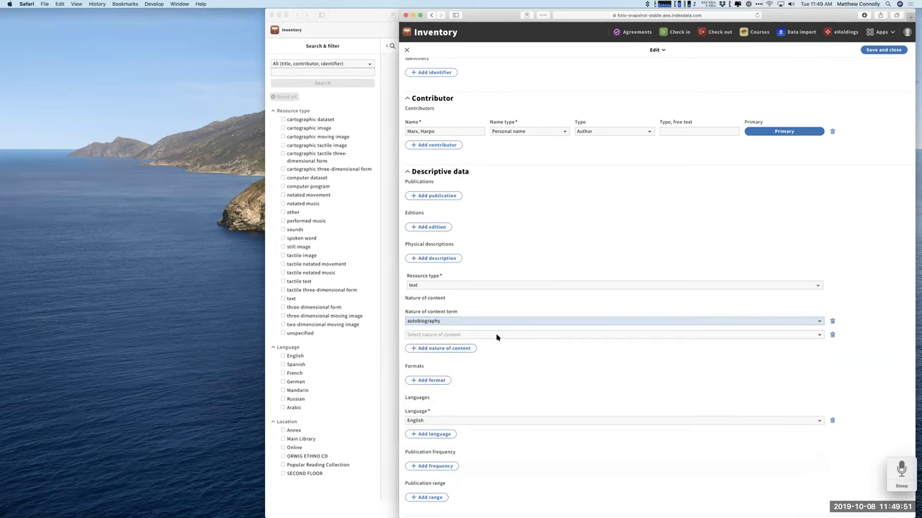
pyautogui.click(496, 336)
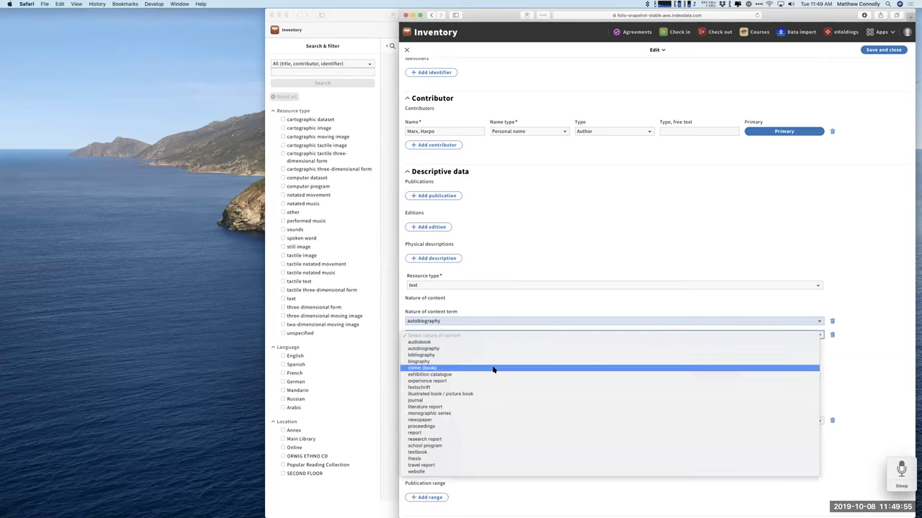
pyautogui.click(494, 368)
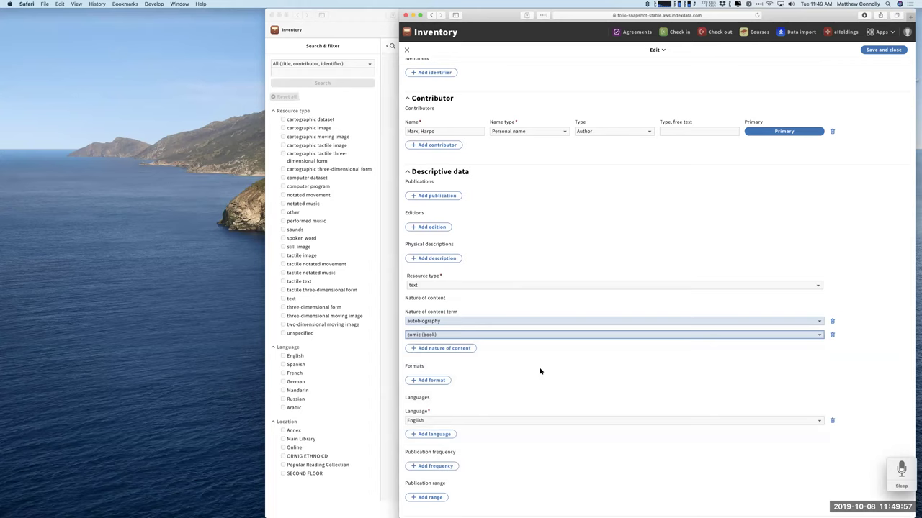
pyautogui.click(879, 52)
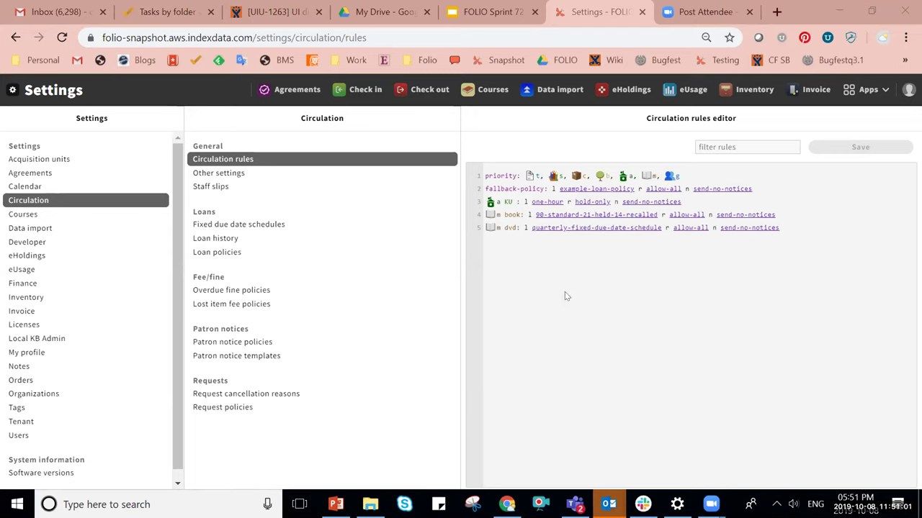
# Review the 90 standard, 21 held, 14 recalled loan policy's 21-day hold loan period, then close it.
pyautogui.click(216, 252)
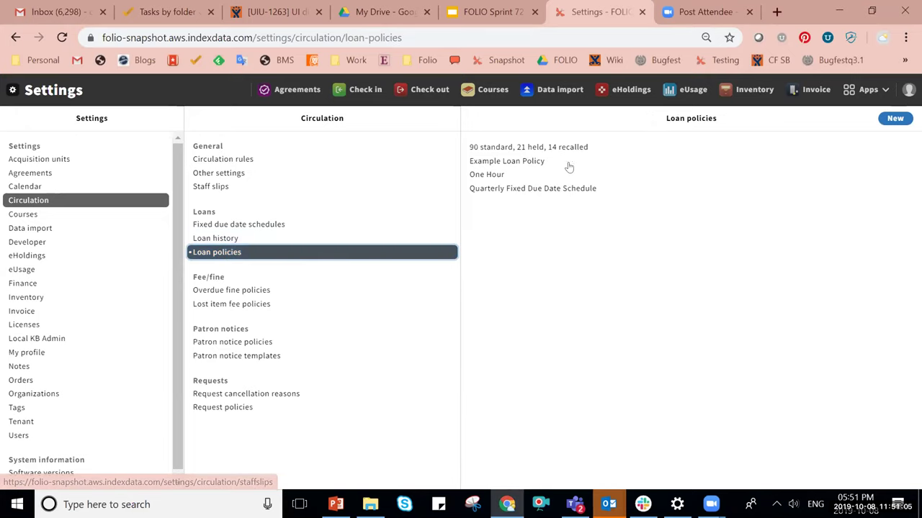
pyautogui.click(533, 147)
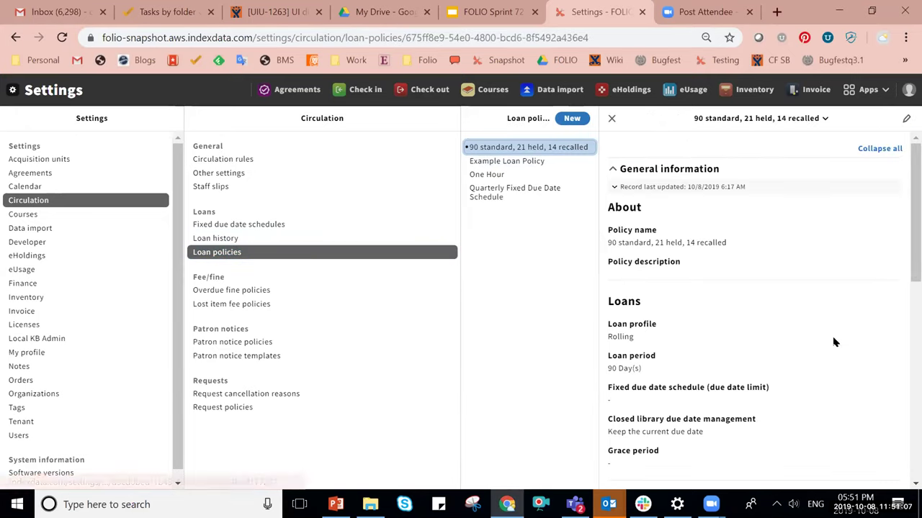
pyautogui.click(906, 118)
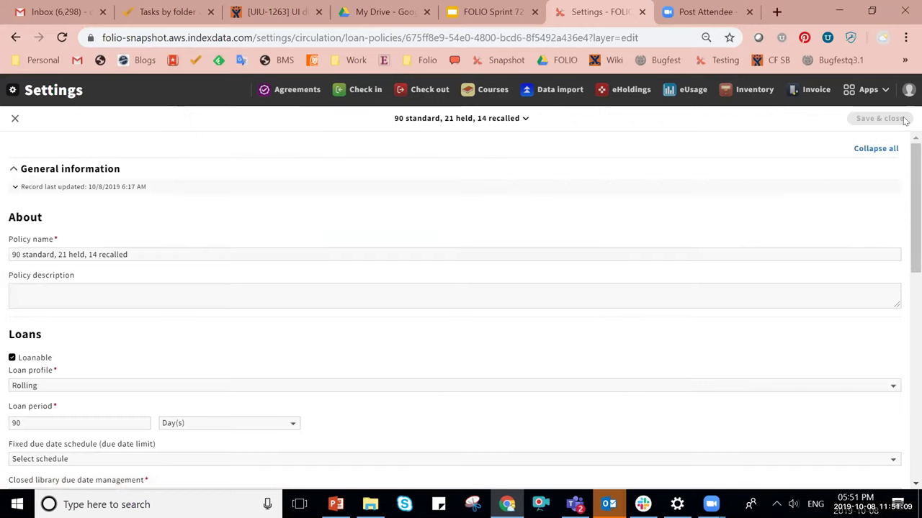
pyautogui.scroll(-1, 496, 202)
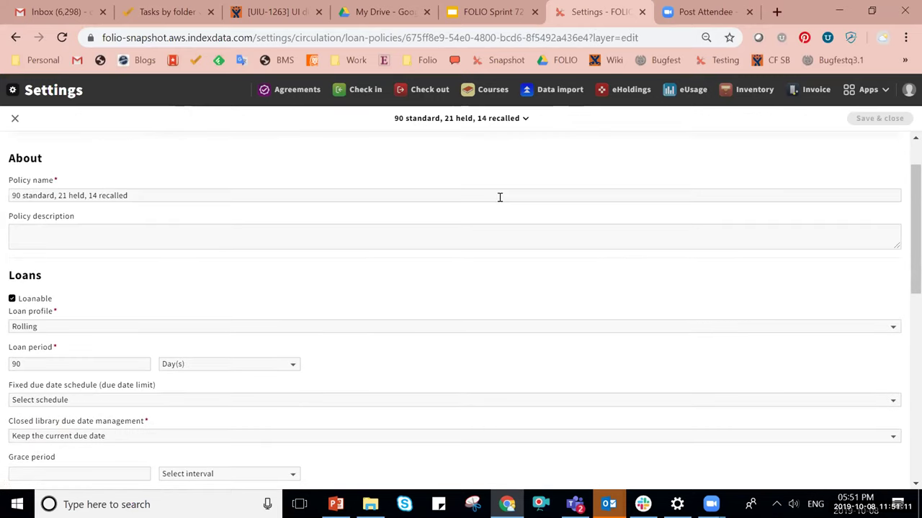
pyautogui.scroll(-1, 500, 198)
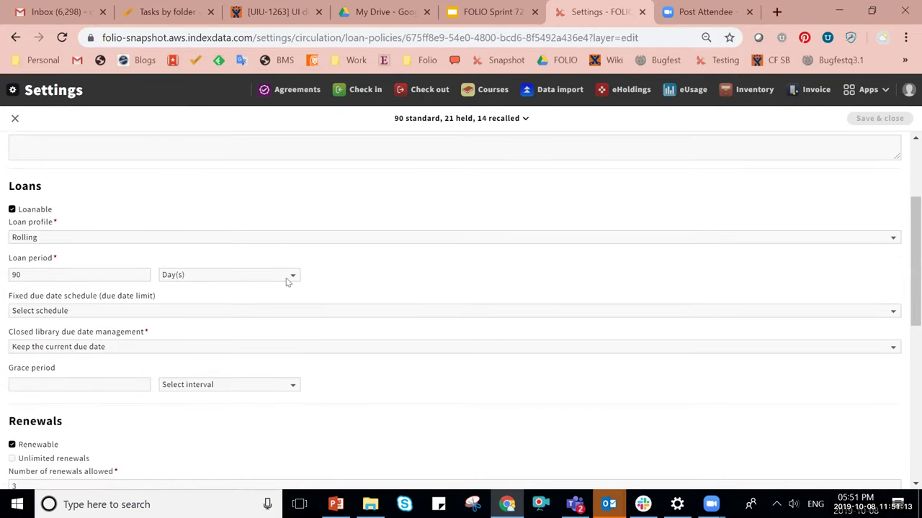
pyautogui.scroll(-2, 402, 277)
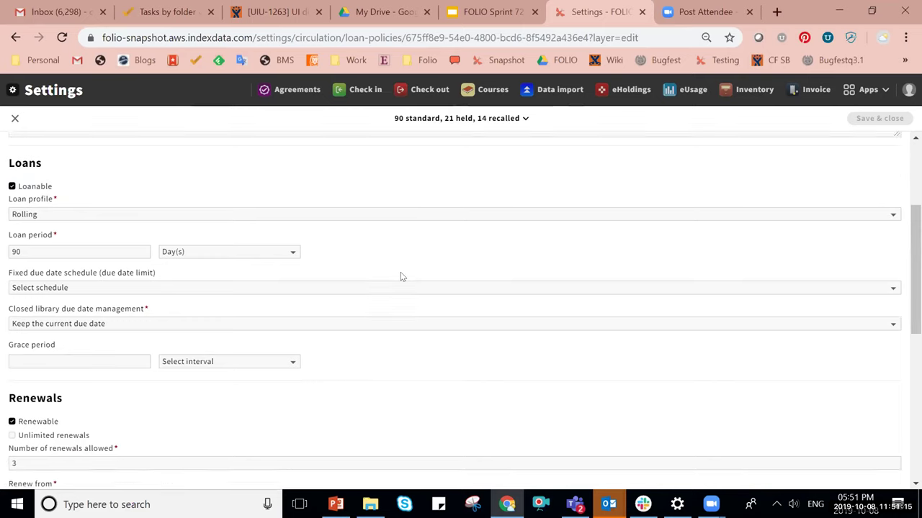
pyautogui.scroll(-1, 329, 343)
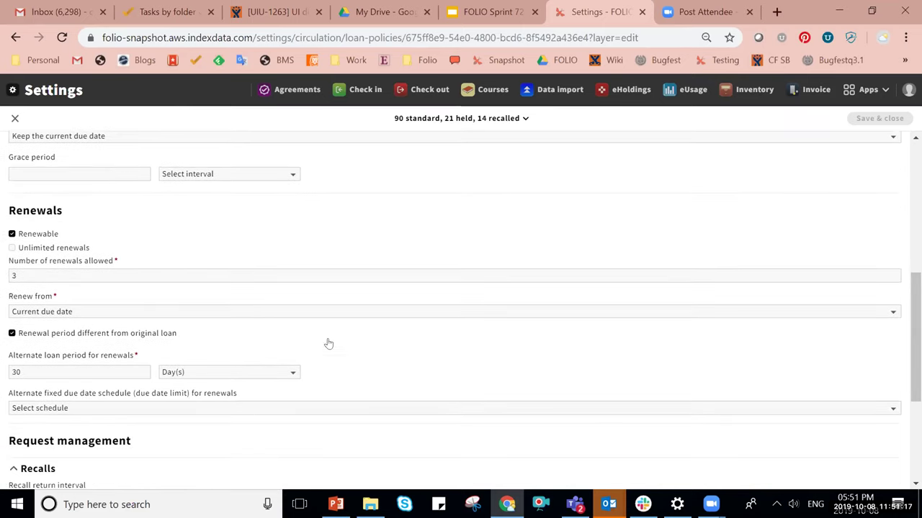
pyautogui.scroll(-1, 329, 344)
pyautogui.scroll(-1, 328, 344)
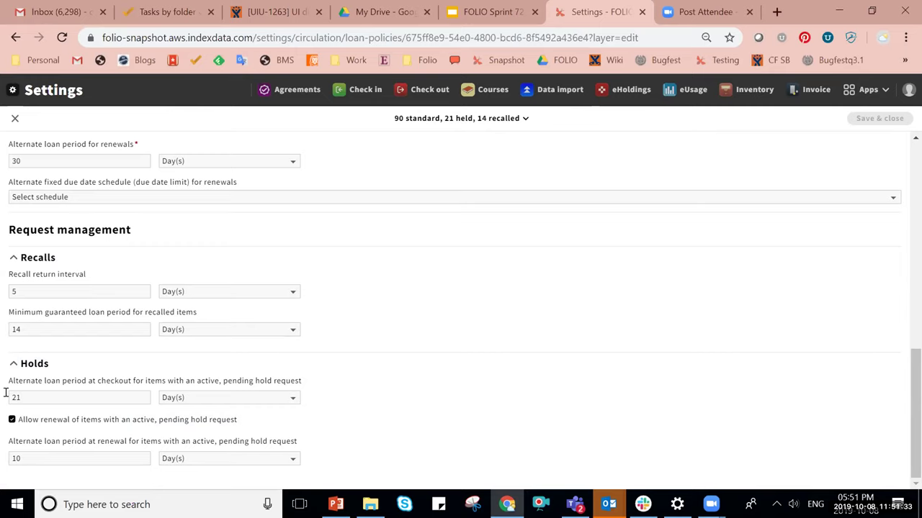
pyautogui.scroll(1, 50, 412)
pyautogui.scroll(-1, 50, 412)
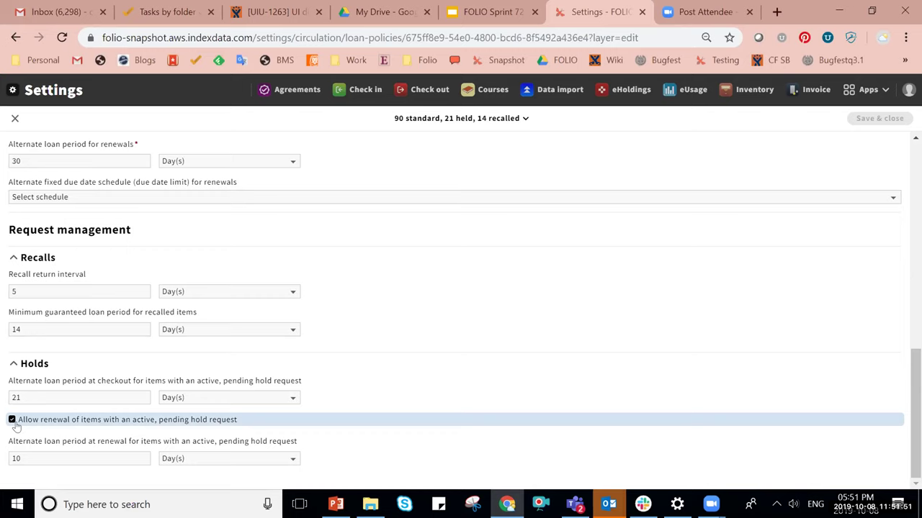
pyautogui.click(36, 399)
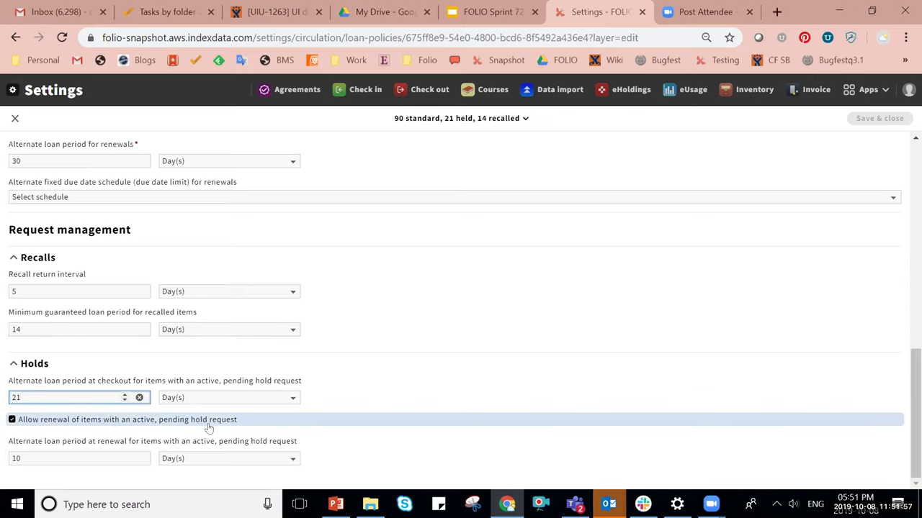
pyautogui.scroll(5, 646, 327)
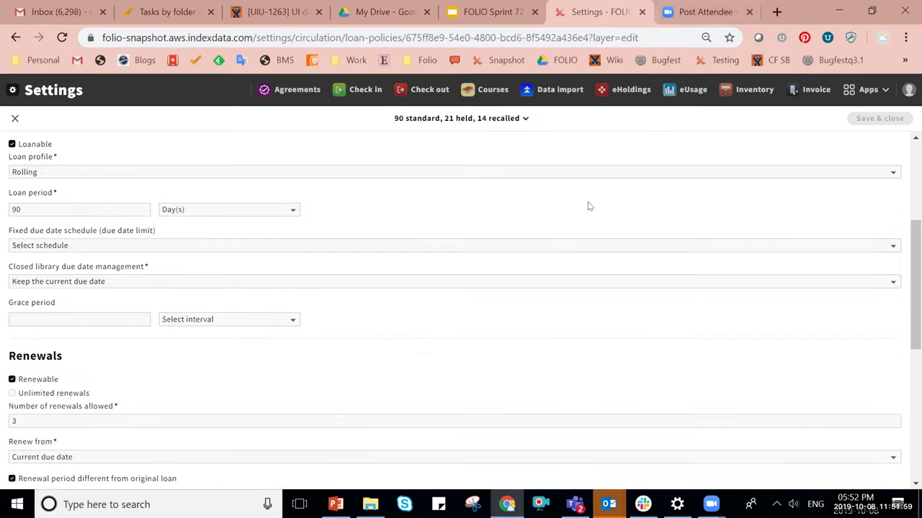
pyautogui.click(15, 118)
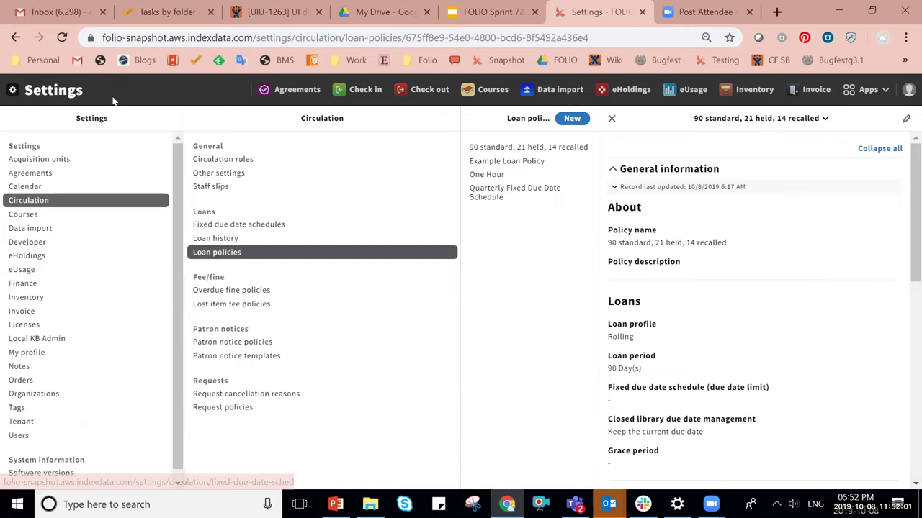
# View the One Hour policy, then inspect the Quarterly Fixed Due Date Schedule policy's holds settings unsaved.
pyautogui.click(515, 180)
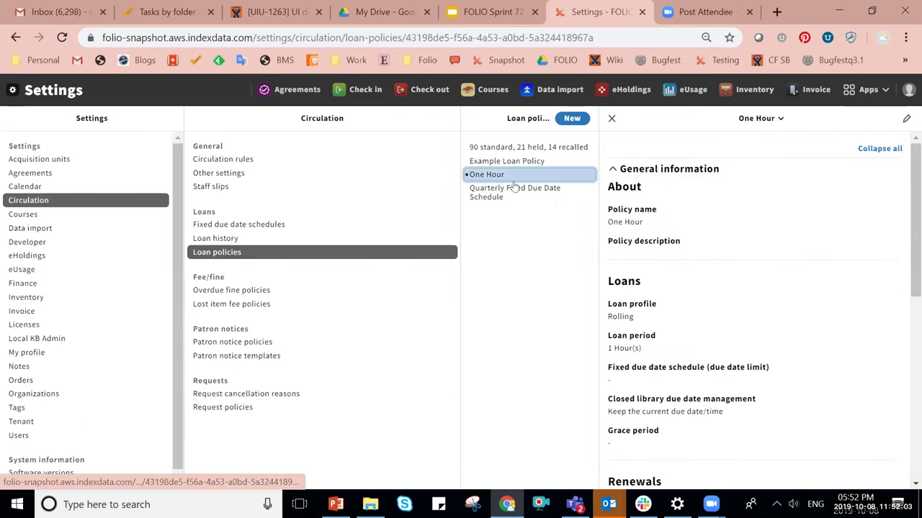
pyautogui.click(516, 189)
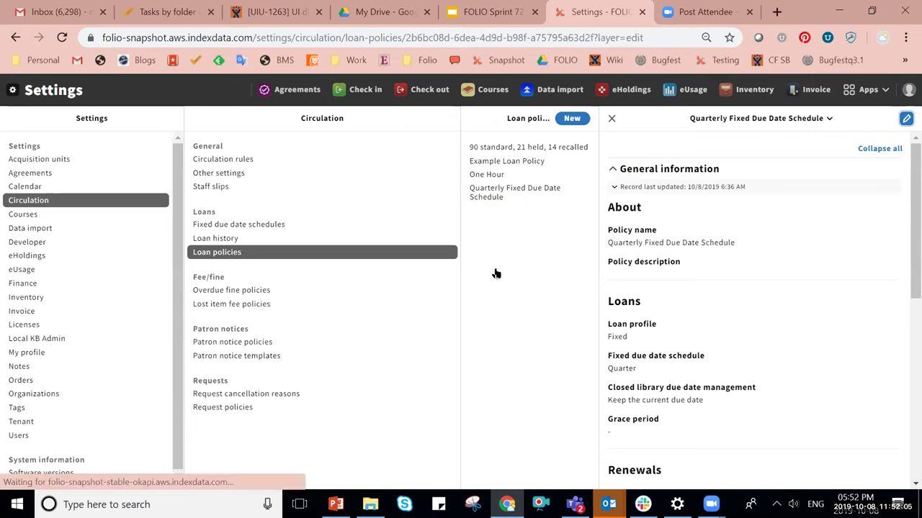
pyautogui.click(342, 222)
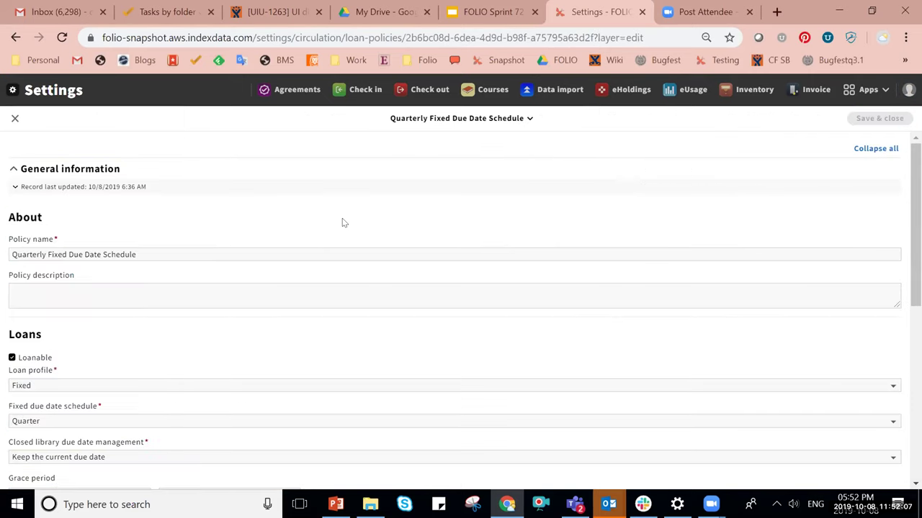
pyautogui.scroll(-2, 342, 223)
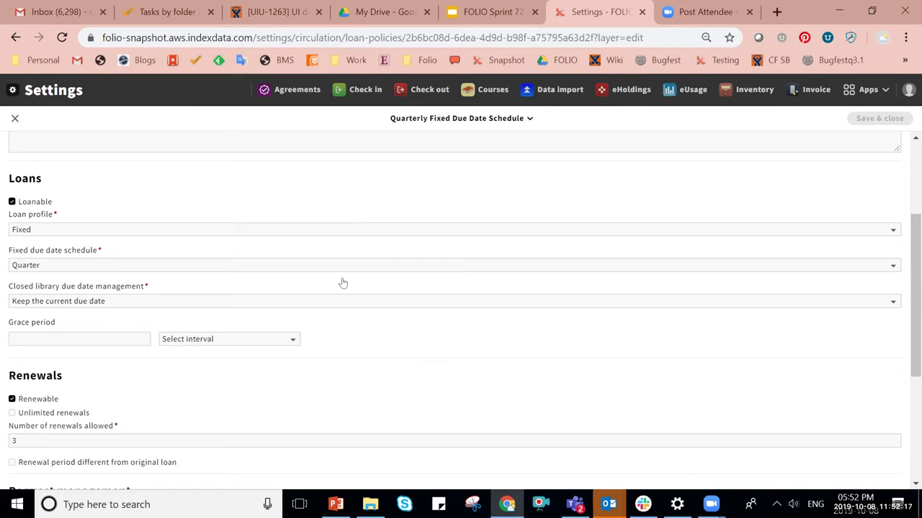
pyautogui.scroll(-1, 371, 335)
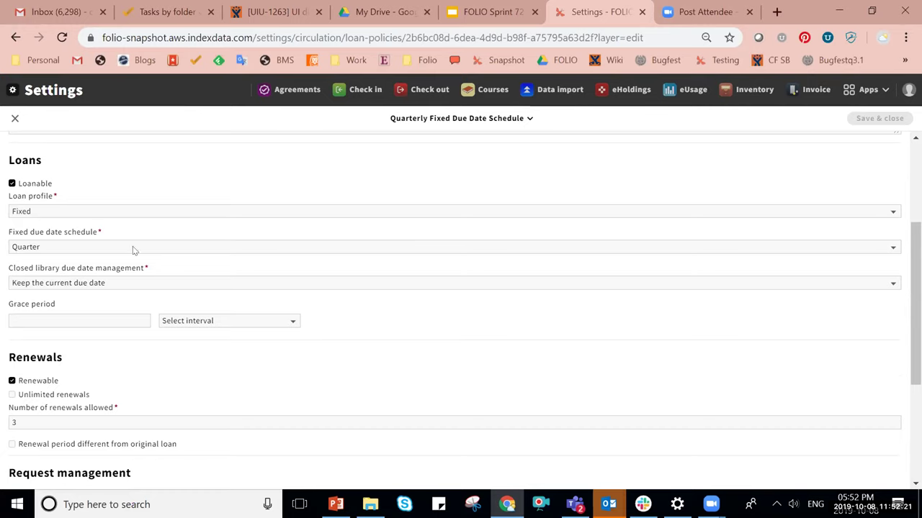
pyautogui.scroll(-5, 403, 352)
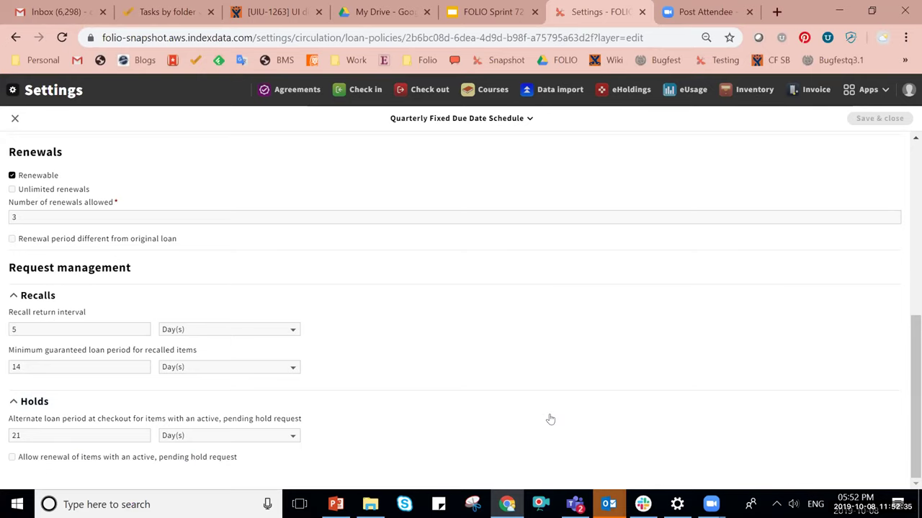
pyautogui.click(14, 116)
pyautogui.click(735, 94)
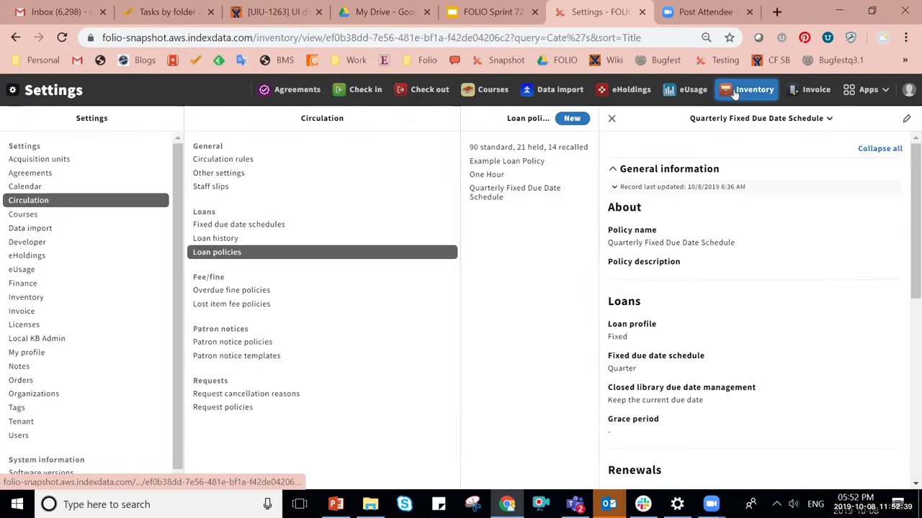
pyautogui.scroll(-10, 650, 295)
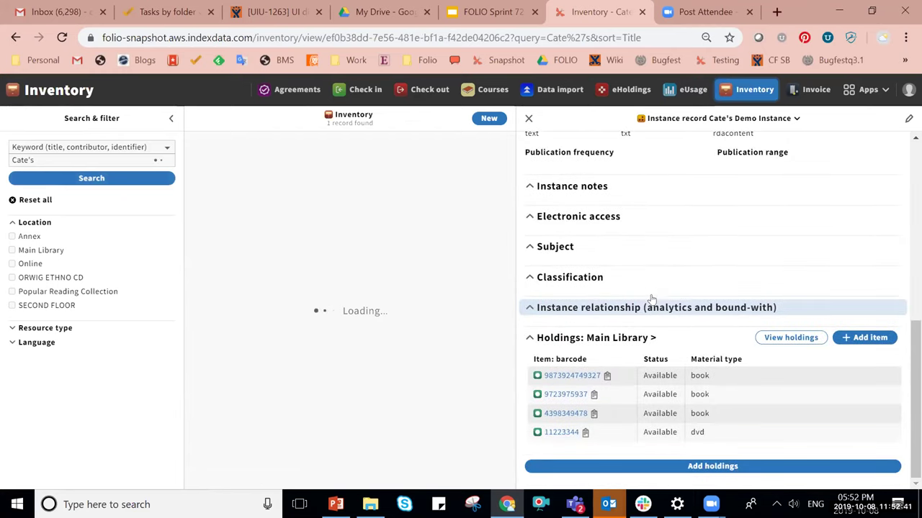
pyautogui.click(594, 395)
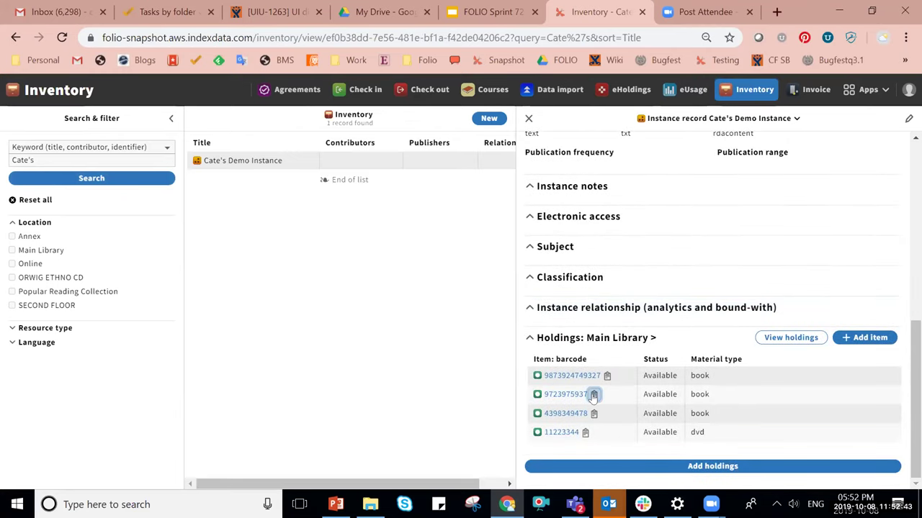
pyautogui.click(414, 91)
pyautogui.click(13, 171)
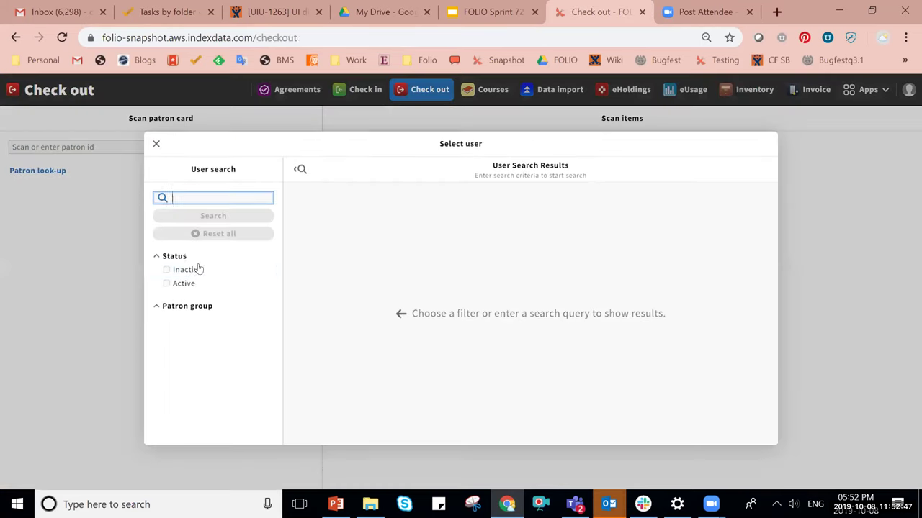
pyautogui.click(181, 283)
pyautogui.click(337, 288)
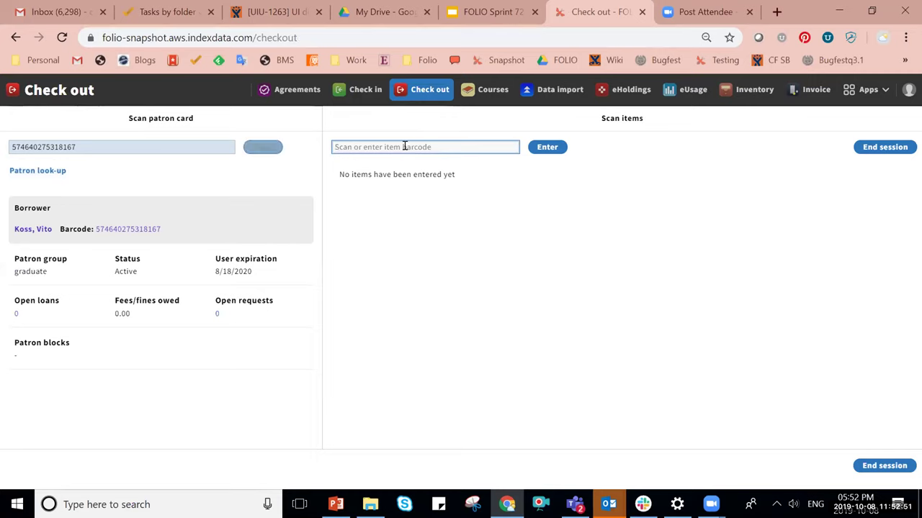
pyautogui.press('Return')
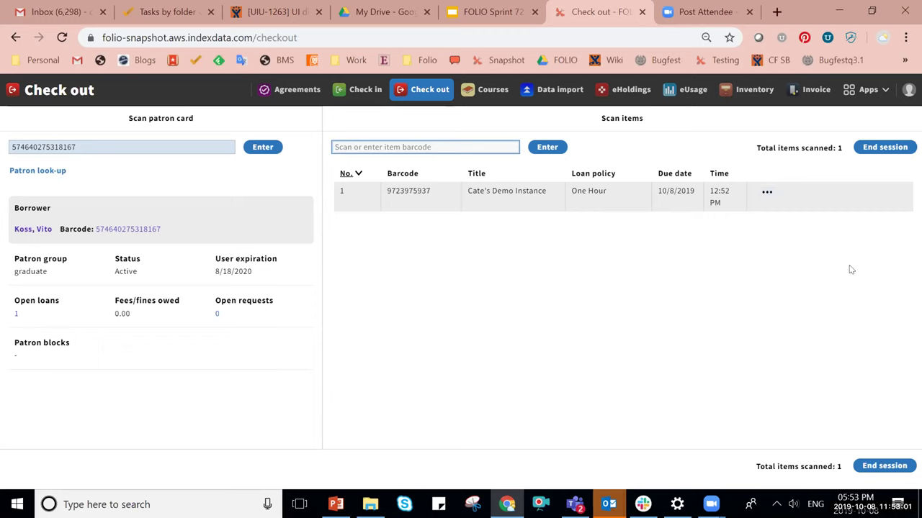
pyautogui.click(868, 89)
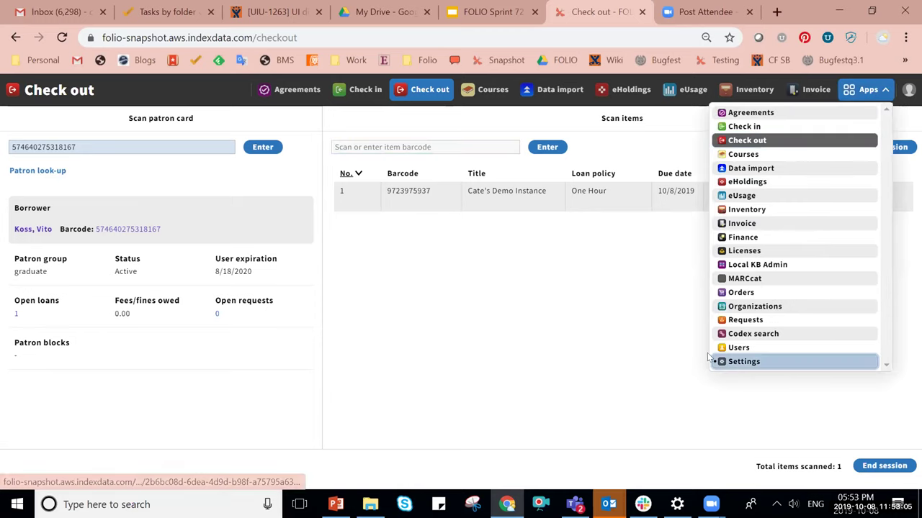
# Delete the one-hour hold-only line from the circulation rules and save them.
pyautogui.click(745, 369)
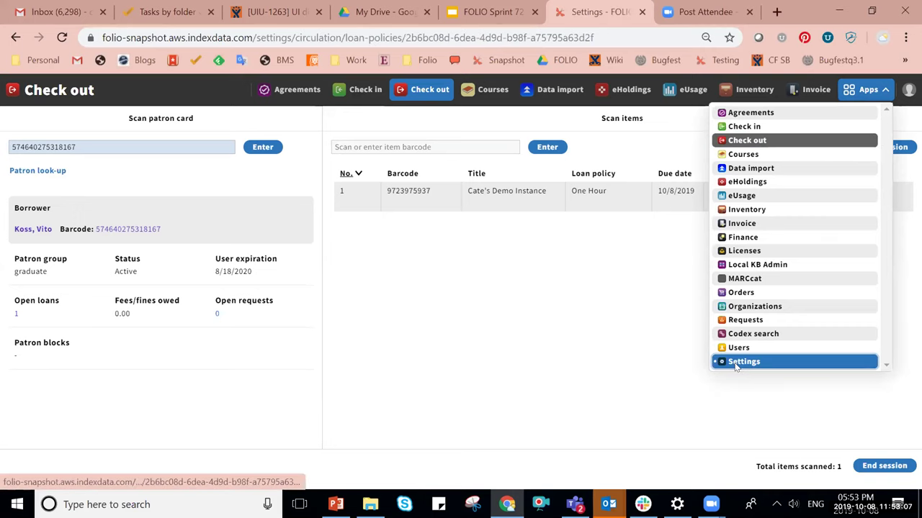
pyautogui.click(230, 159)
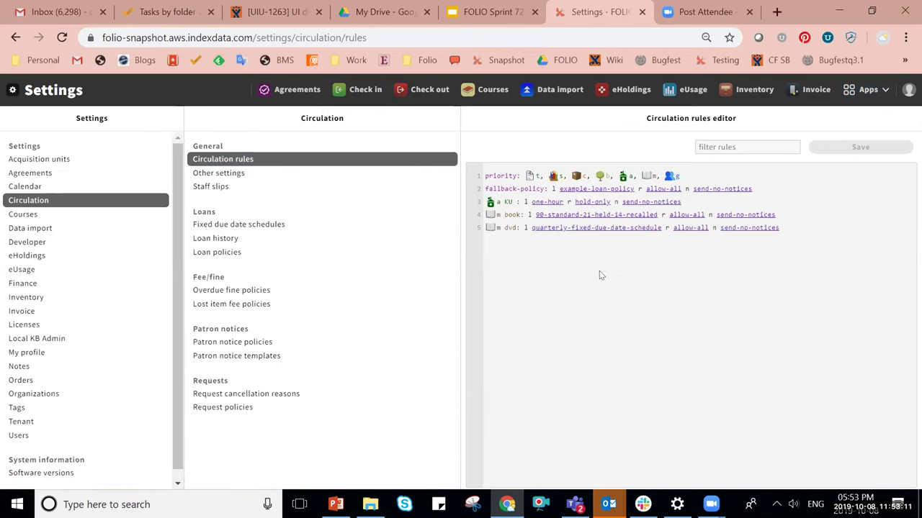
pyautogui.tripleClick(507, 203)
pyautogui.press('BackSpace')
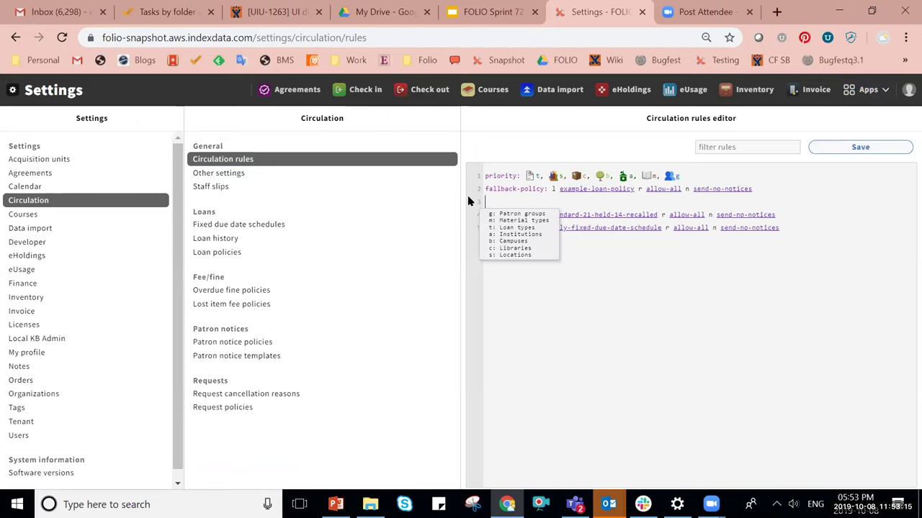
pyautogui.press('BackSpace')
pyautogui.click(860, 147)
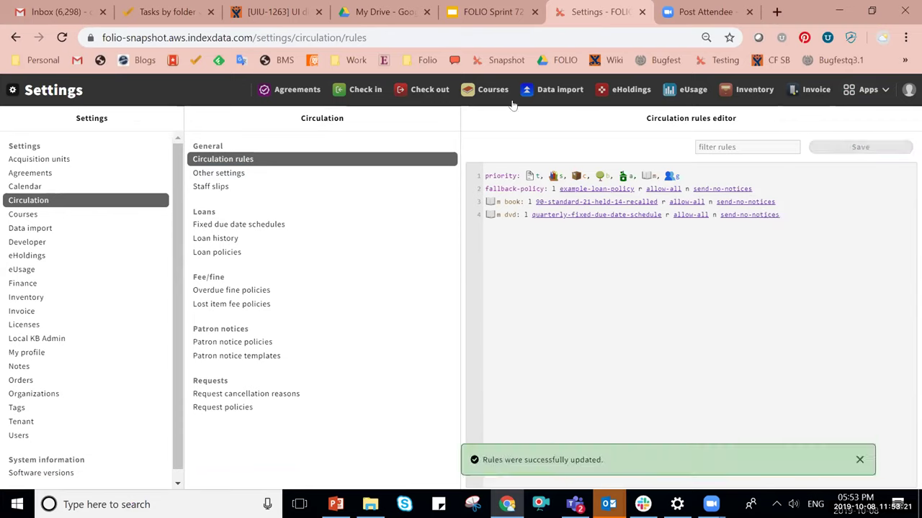
pyautogui.click(360, 93)
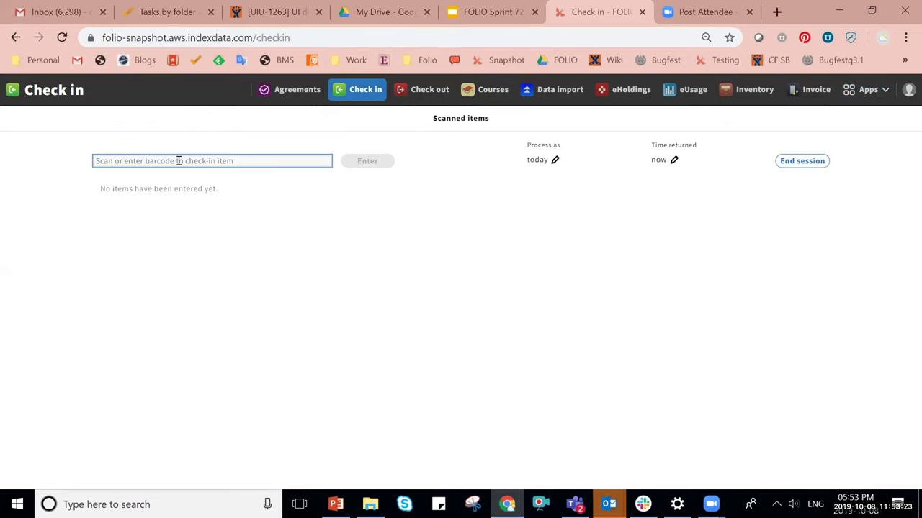
pyautogui.hotkey('ctrl', 'v')
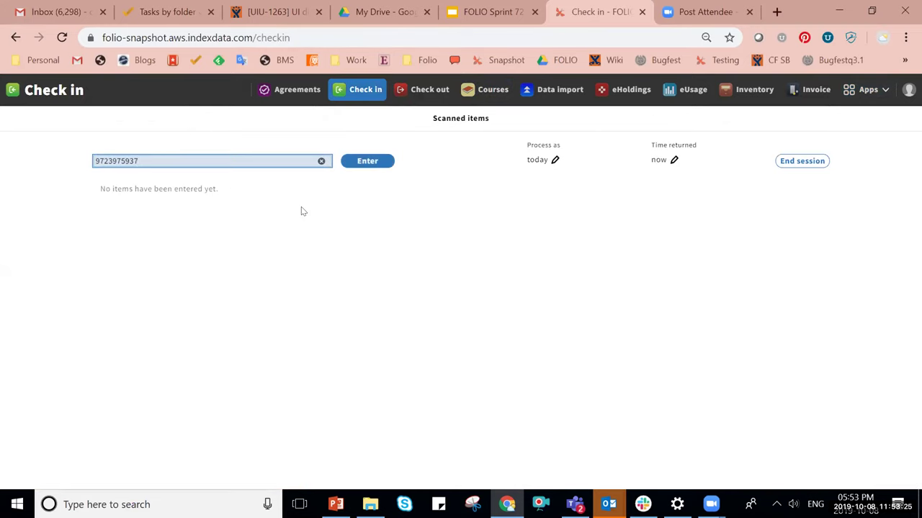
pyautogui.press('Return')
pyautogui.click(416, 95)
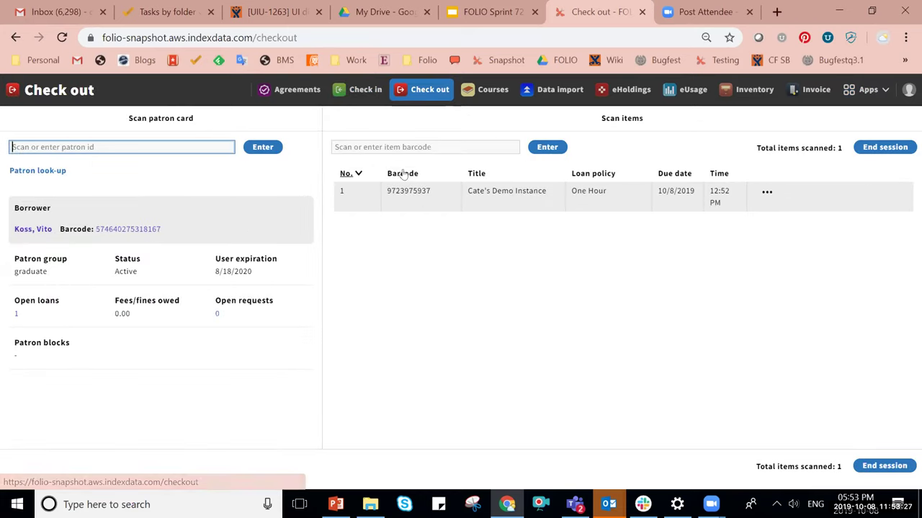
pyautogui.click(381, 147)
pyautogui.hotkey('ctrl', 'v')
pyautogui.press('Return')
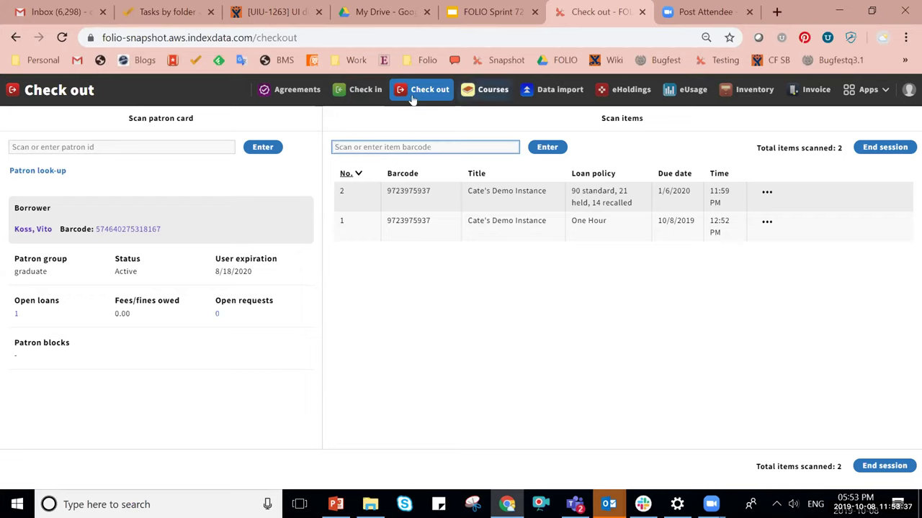
pyautogui.click(361, 91)
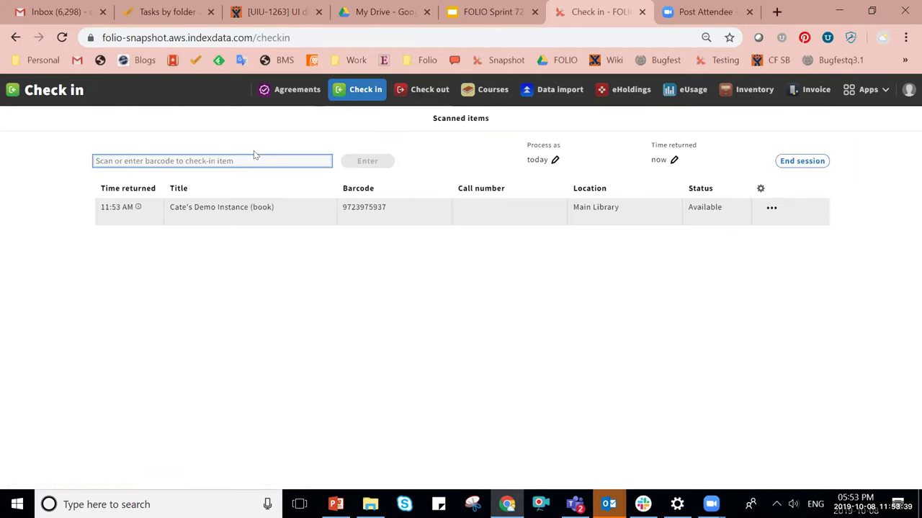
pyautogui.click(242, 155)
pyautogui.hotkey('ctrl', 'v')
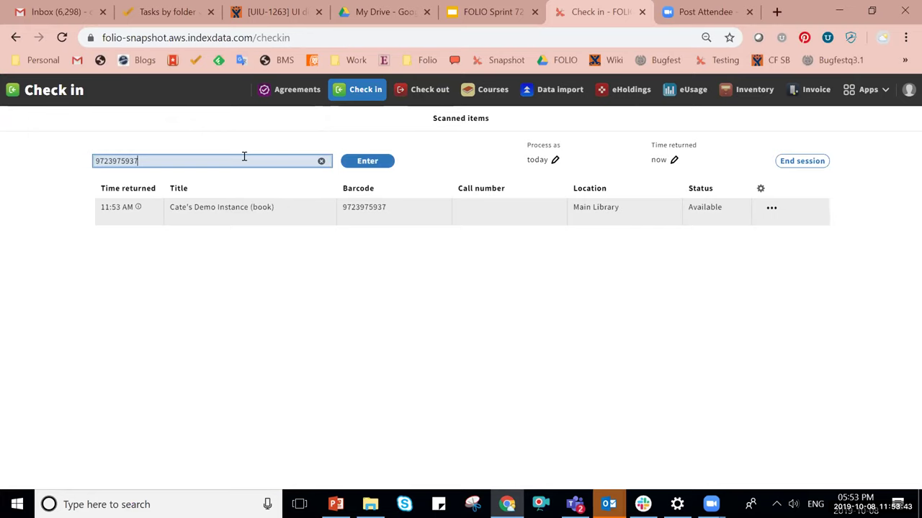
pyautogui.press('Return')
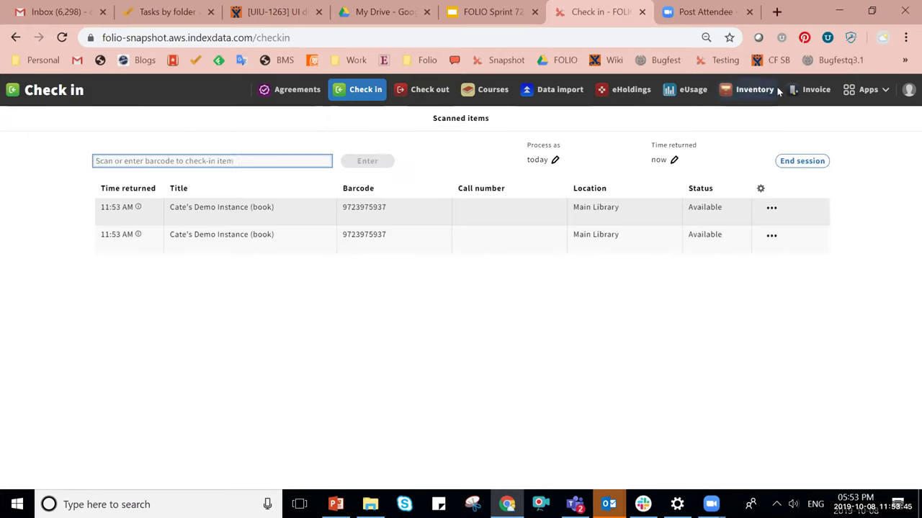
pyautogui.click(842, 95)
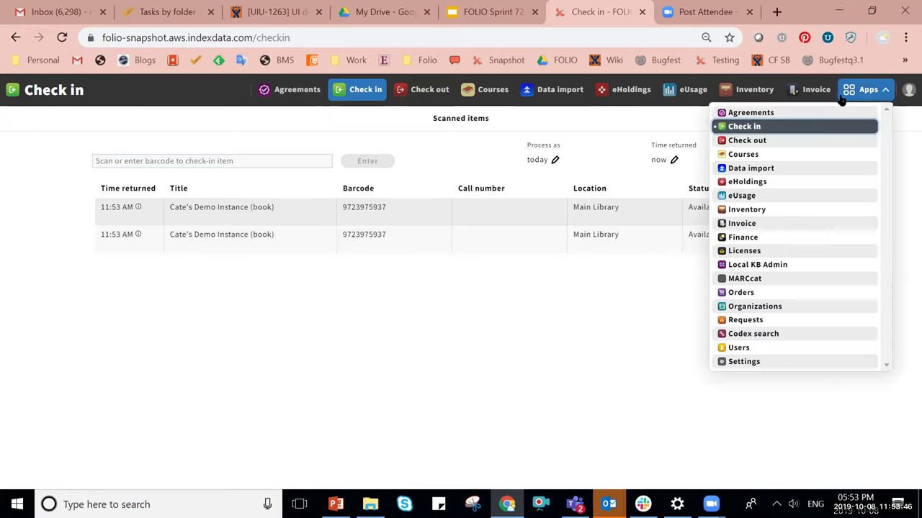
pyautogui.click(745, 320)
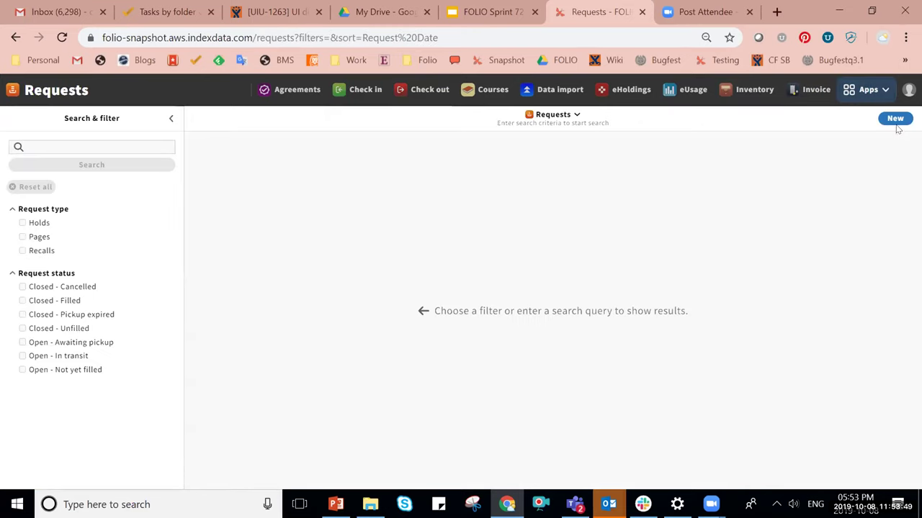
pyautogui.click(896, 120)
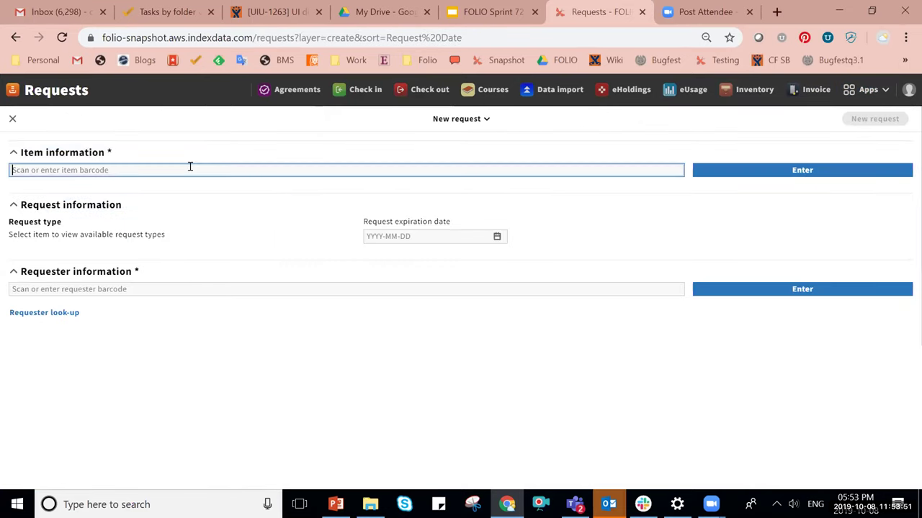
pyautogui.hotkey('ctrl', 'v')
pyautogui.press('Return')
pyautogui.click(44, 407)
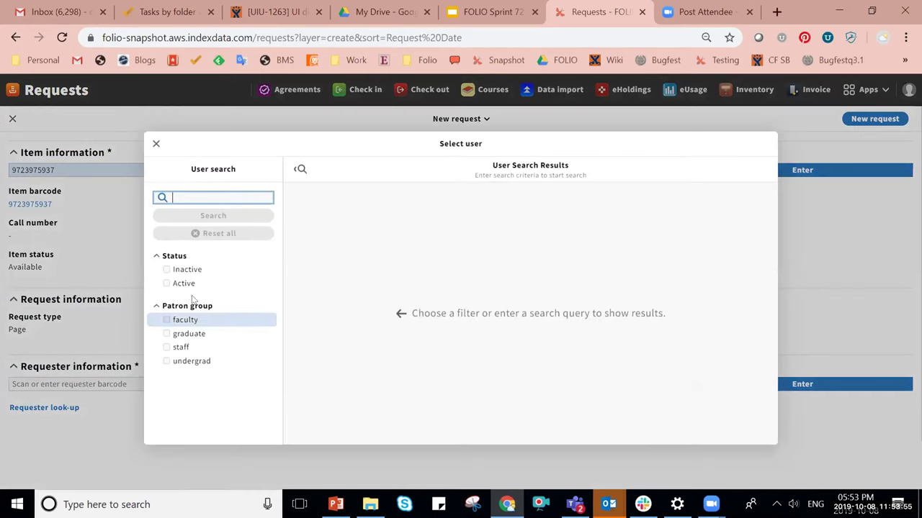
pyautogui.click(180, 284)
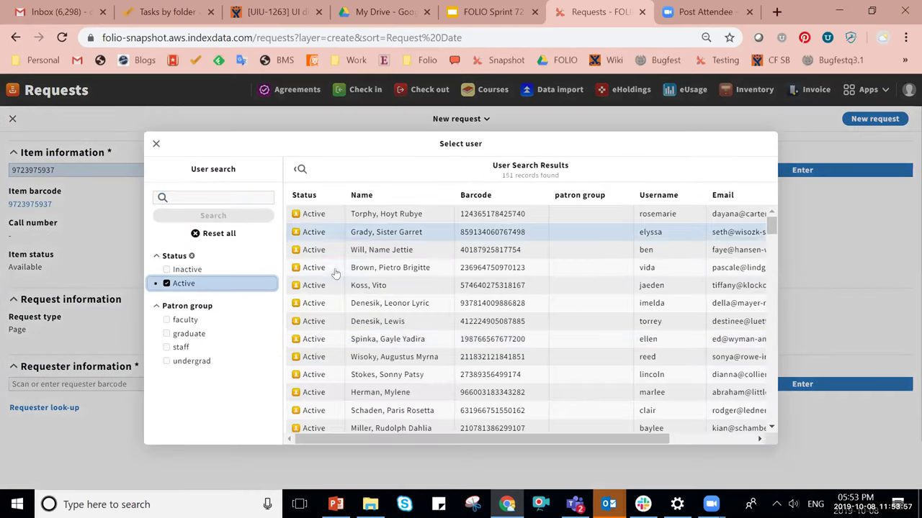
pyautogui.click(329, 285)
pyautogui.scroll(-1, 727, 375)
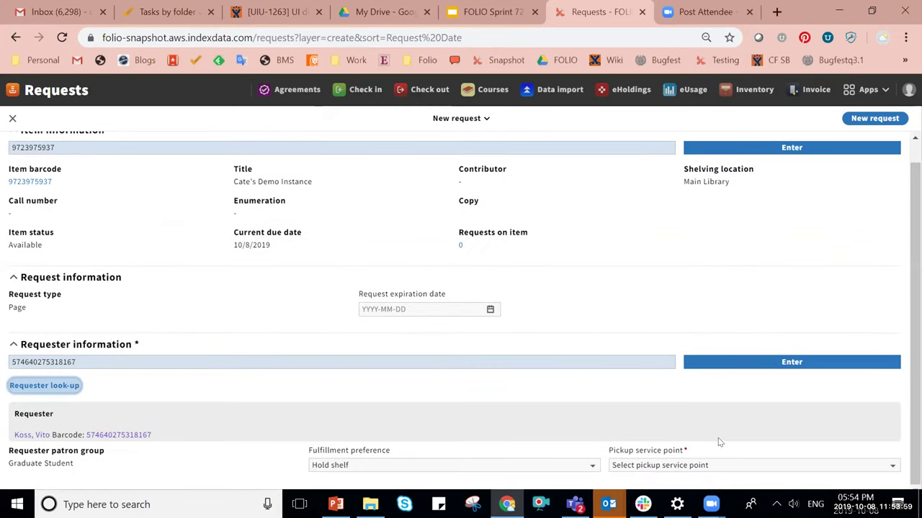
pyautogui.click(709, 465)
pyautogui.click(710, 451)
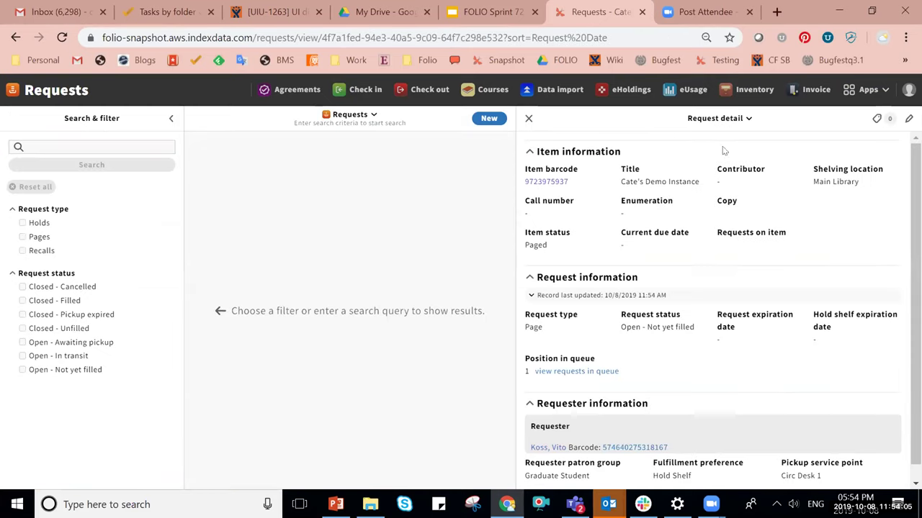
# Duplicate the request as a Hold for another graduate patron.
pyautogui.click(717, 118)
pyautogui.click(657, 168)
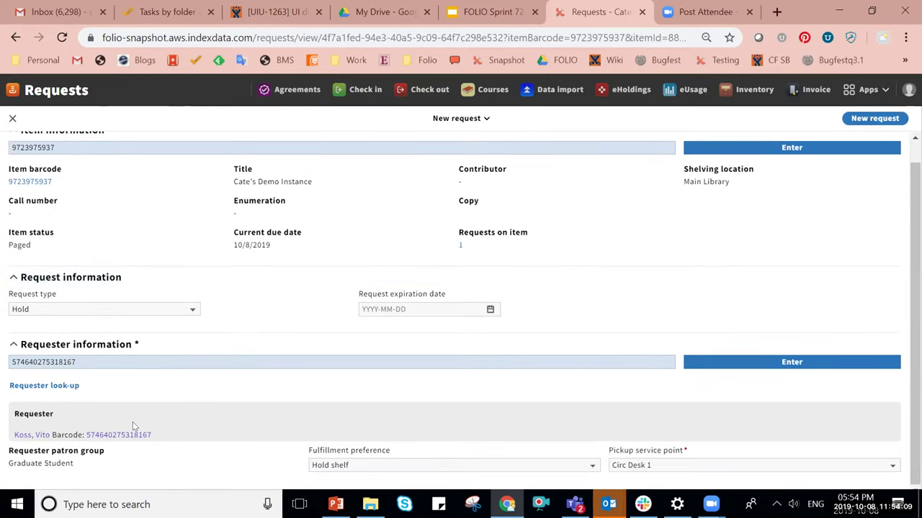
pyautogui.click(44, 385)
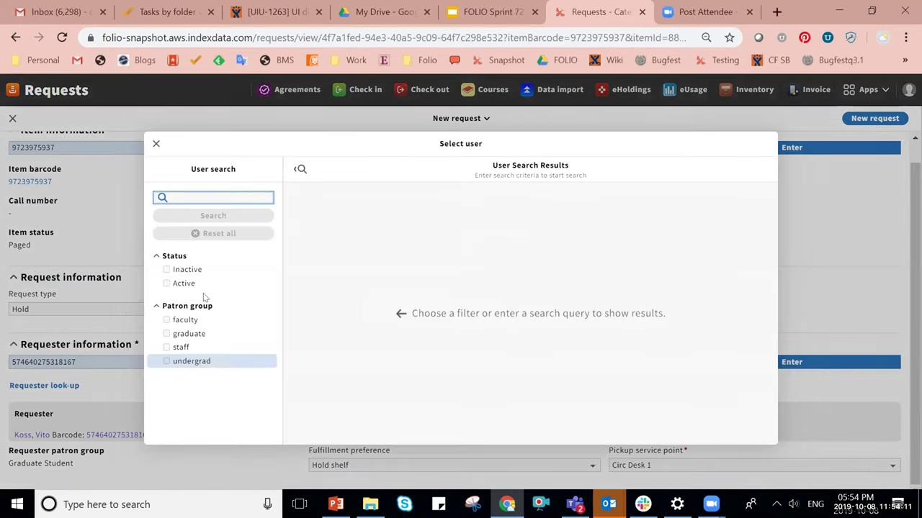
pyautogui.click(189, 284)
pyautogui.click(418, 341)
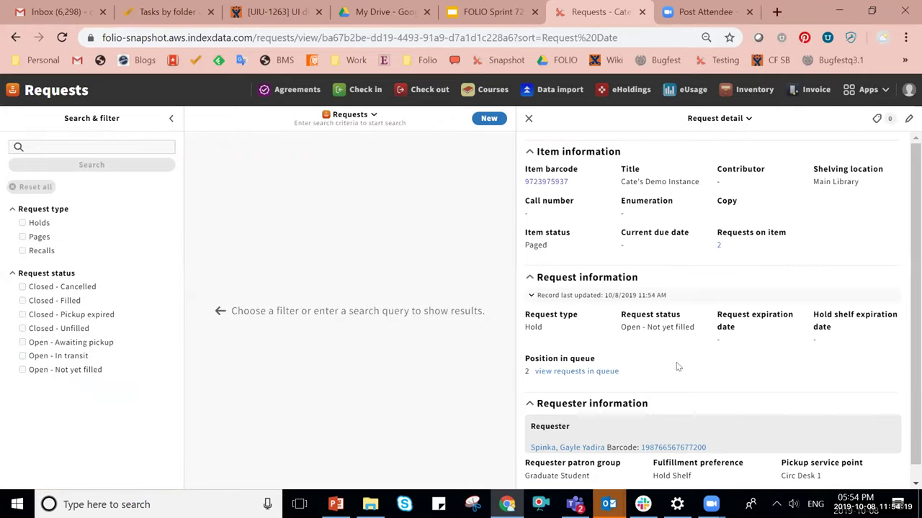
# Review the item's two requests, then return to the Check out screen.
pyautogui.click(719, 244)
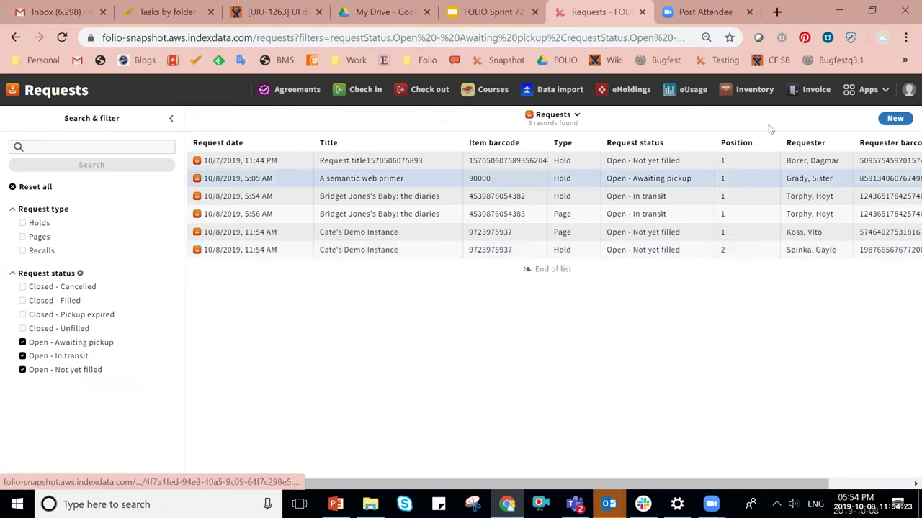
pyautogui.click(16, 37)
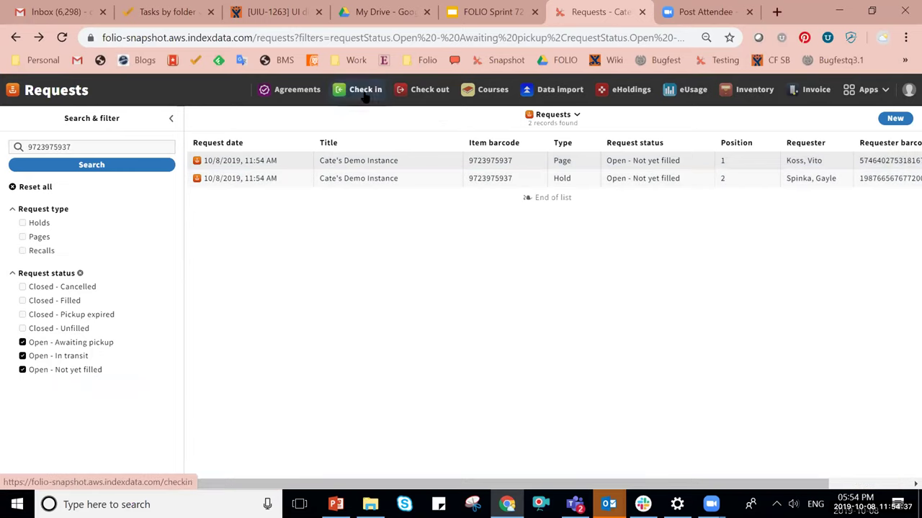
pyautogui.click(427, 90)
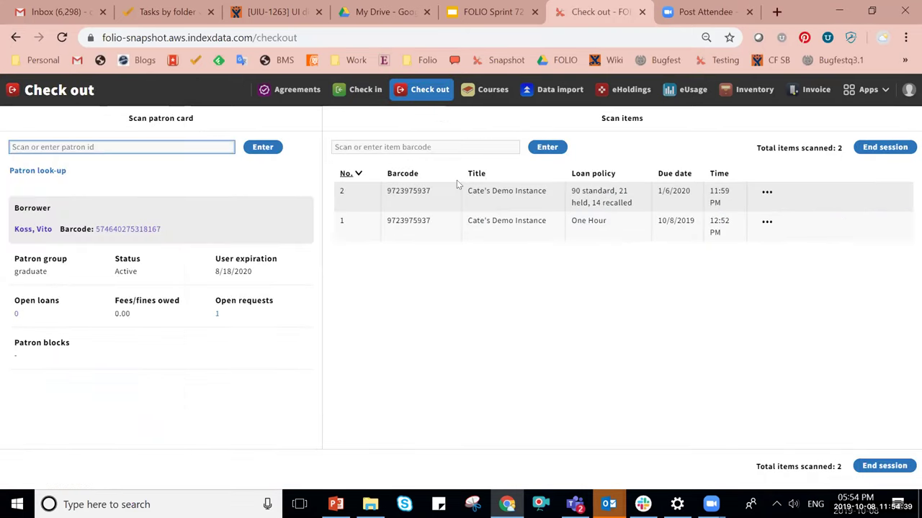
pyautogui.click(407, 142)
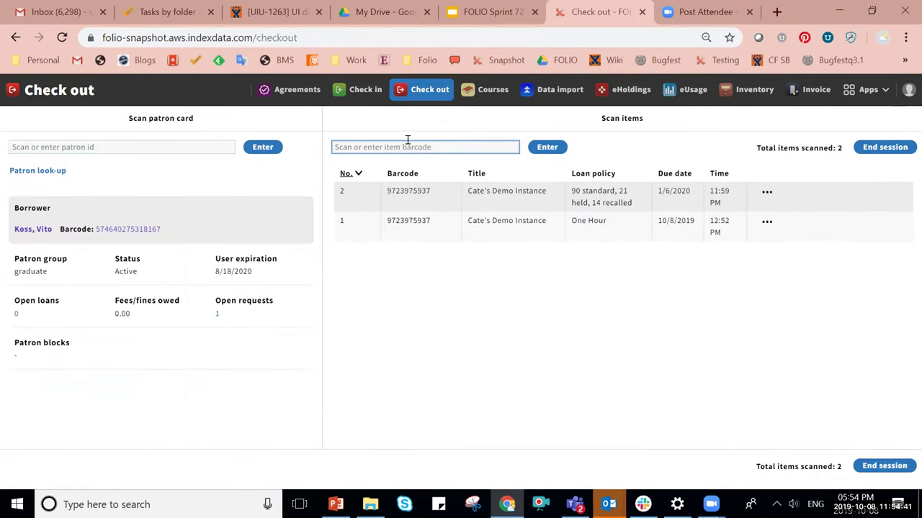
pyautogui.hotkey('ctrl', 'v')
pyautogui.press('Return')
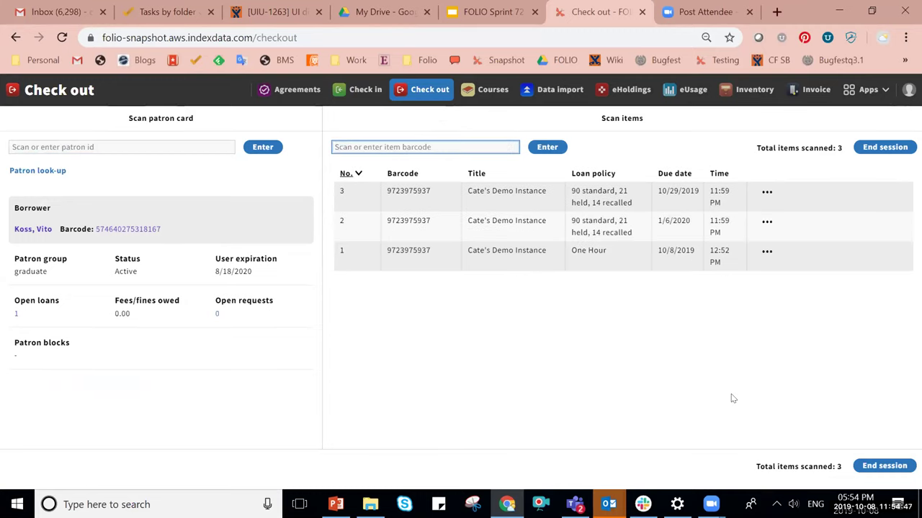
pyautogui.click(766, 193)
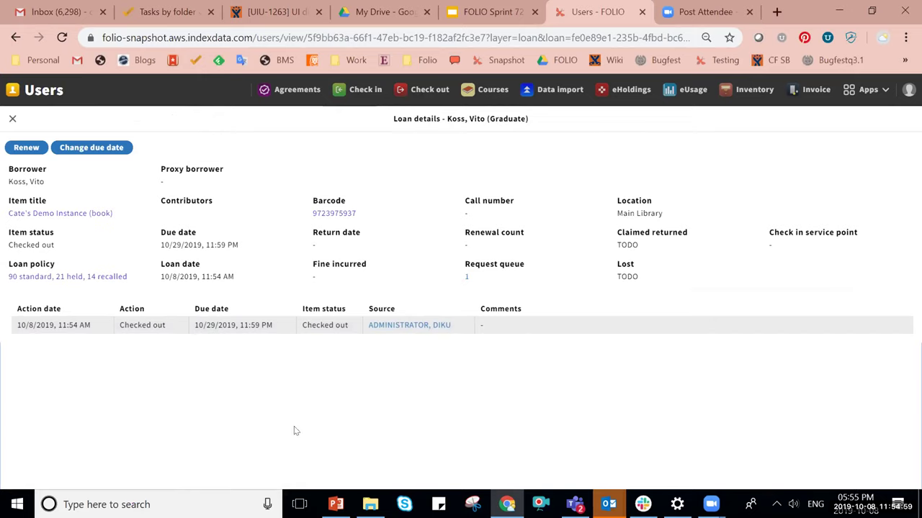
# Renew the loan to 11/8/2019 and copy the dvd's barcode 11223344 from Inventory.
pyautogui.click(21, 148)
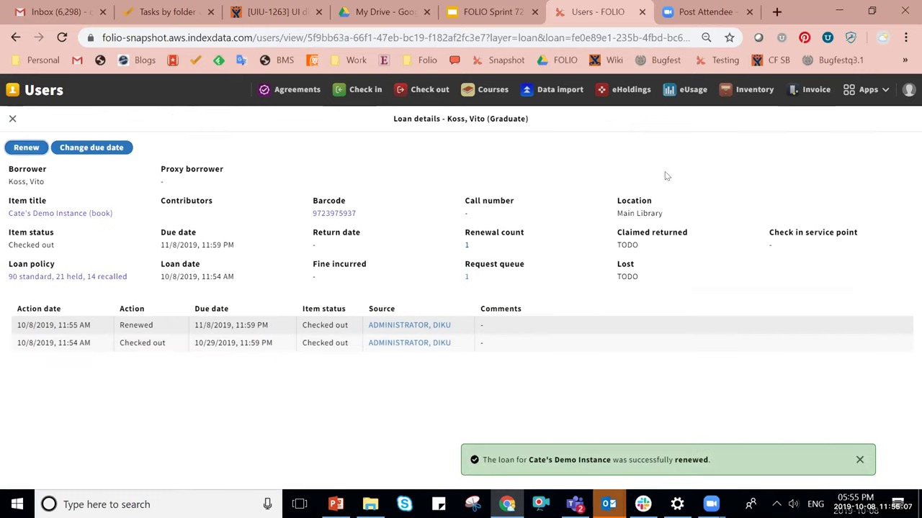
pyautogui.click(748, 90)
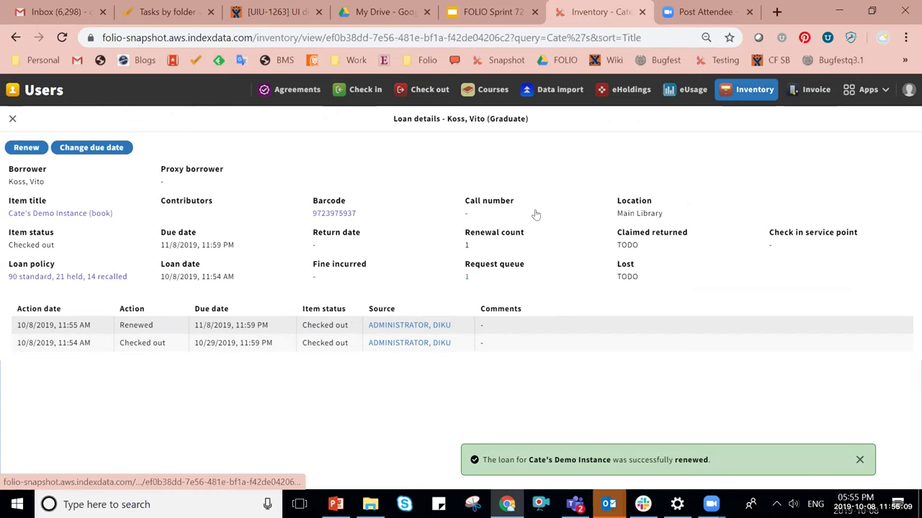
pyautogui.scroll(-6, 784, 242)
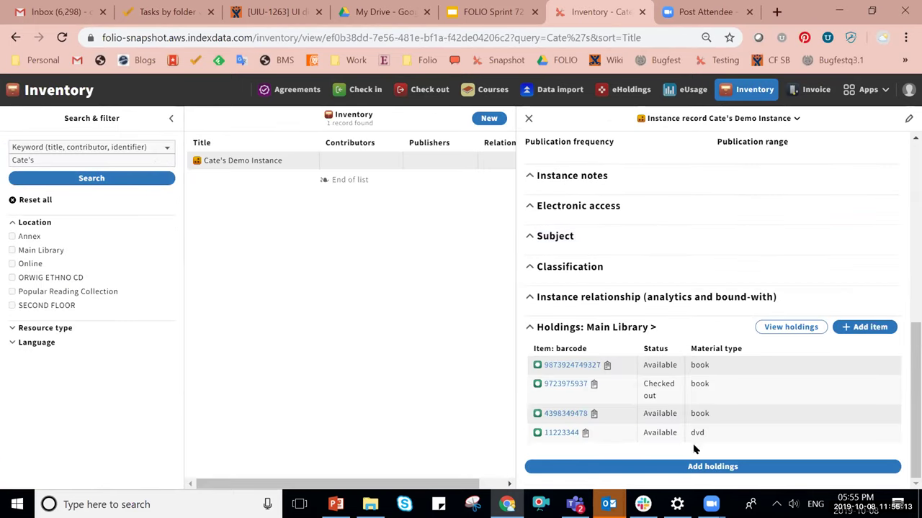
pyautogui.click(586, 432)
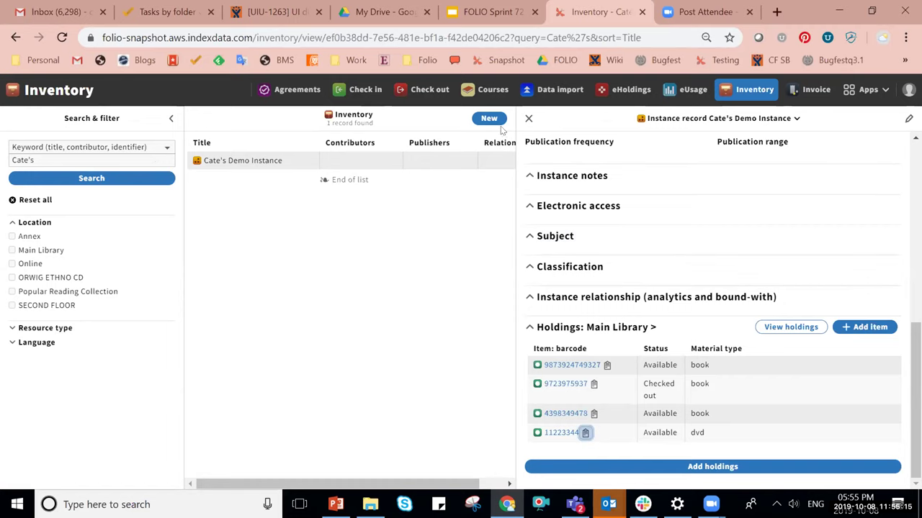
pyautogui.click(431, 89)
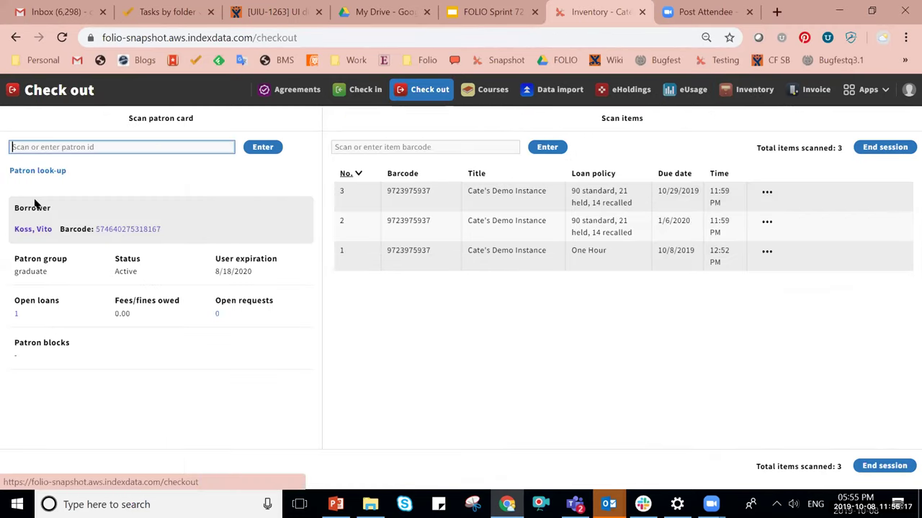
# Paste and submit barcode 11223344 in the Check out item field.
pyautogui.click(349, 147)
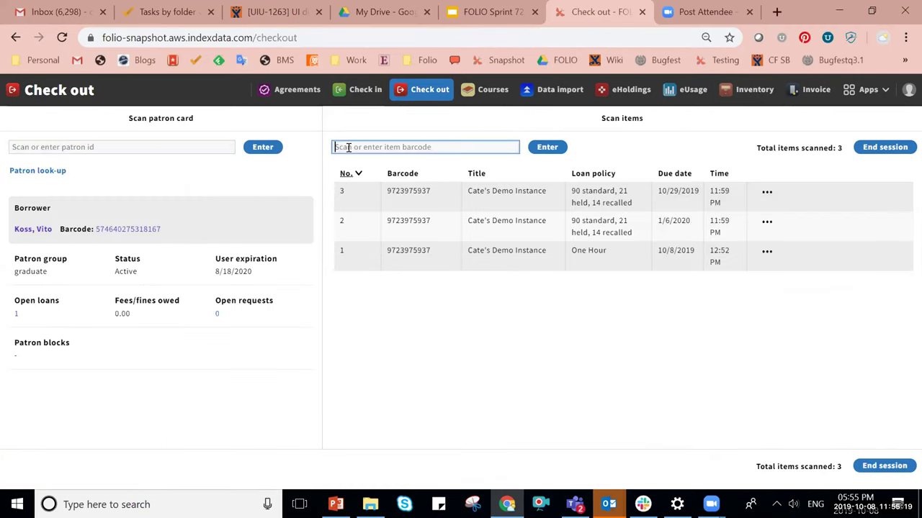
pyautogui.hotkey('ctrl', 'v')
pyautogui.press('Return')
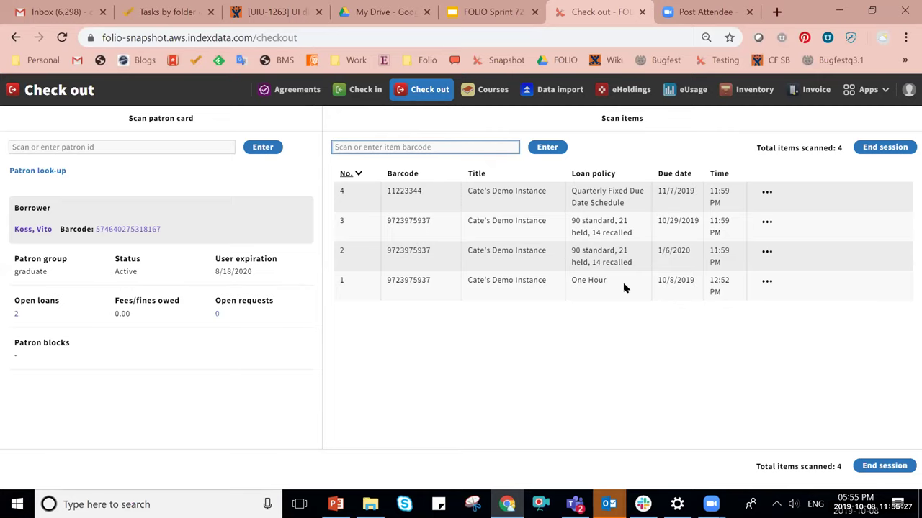
# Check in DVD 11223344 so it shows as Available at Main Library.
pyautogui.click(339, 96)
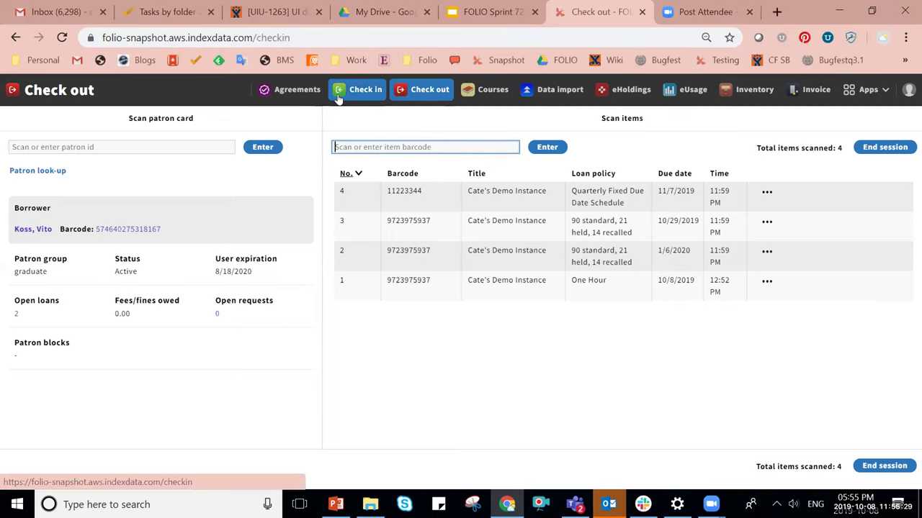
pyautogui.hotkey('ctrl', 'v')
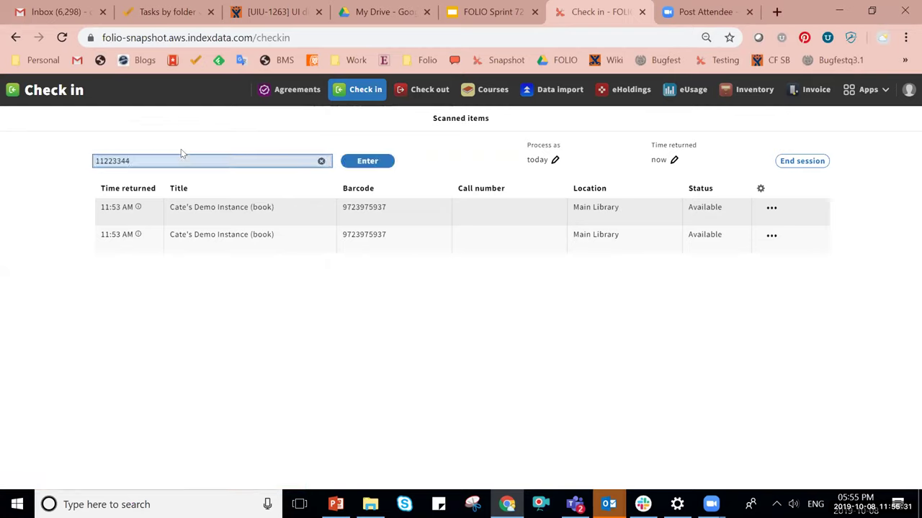
pyautogui.press('Return')
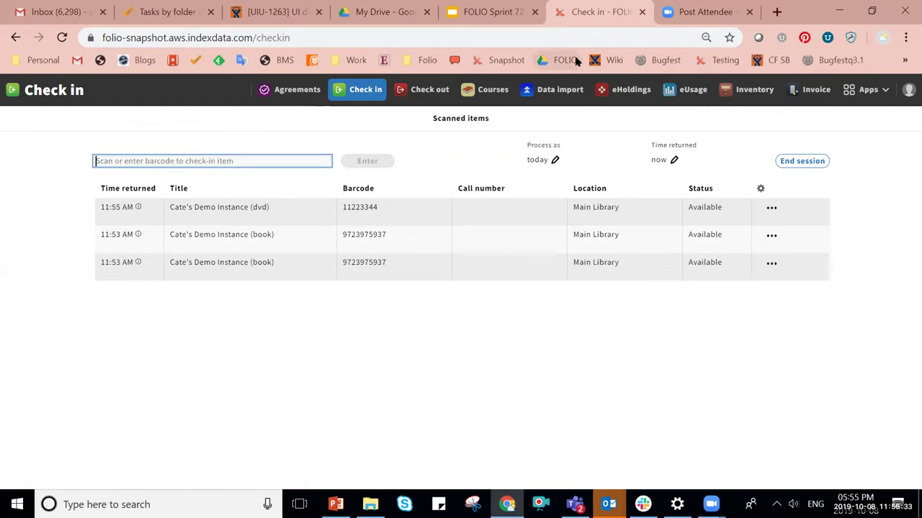
pyautogui.click(790, 248)
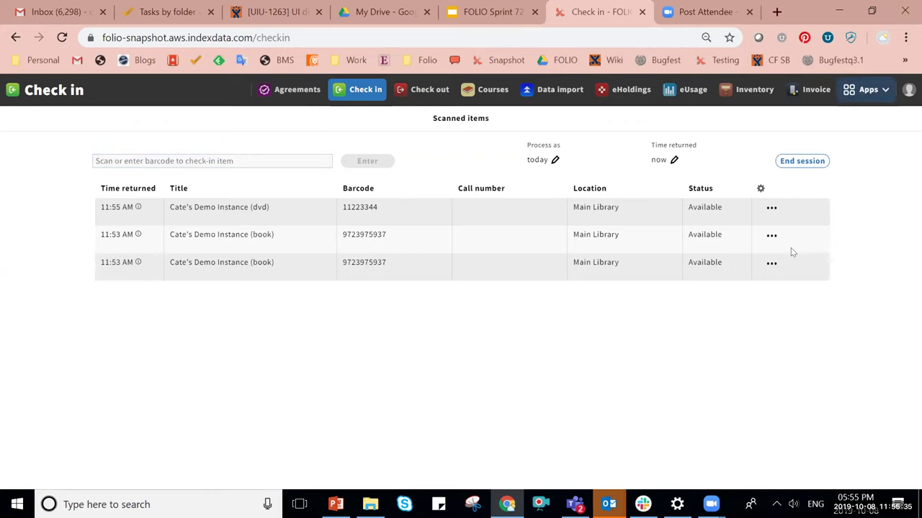
pyautogui.click(867, 90)
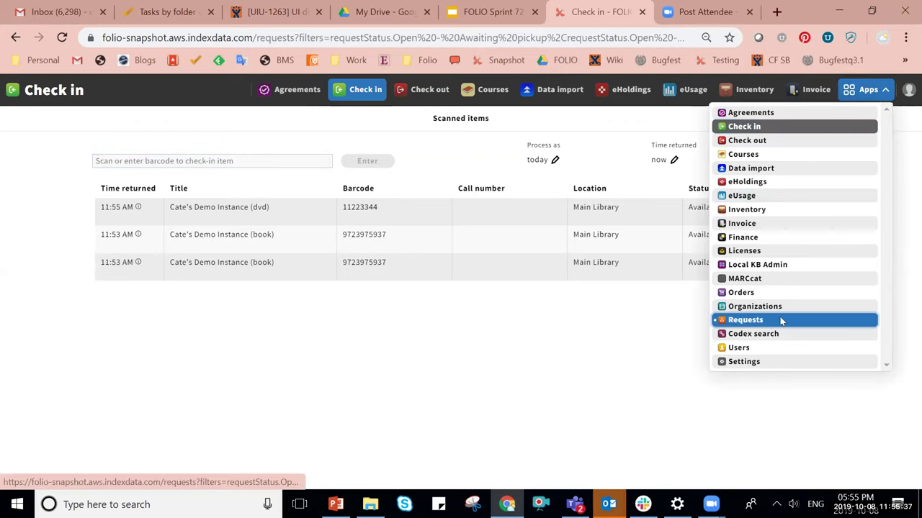
# Create a page request on item 11223344 for an active graduate patron, pickup at Circ Desk 2.
pyautogui.click(781, 321)
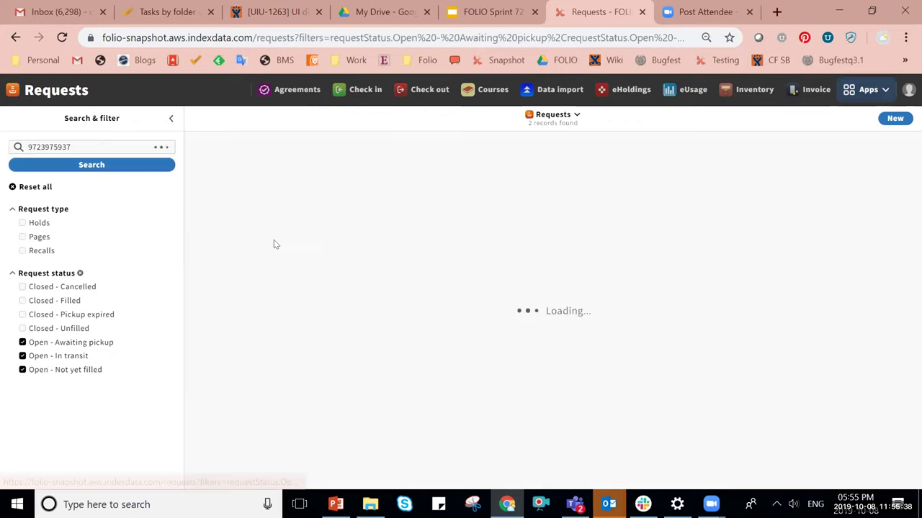
pyautogui.click(904, 118)
pyautogui.click(160, 170)
pyautogui.write('11223344')
pyautogui.press('Return')
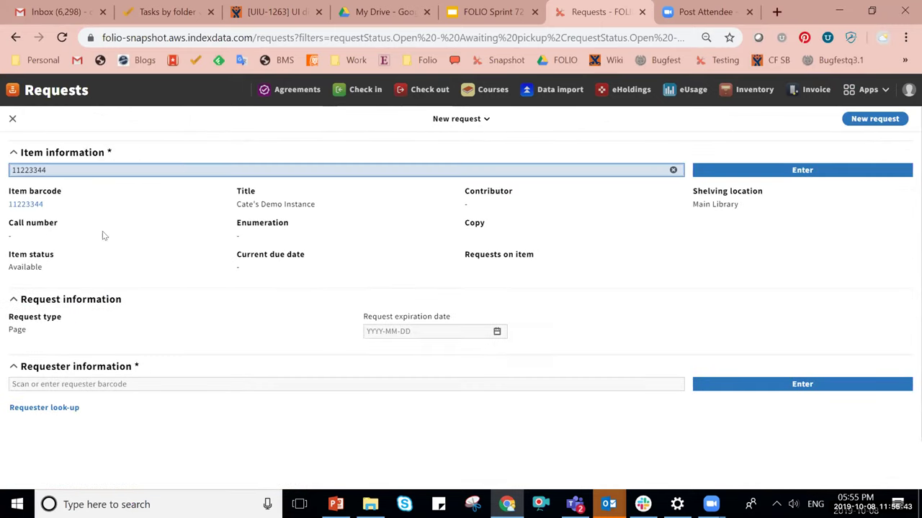
pyautogui.click(44, 407)
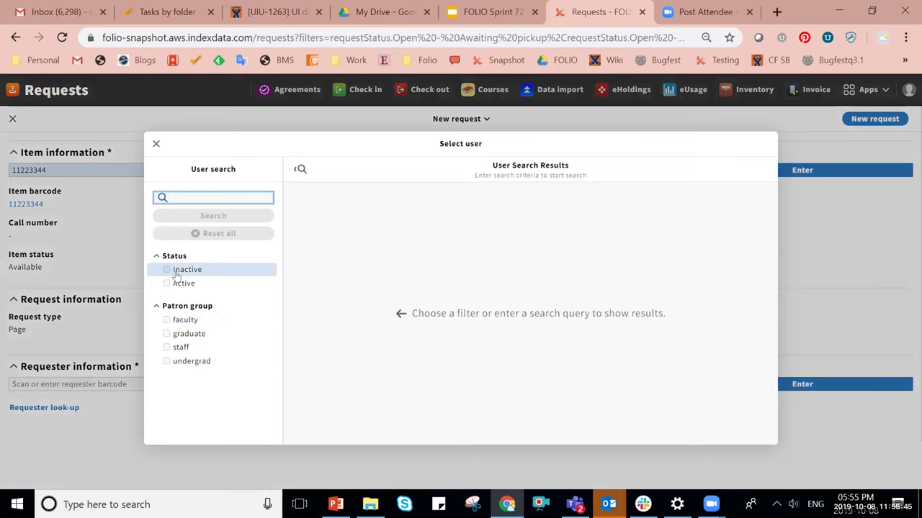
pyautogui.click(178, 283)
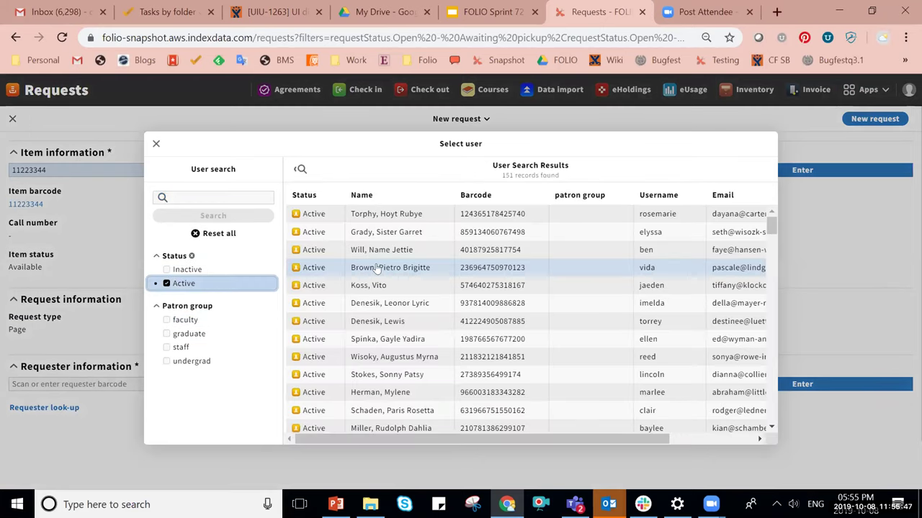
pyautogui.click(364, 285)
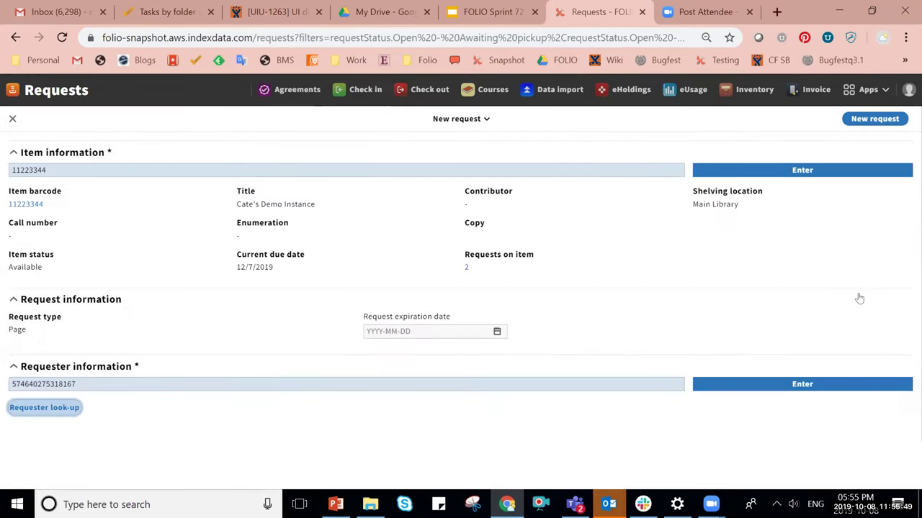
pyautogui.scroll(-1, 860, 293)
pyautogui.click(807, 464)
pyautogui.click(786, 446)
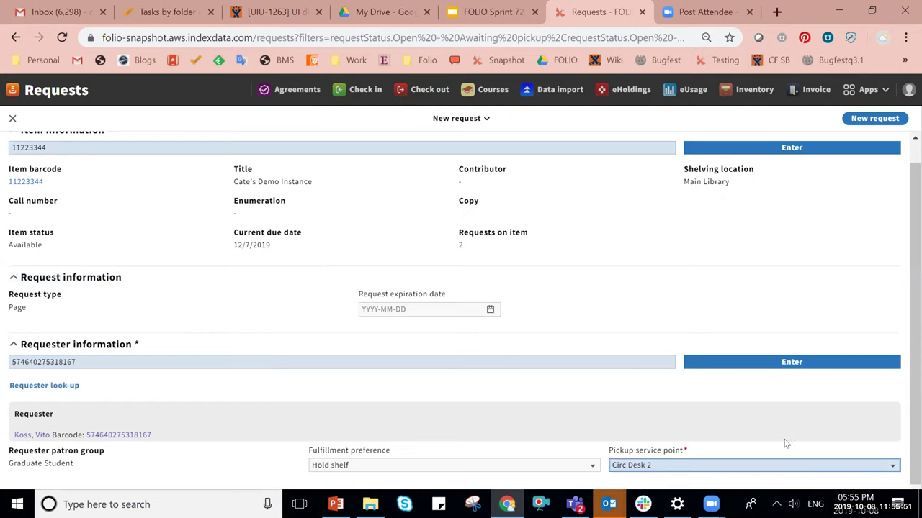
pyautogui.click(874, 118)
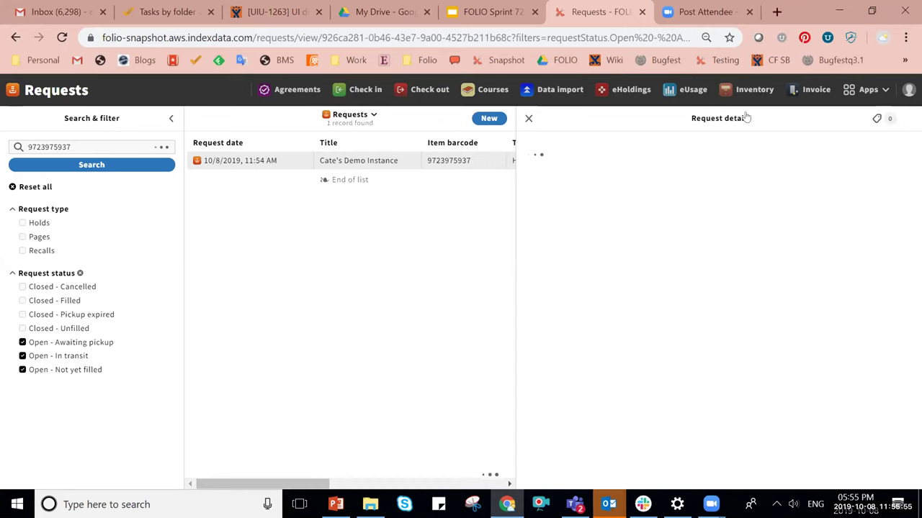
# Duplicate the request as a hold for an active undergraduate patron, then copy barcode 11223344.
pyautogui.click(749, 118)
pyautogui.click(692, 169)
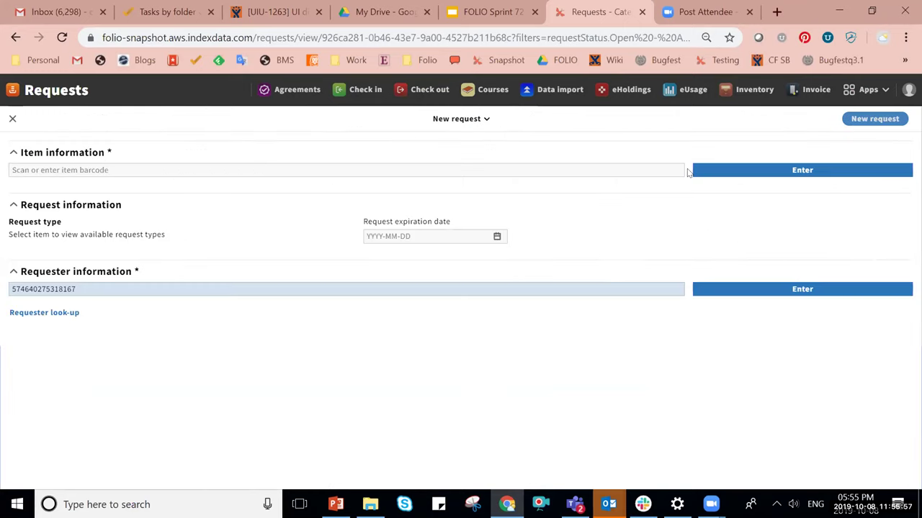
pyautogui.scroll(-1, 138, 353)
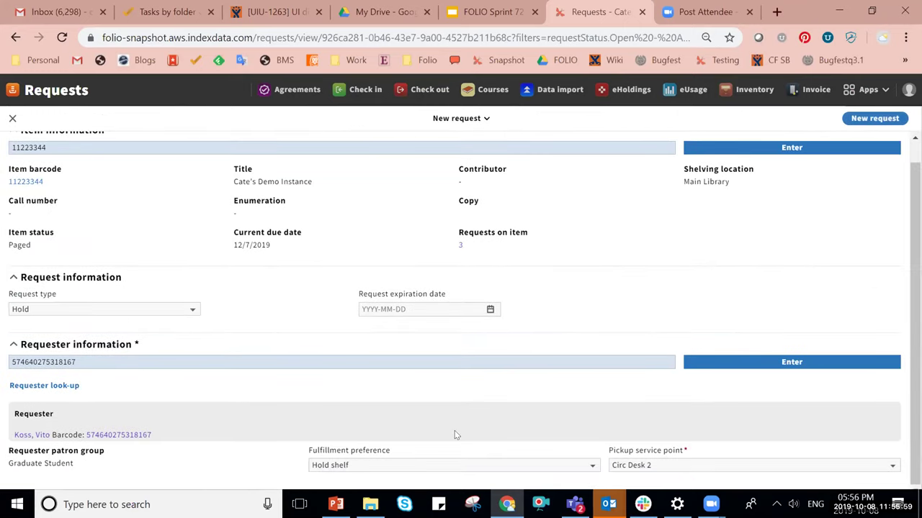
pyautogui.click(32, 387)
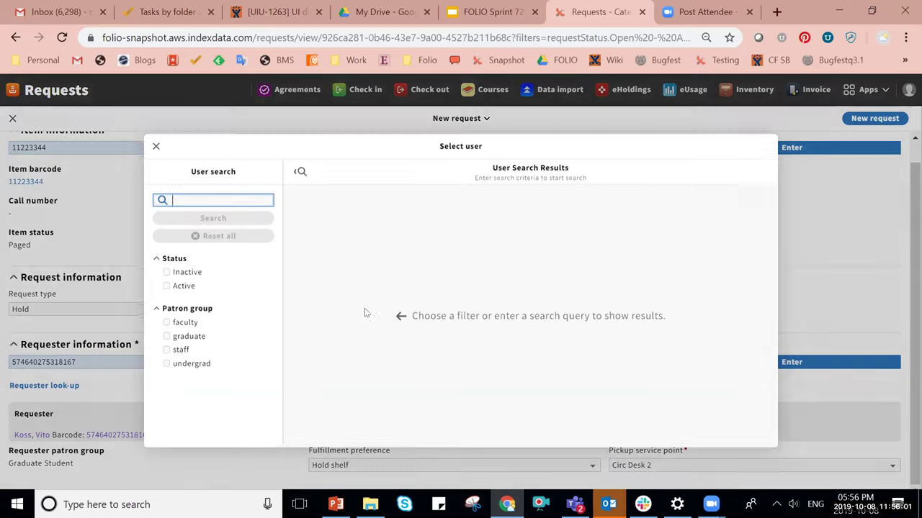
pyautogui.click(184, 283)
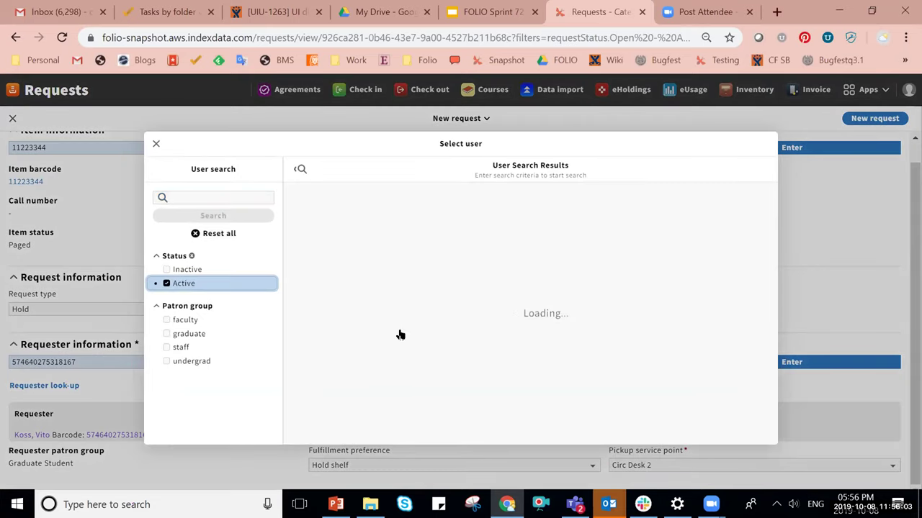
pyautogui.click(353, 393)
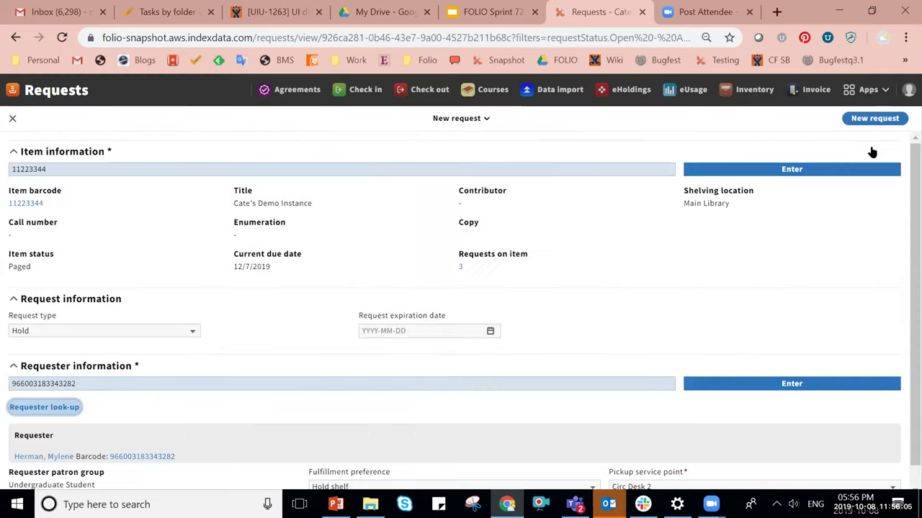
pyautogui.click(870, 119)
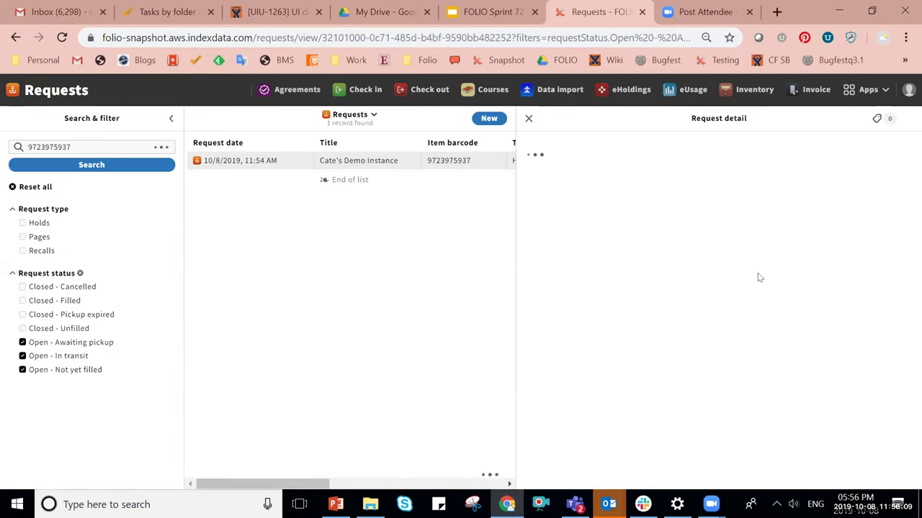
pyautogui.moveTo(566, 184); pyautogui.dragTo(524, 182)
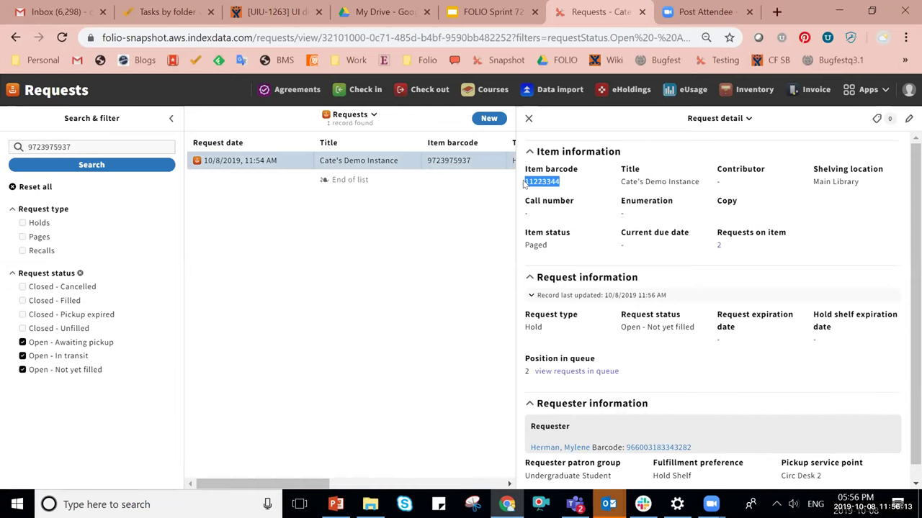
pyautogui.click(423, 89)
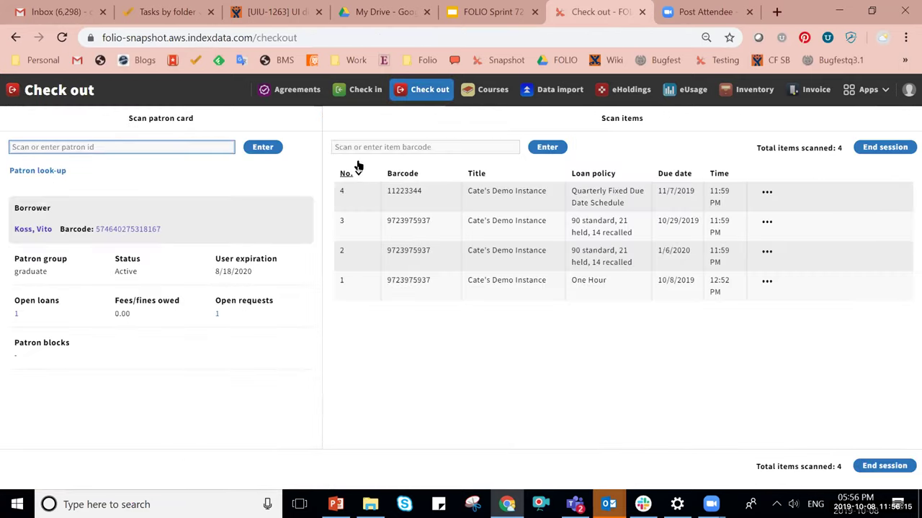
# Check out DVD 11223344 again, due 10/29/2019 under the Quarterly Fixed Due Date Schedule.
pyautogui.click(344, 147)
pyautogui.hotkey('ctrl', 'v')
pyautogui.press('Return')
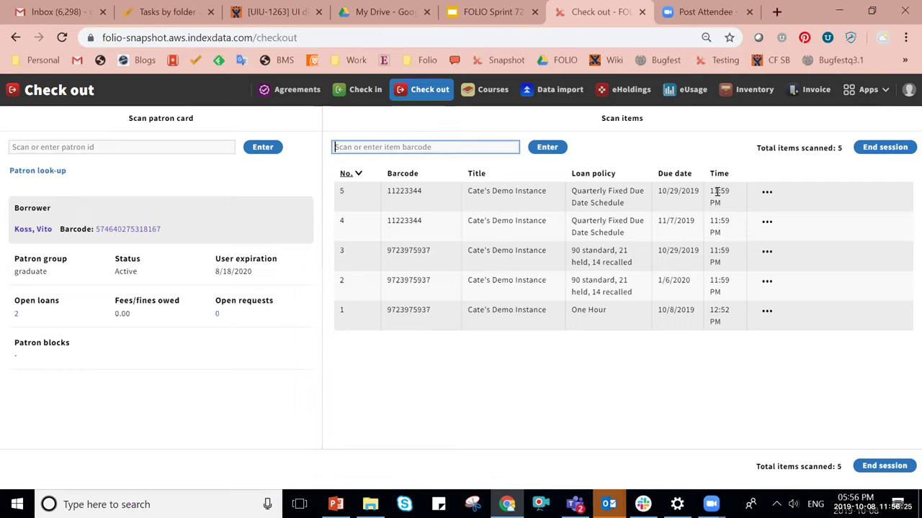
pyautogui.moveTo(657, 502)
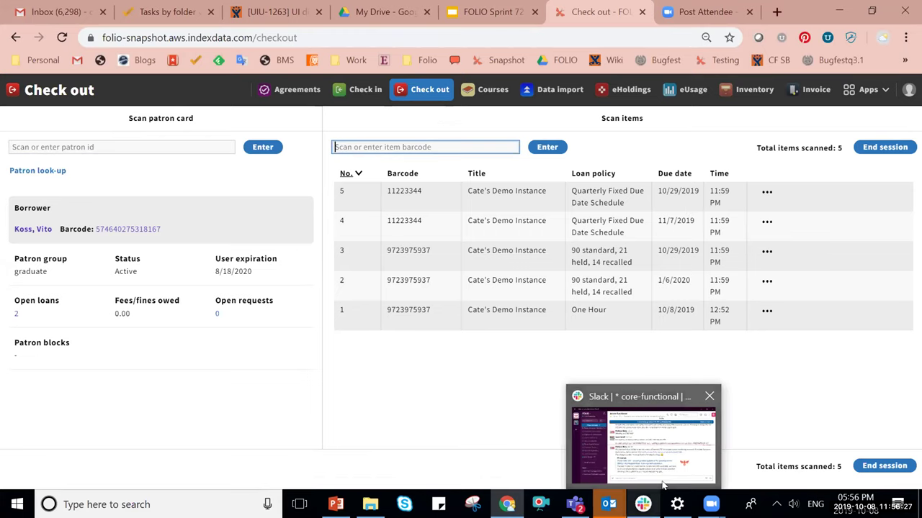
pyautogui.click(663, 484)
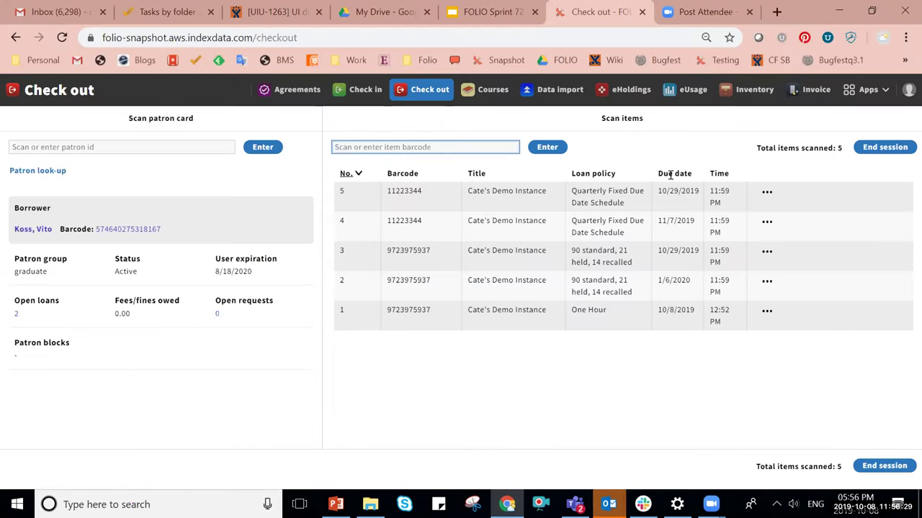
pyautogui.click(759, 196)
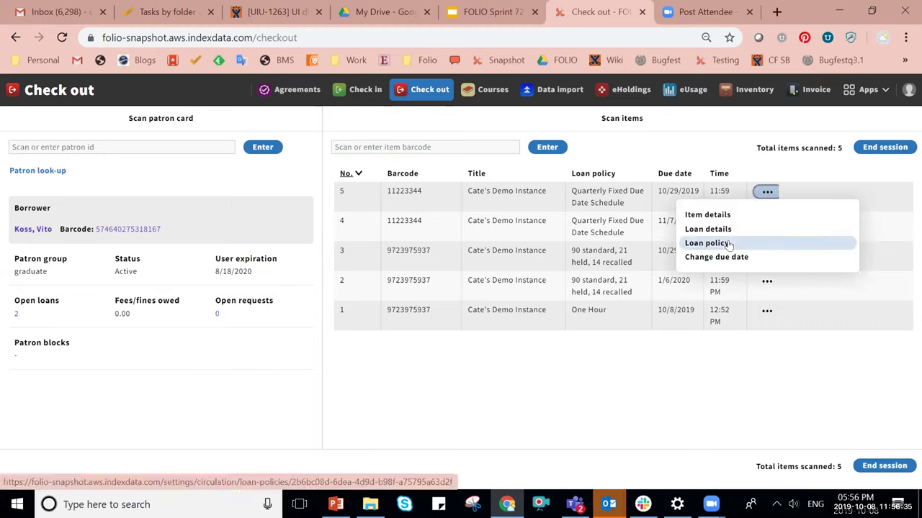
# Try renewing the DVD loan from its details, dismiss the pending-hold refusal, and close the details.
pyautogui.click(724, 234)
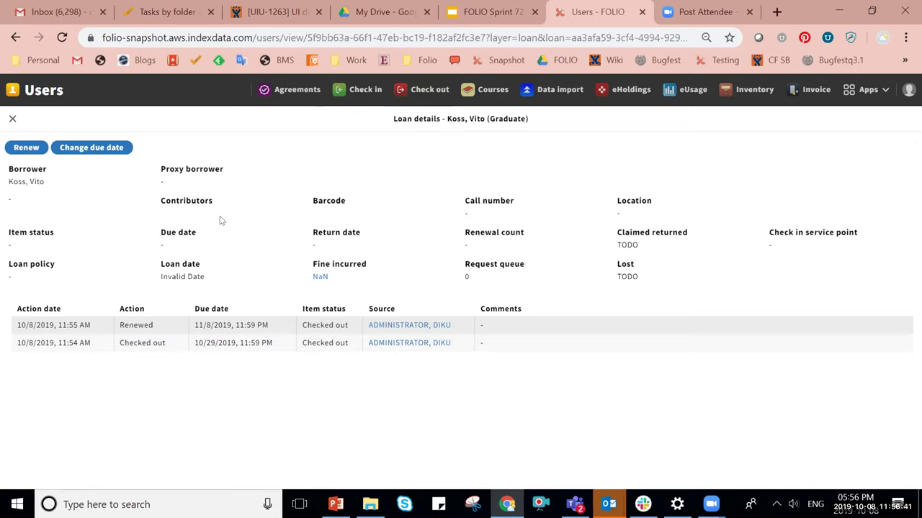
pyautogui.click(25, 148)
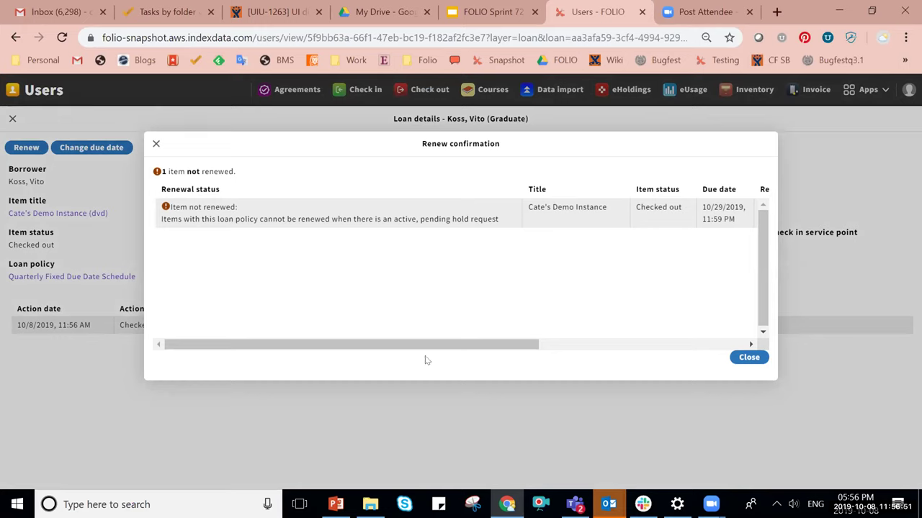
pyautogui.click(749, 357)
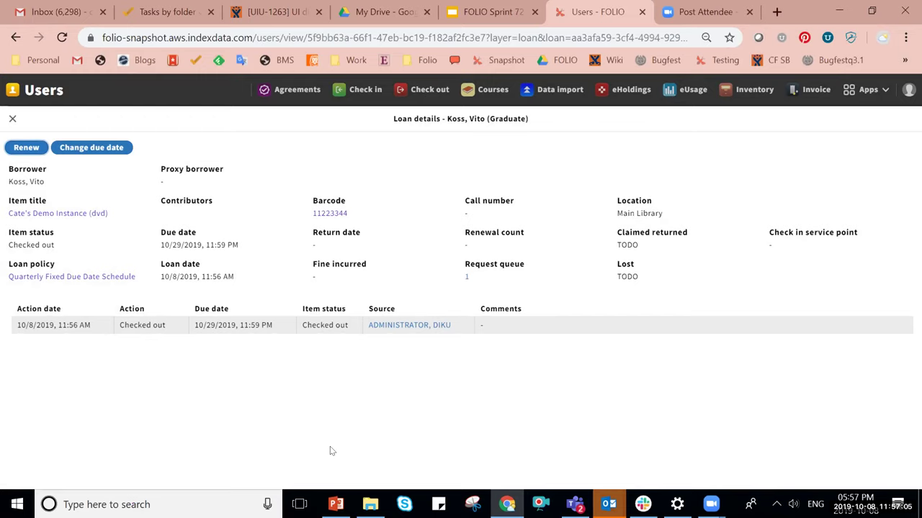
pyautogui.click(12, 119)
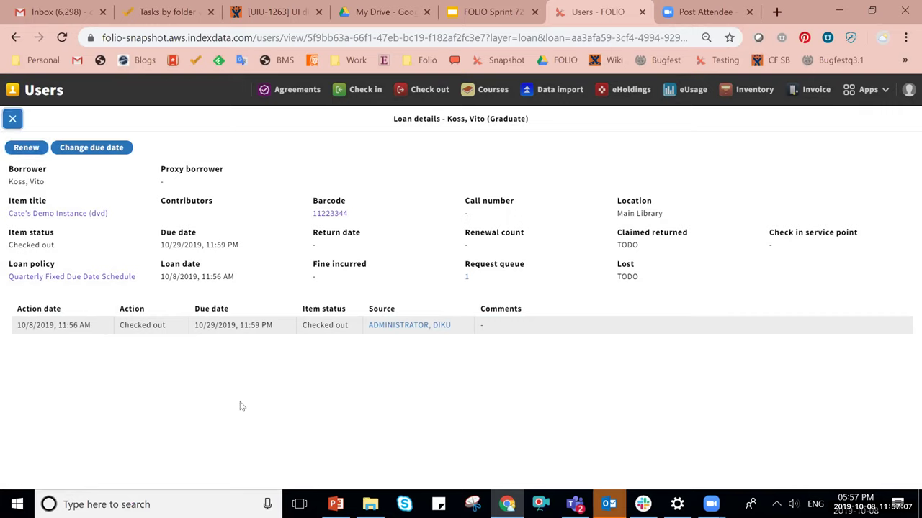